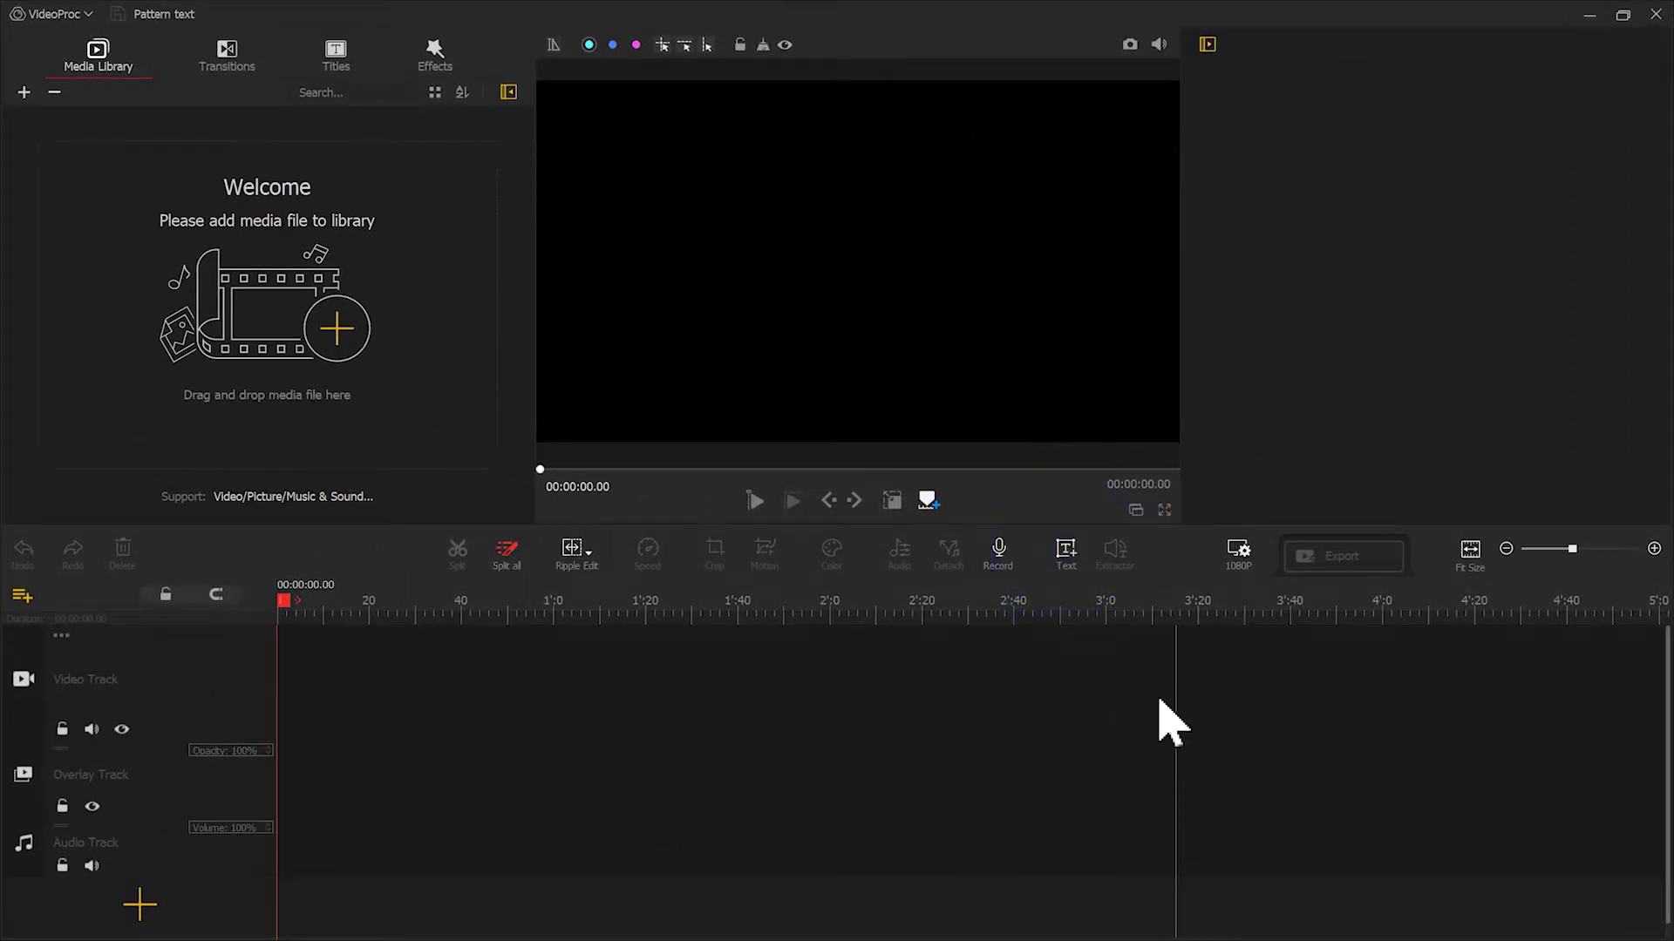
Add a new title and replace its placeholder text with FLOWER
click(1066, 551)
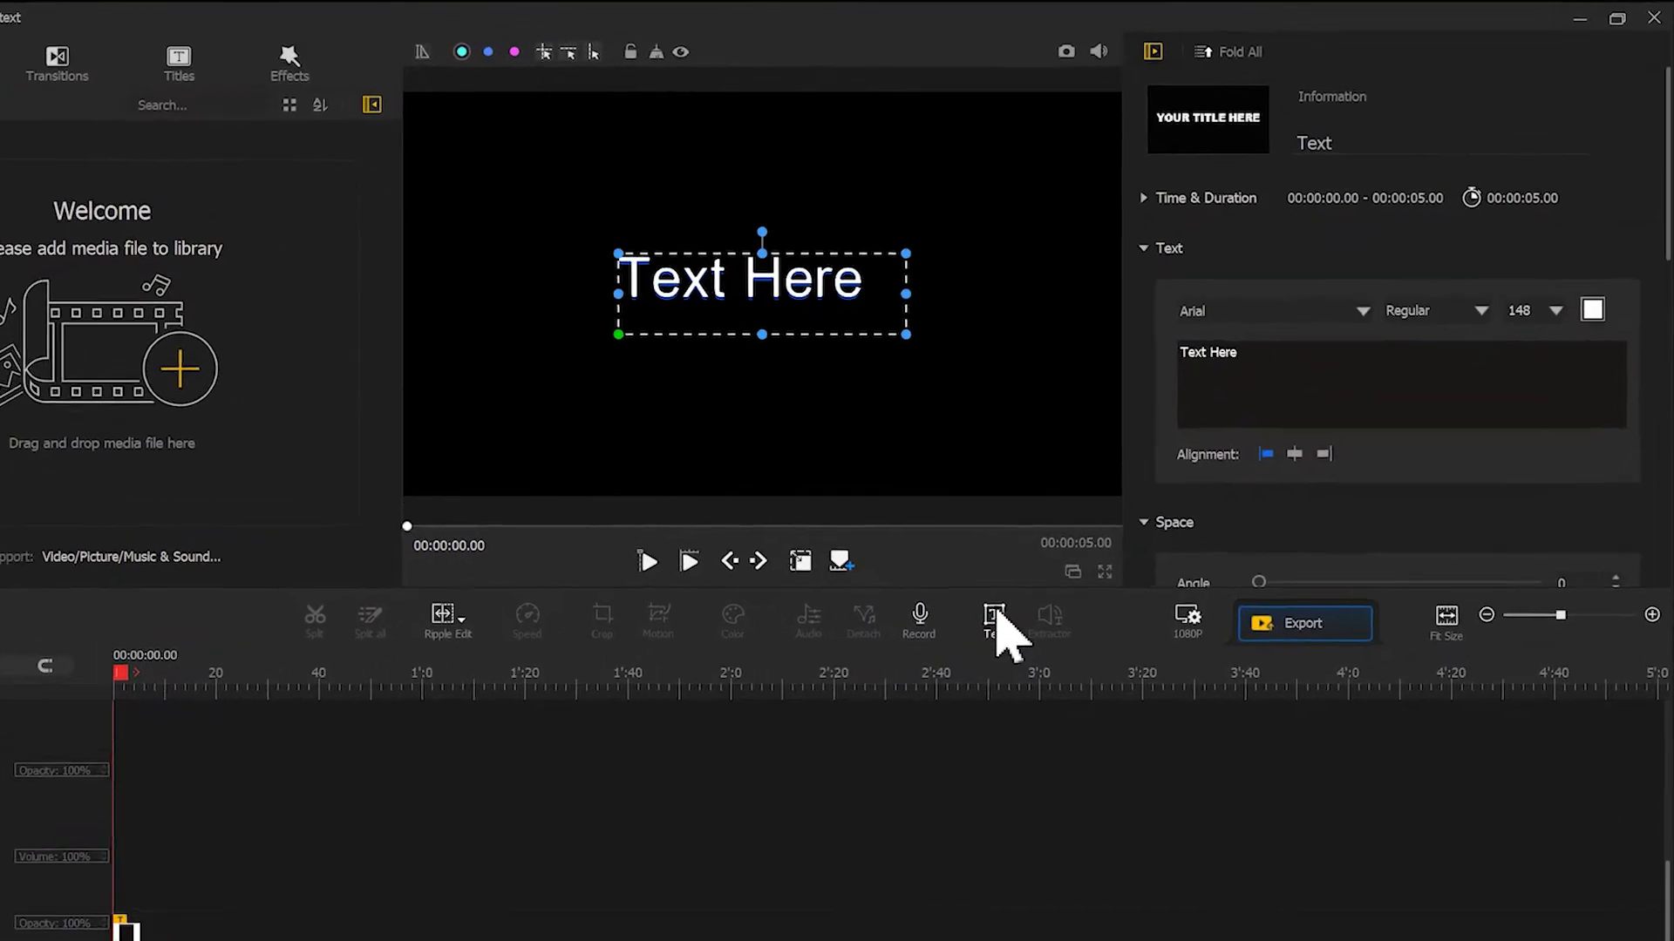
drag(1249, 354, 1172, 353)
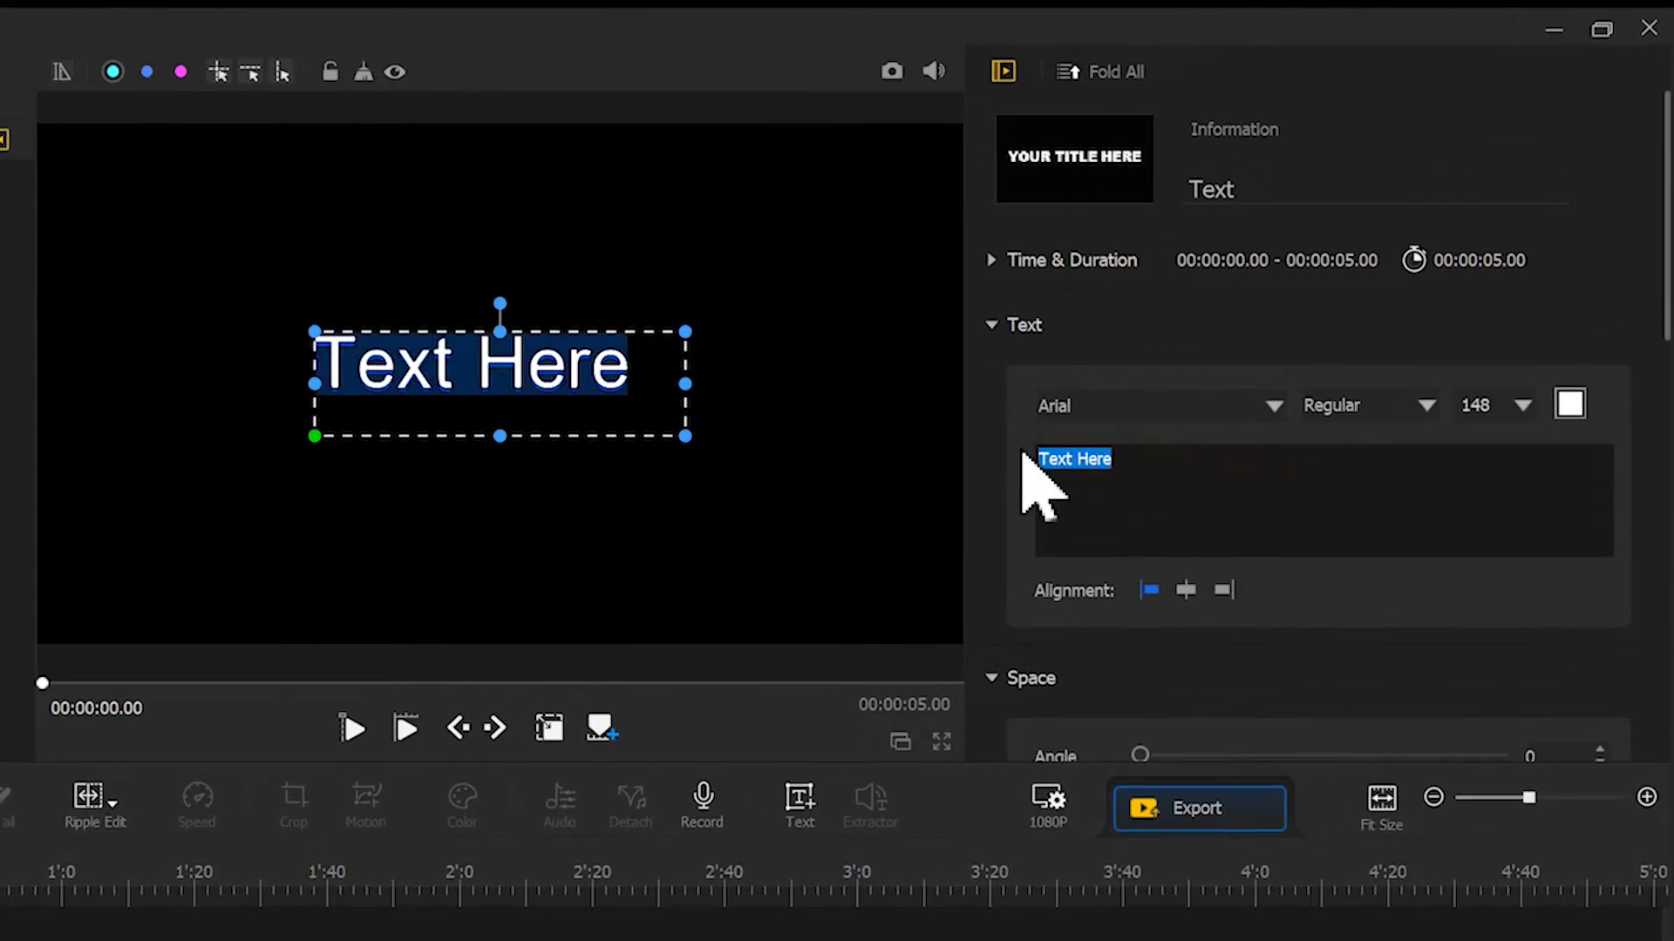
text(FLOWER)
Set the FLOWER title font to Tahoma Bold at size 200
click(1272, 403)
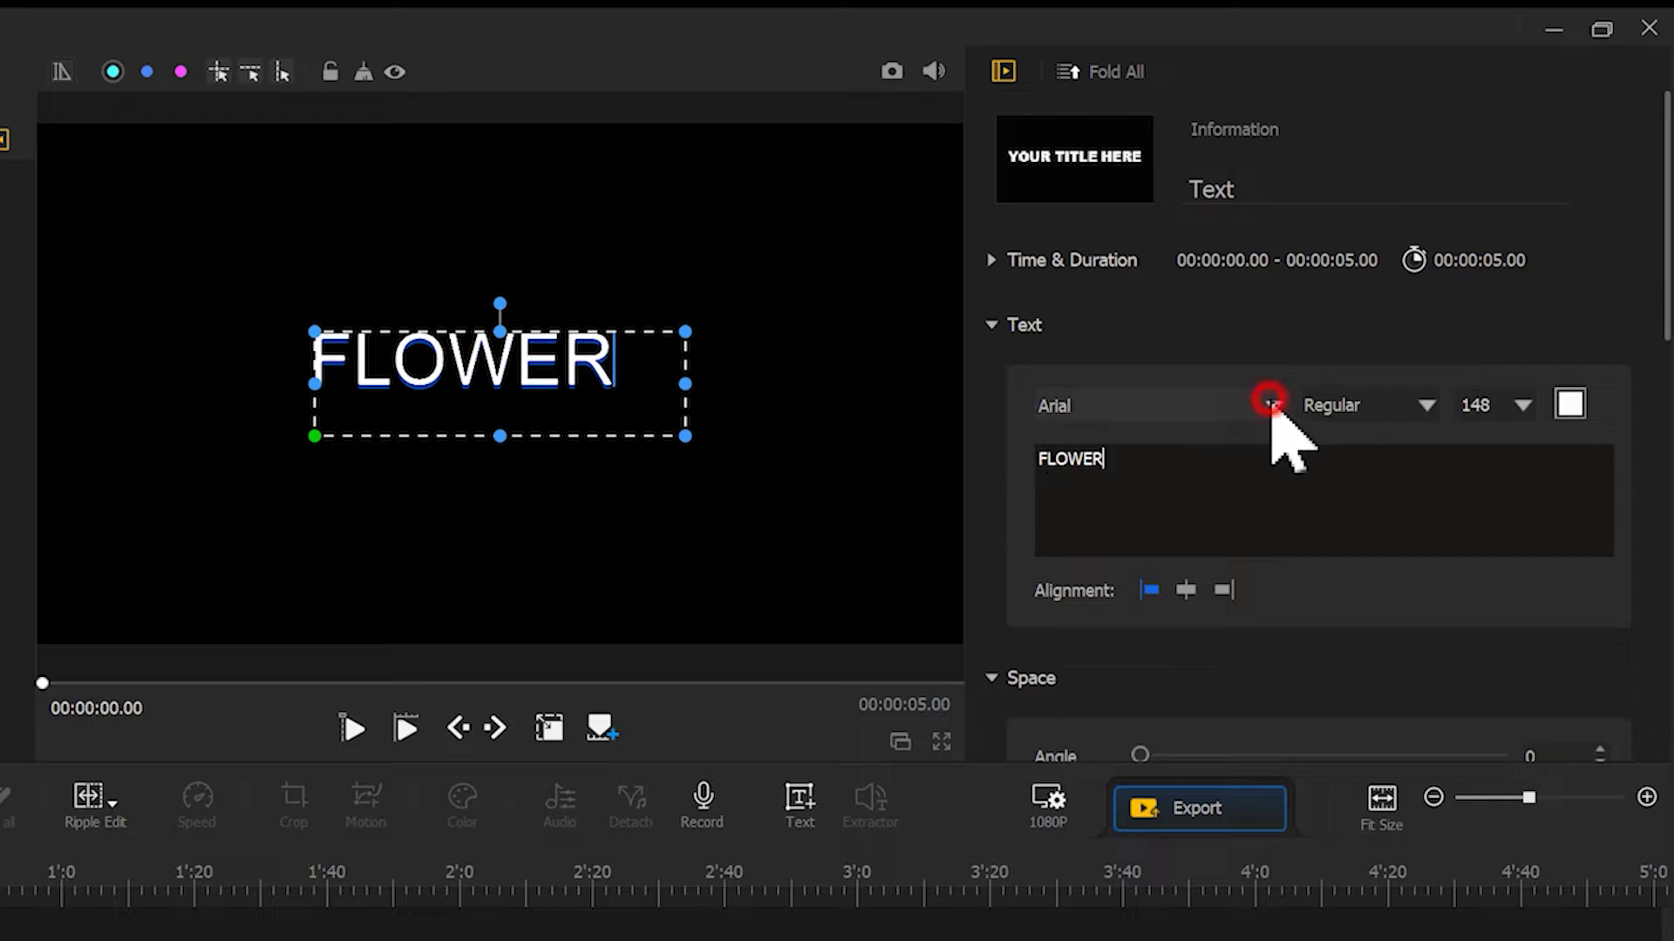
drag(1454, 486, 1449, 863)
click(1147, 610)
click(1342, 406)
click(1349, 455)
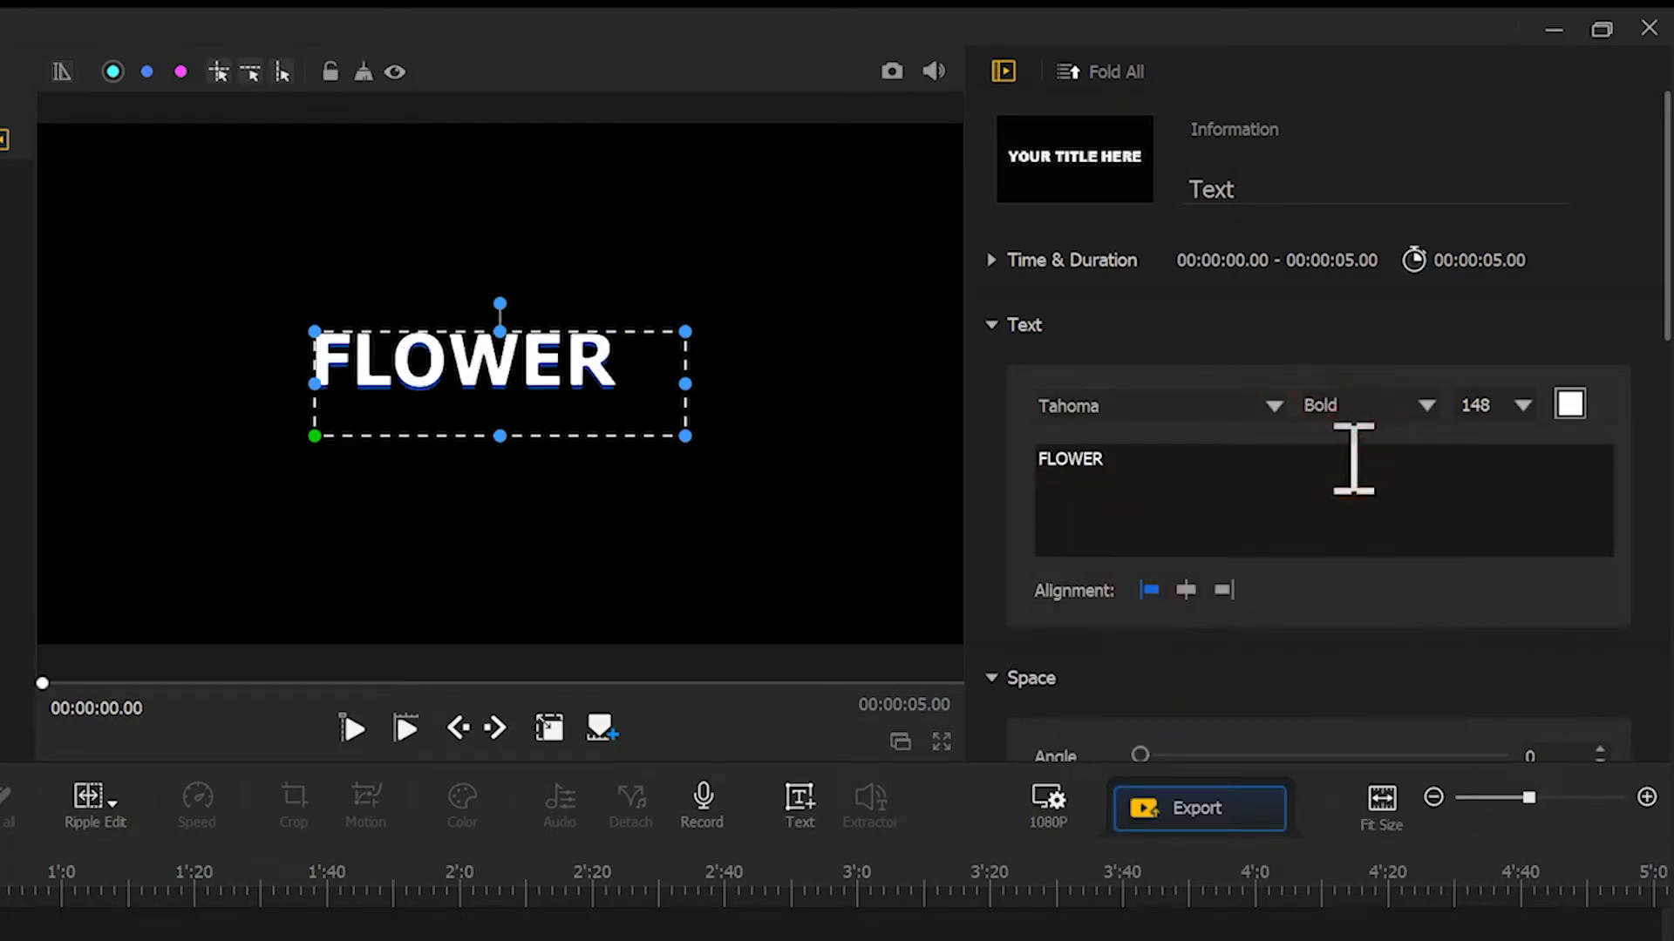
double_click(1498, 405)
text(200)
Widen the text box so FLOWER fits on one line, and set shadow offset to 0
drag(685, 382, 803, 381)
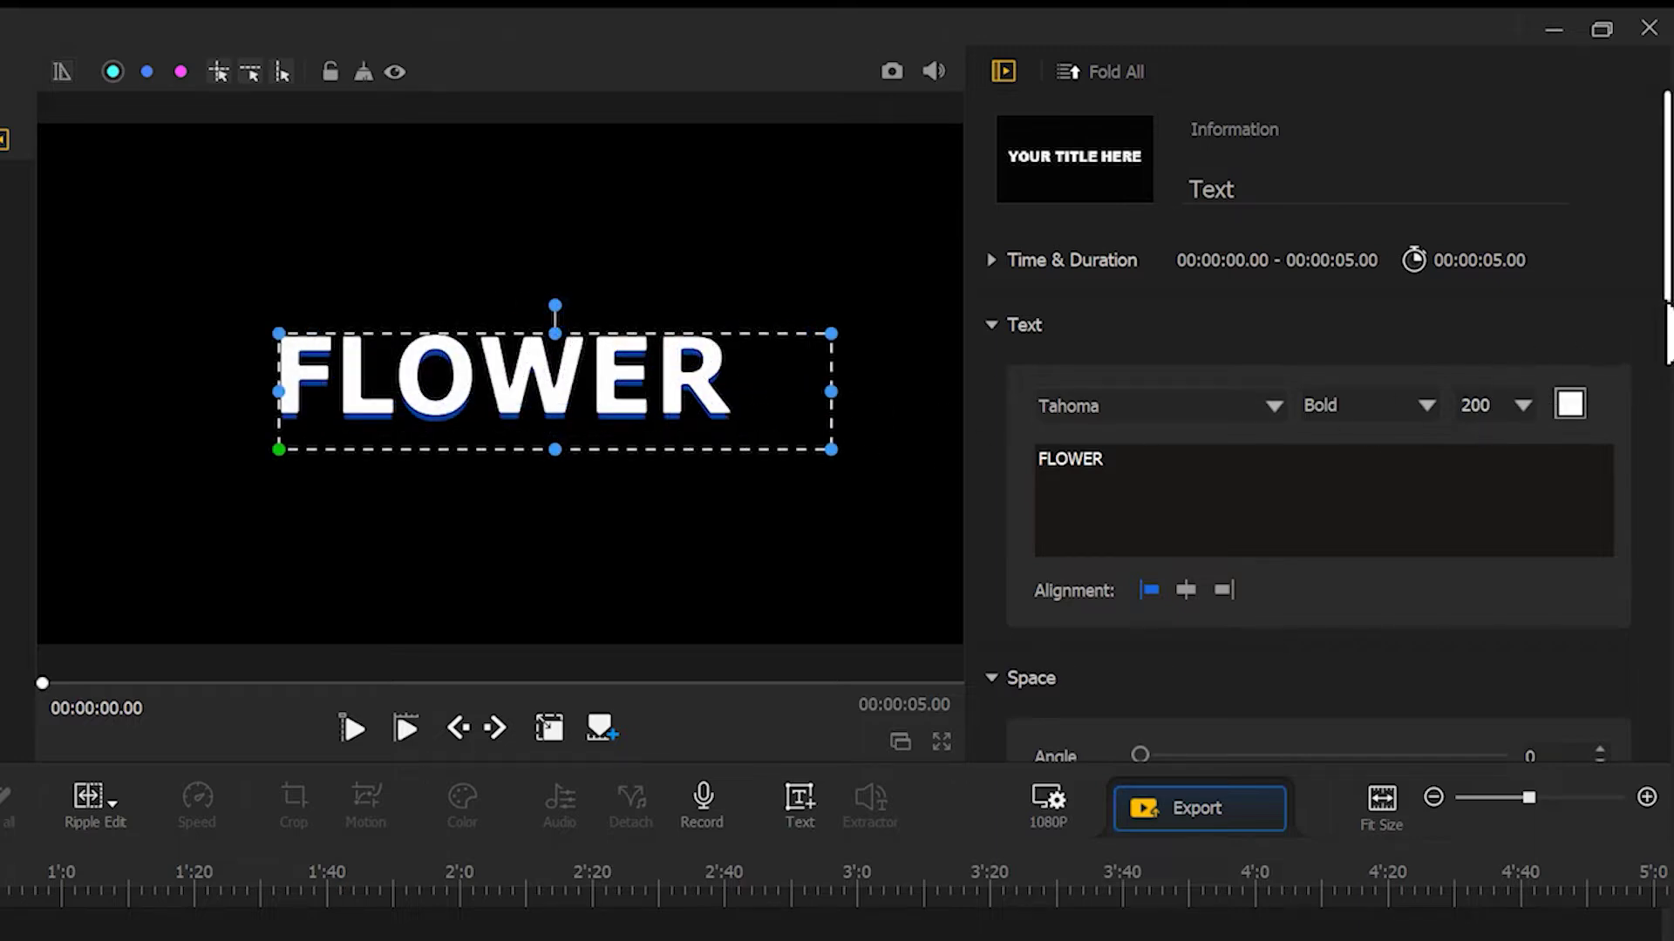
drag(1665, 306, 1647, 736)
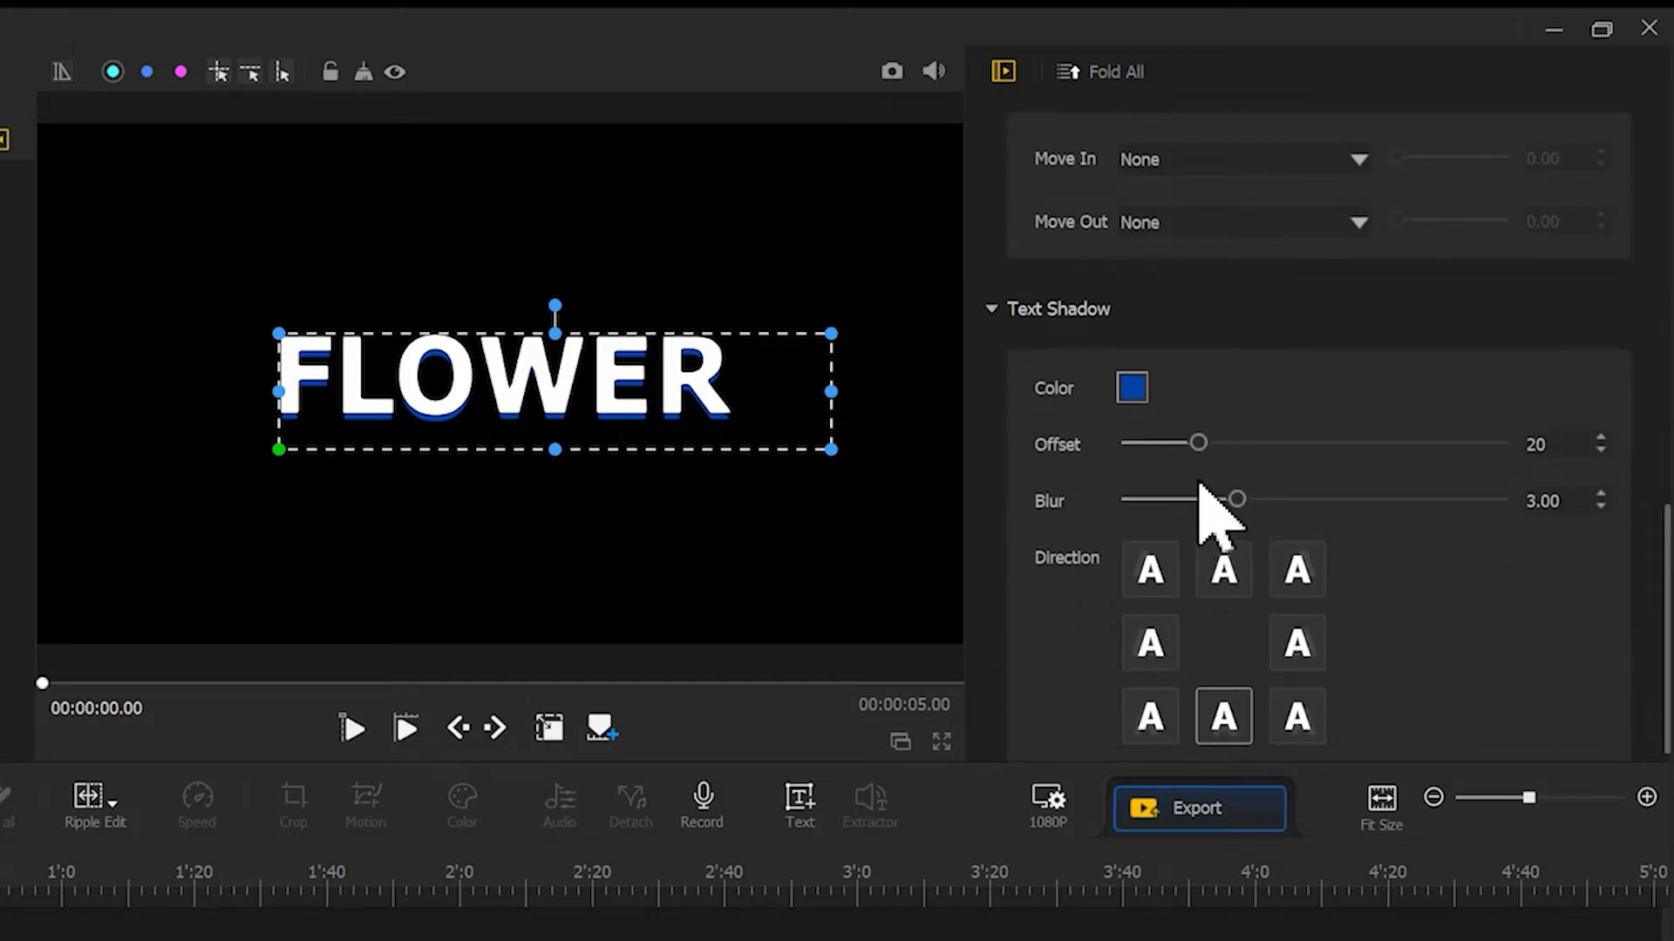
drag(1198, 443, 1122, 443)
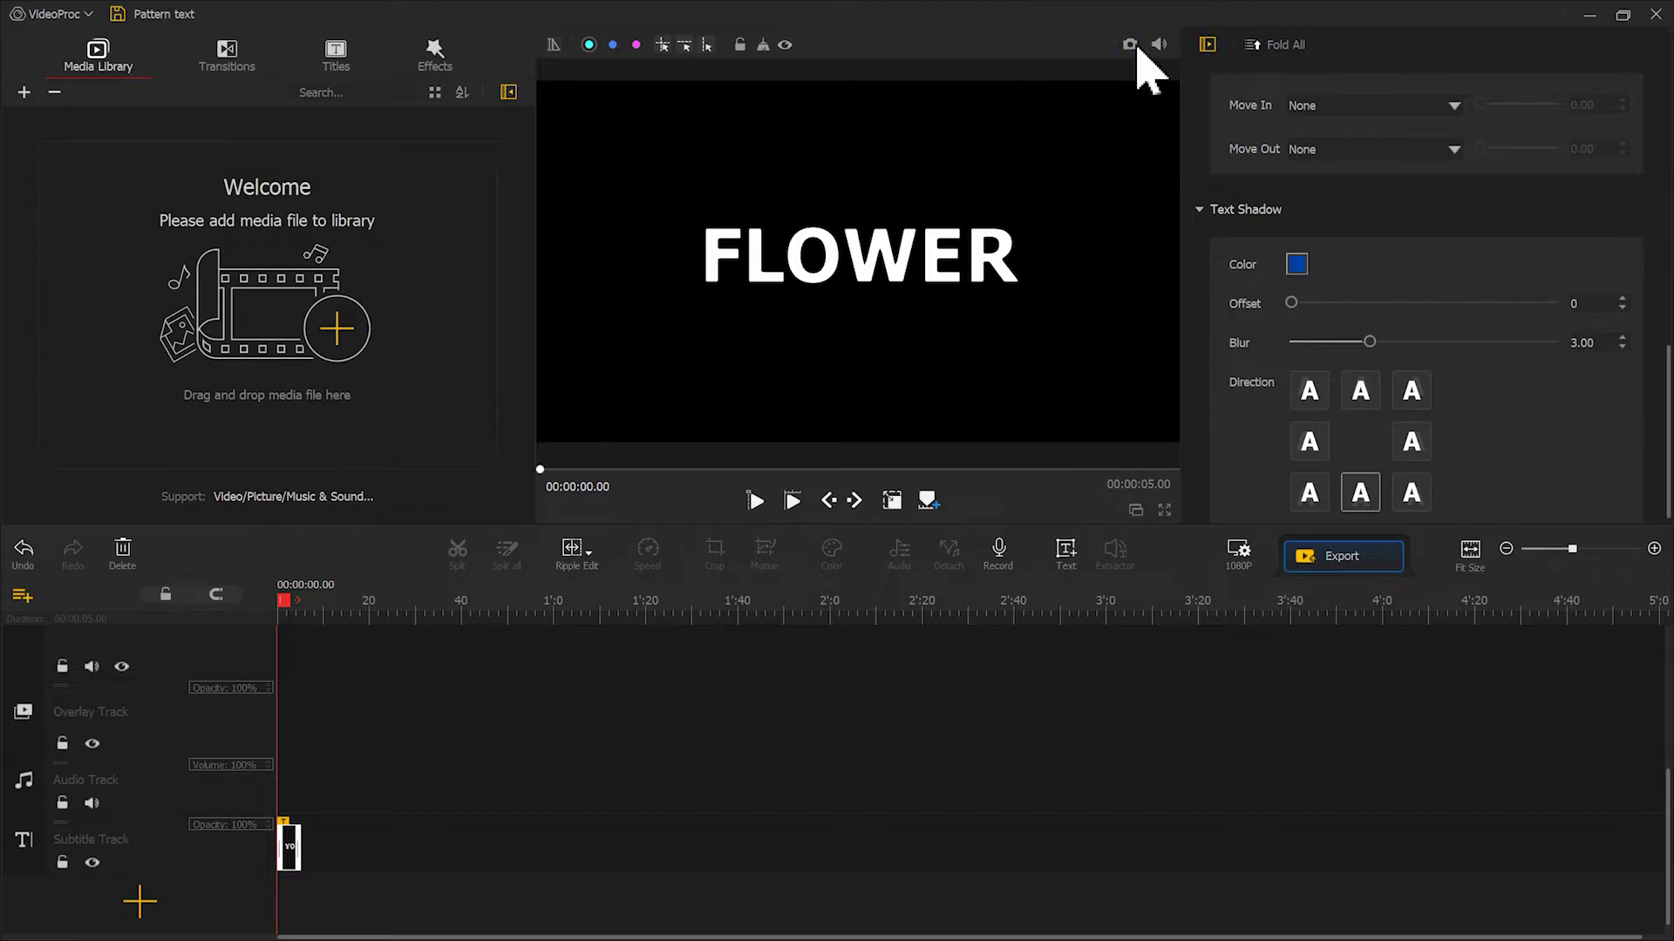
Snapshot the white-on-black FLOWER frame, then change the project background to White
click(1130, 45)
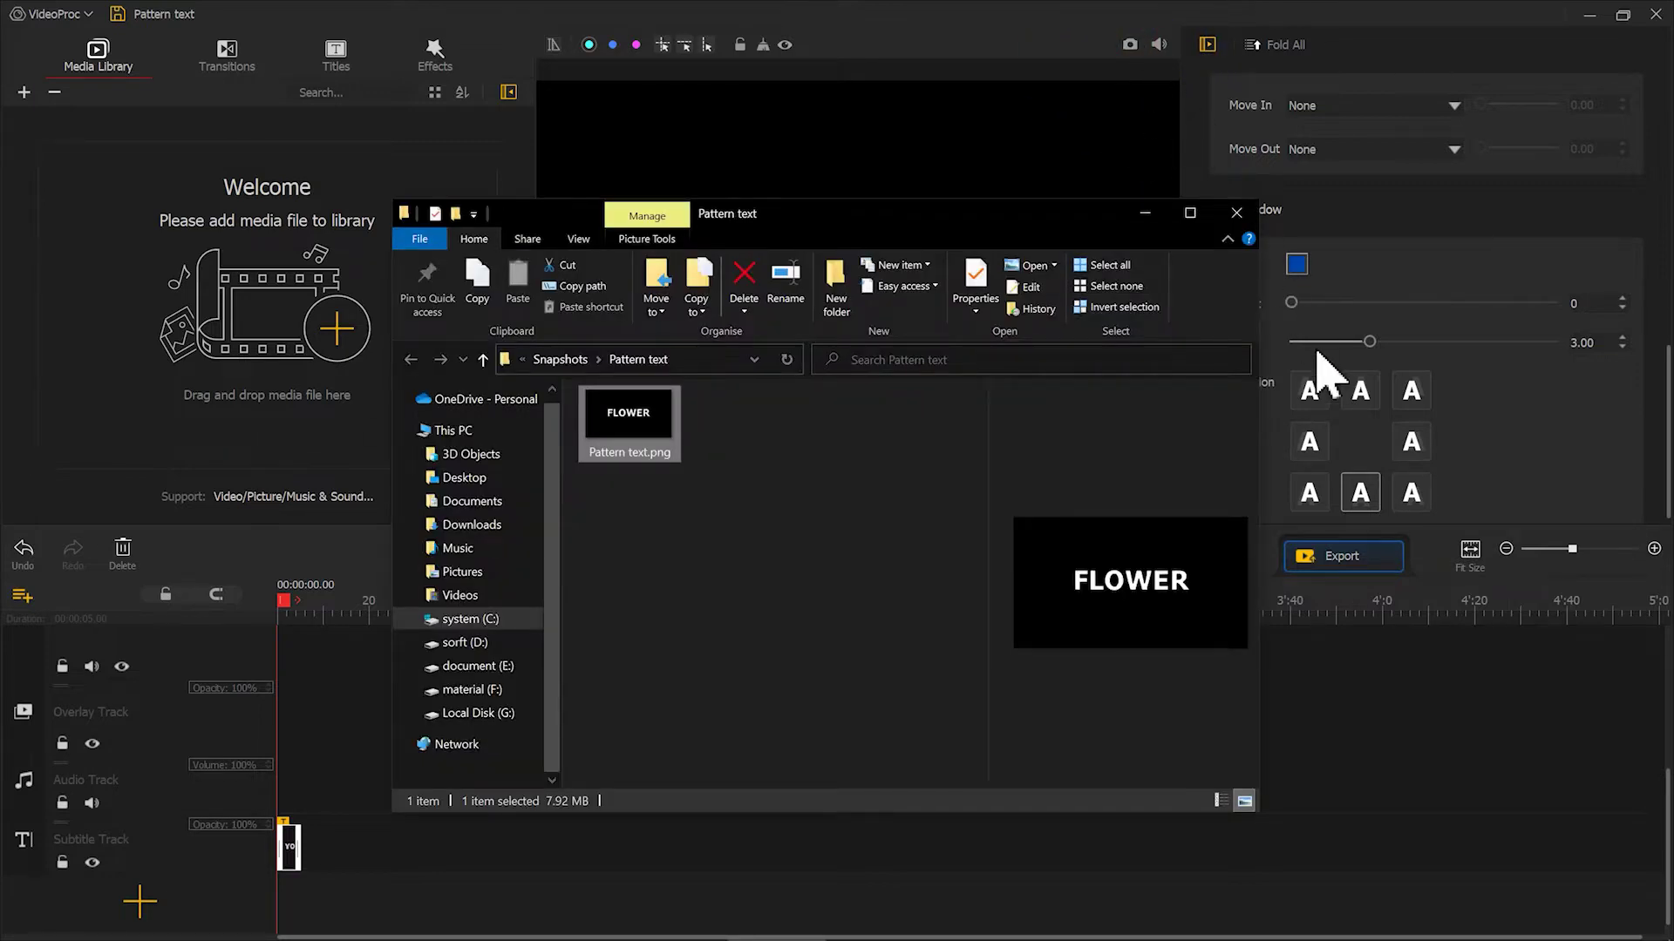
click(1361, 597)
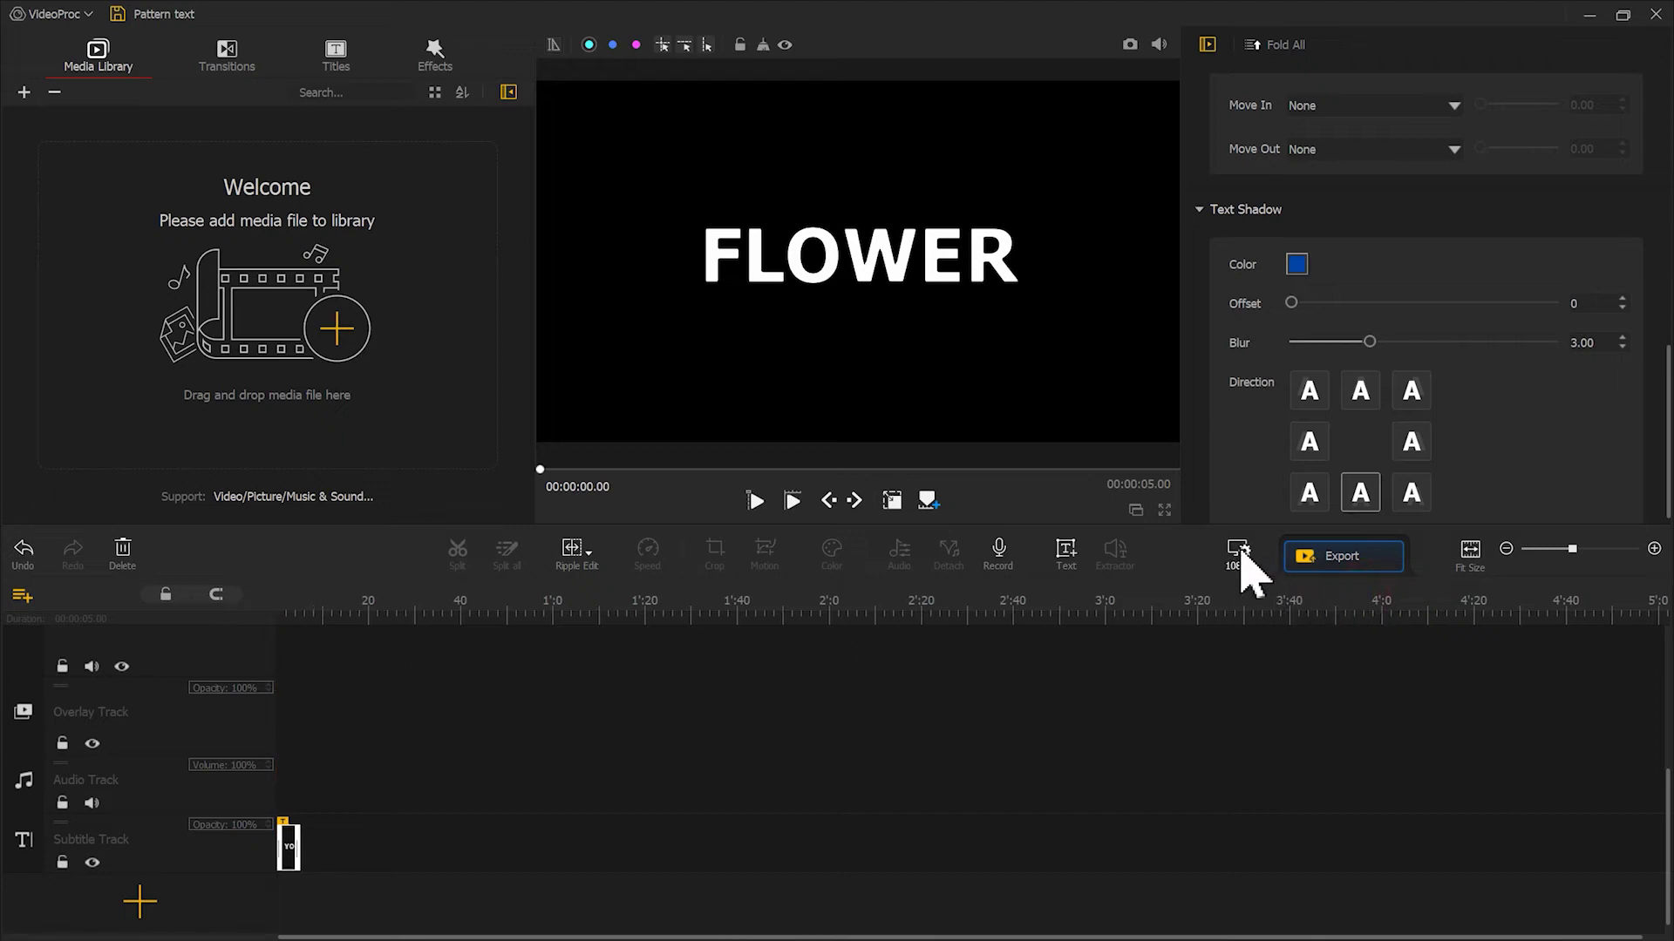
click(1243, 565)
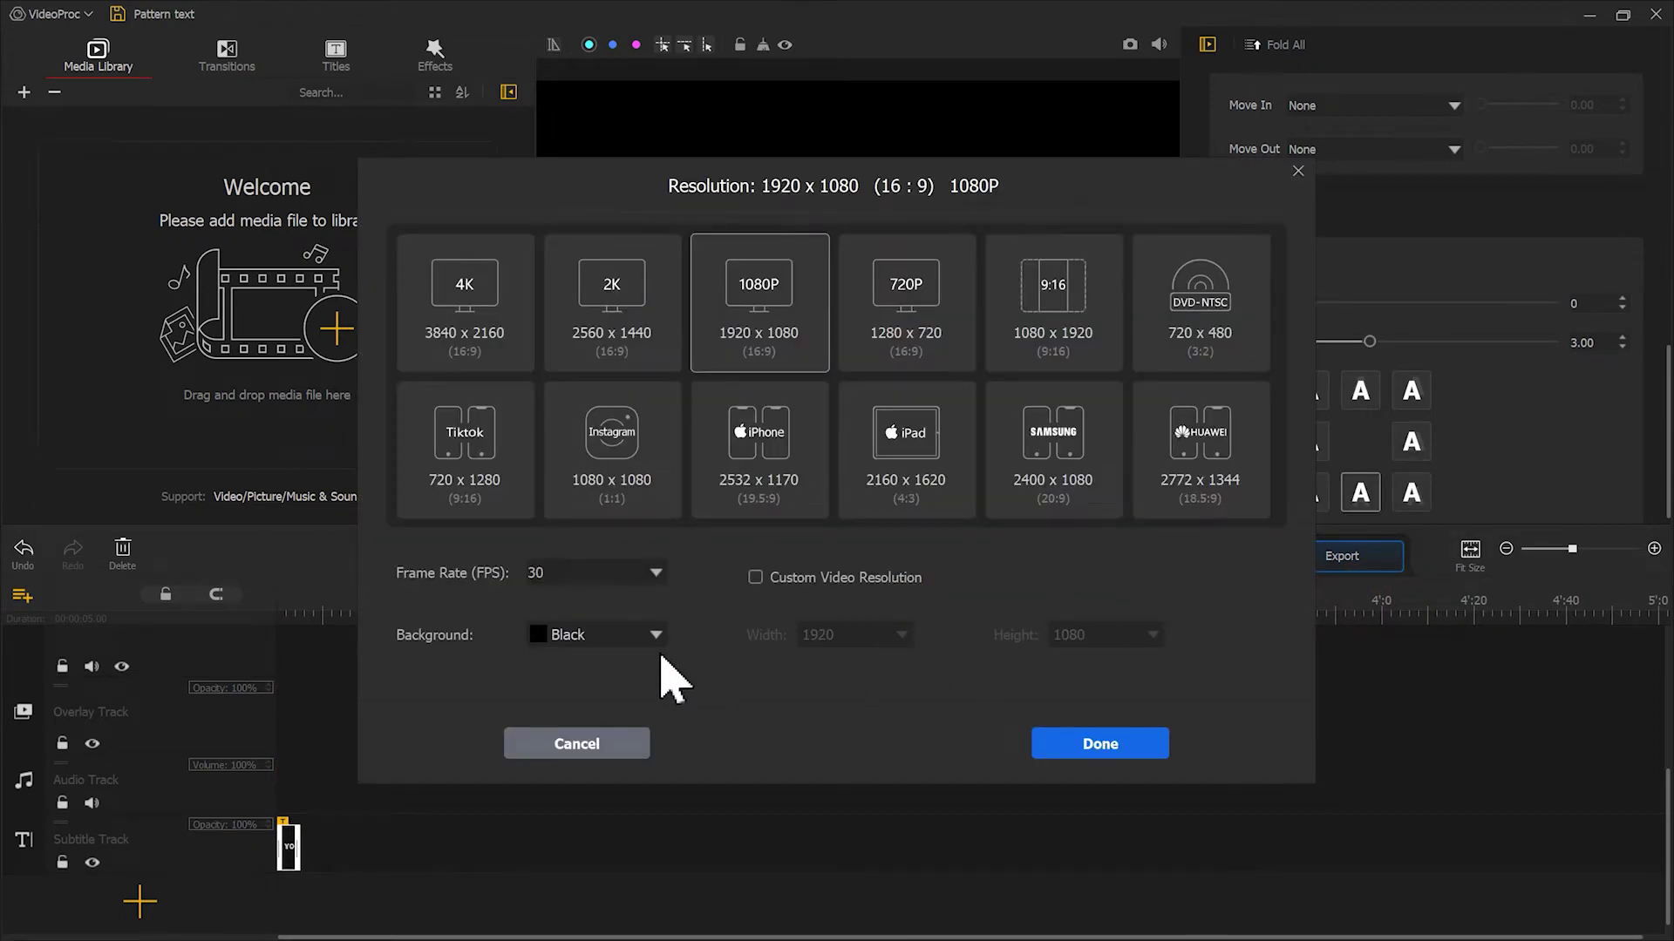
click(660, 638)
click(624, 795)
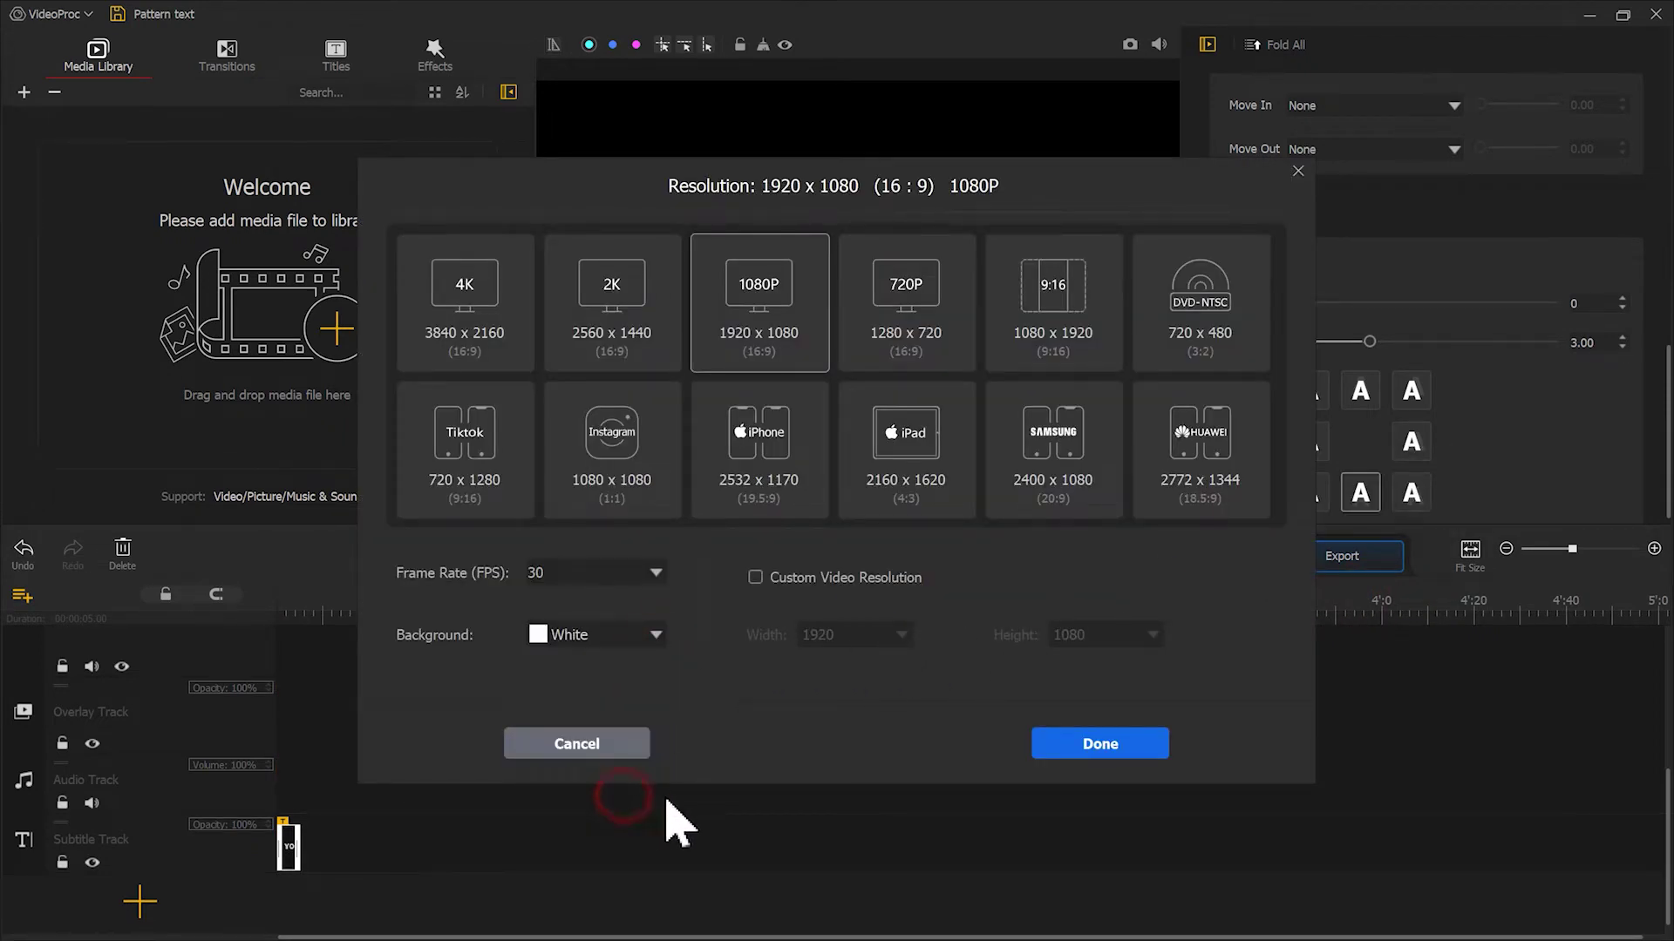
click(1100, 743)
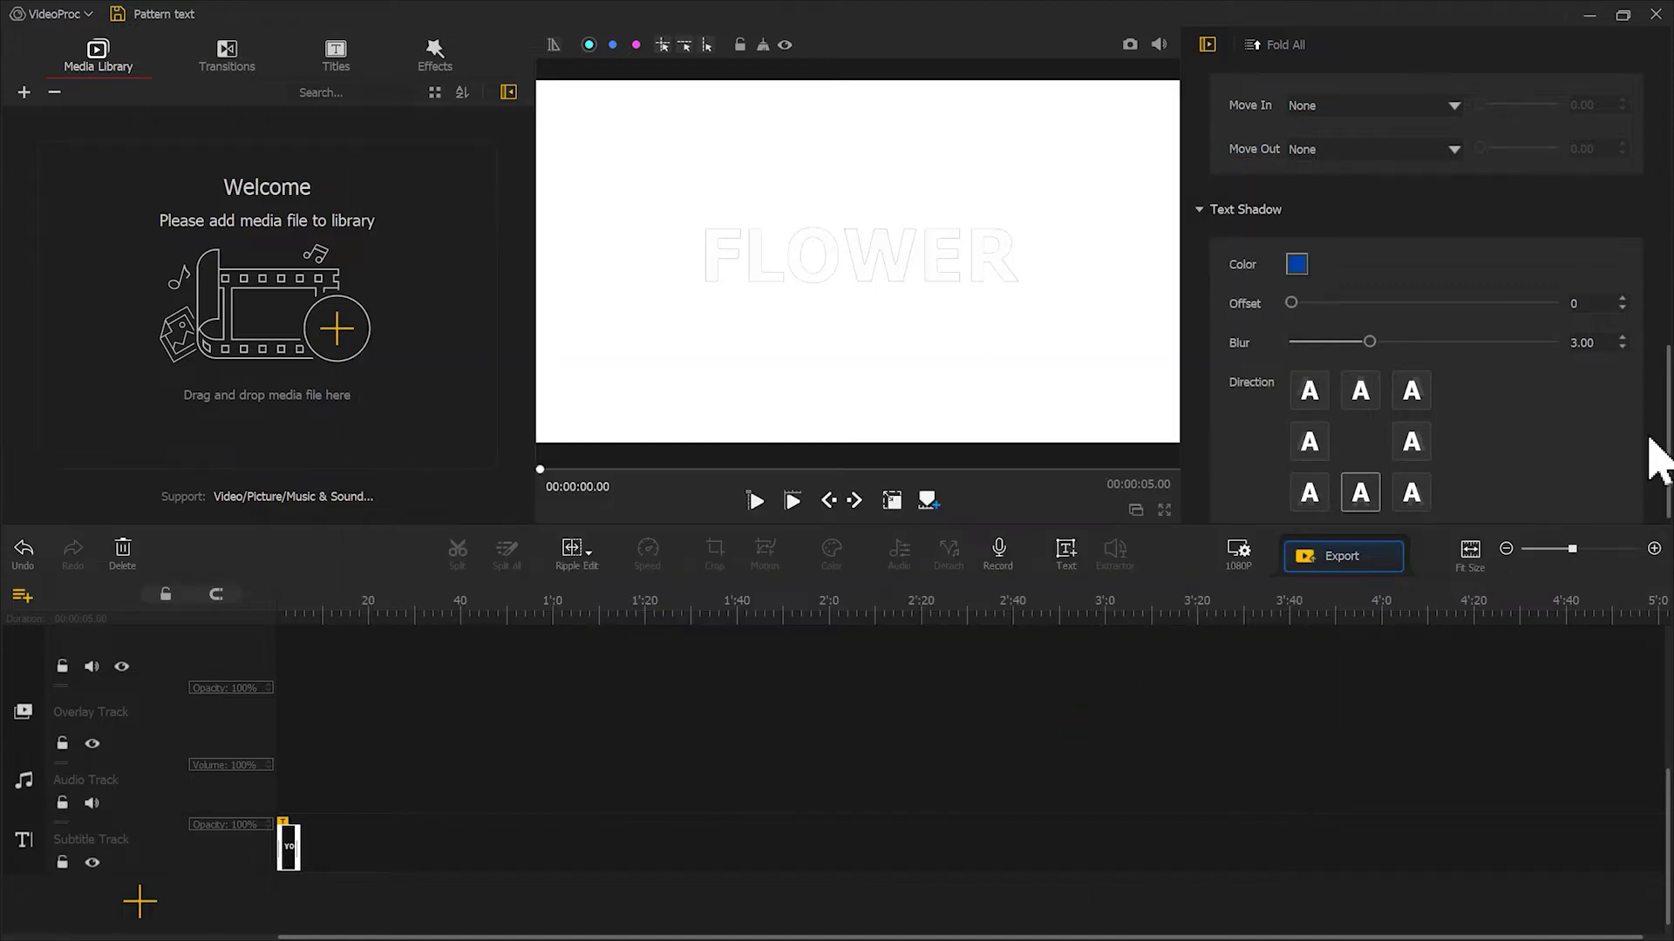
Make the FLOWER text black and save the black-on-white snapshot as Pattern text_0.png
drag(1670, 427, 1667, 144)
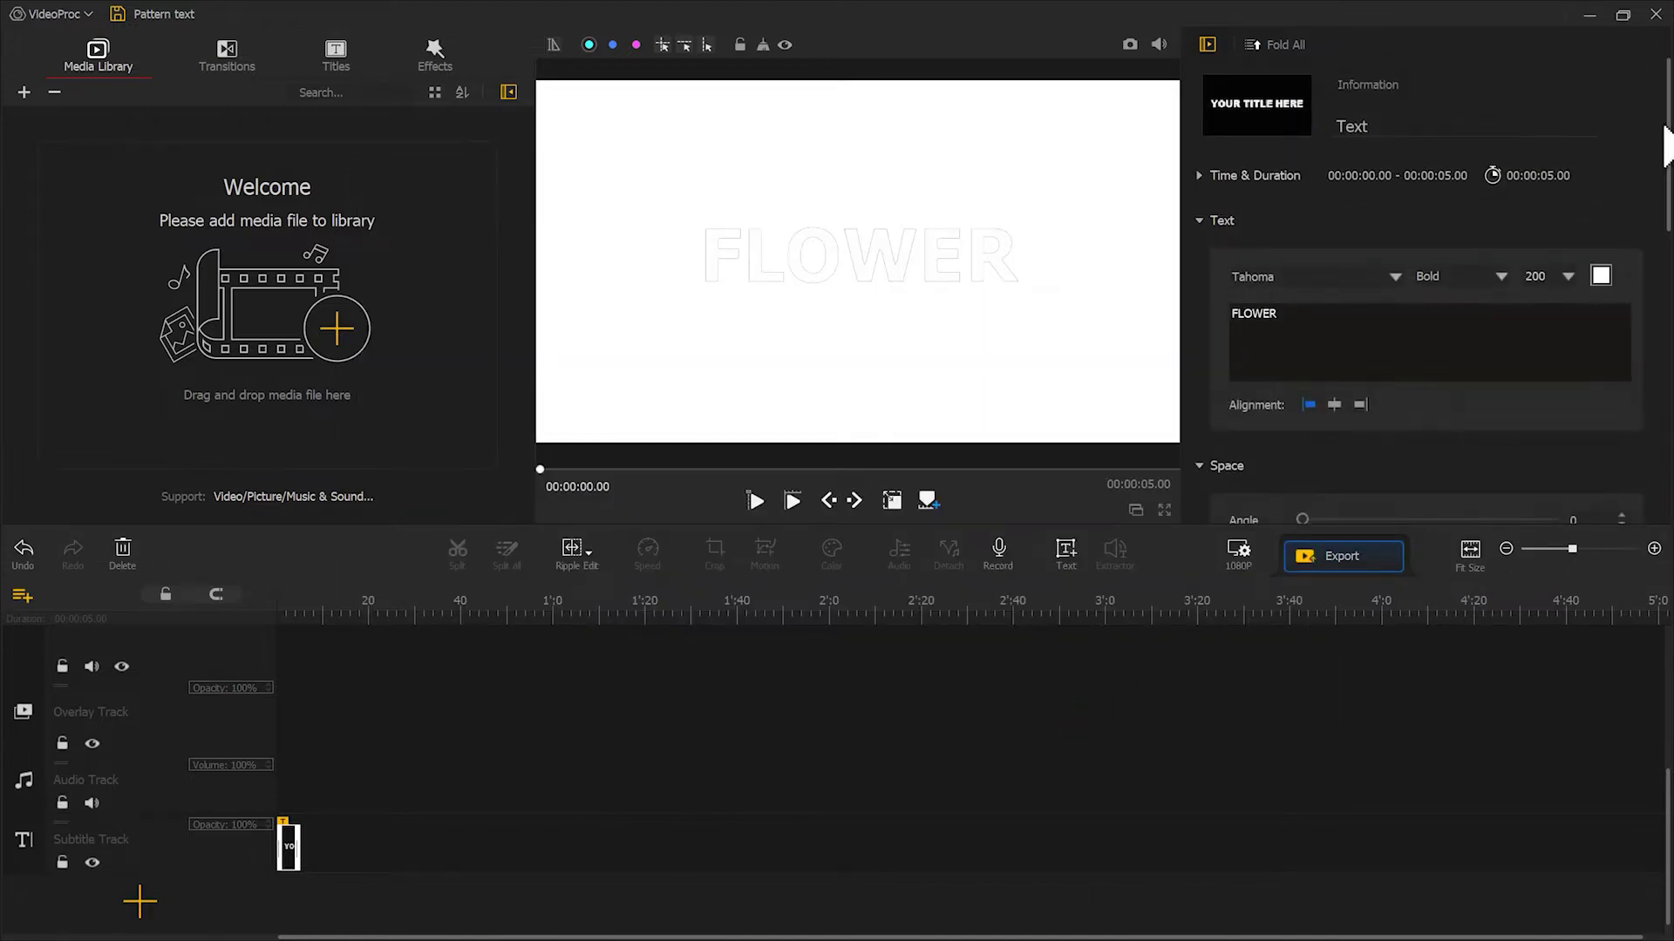
click(1600, 276)
drag(928, 536, 698, 539)
click(829, 689)
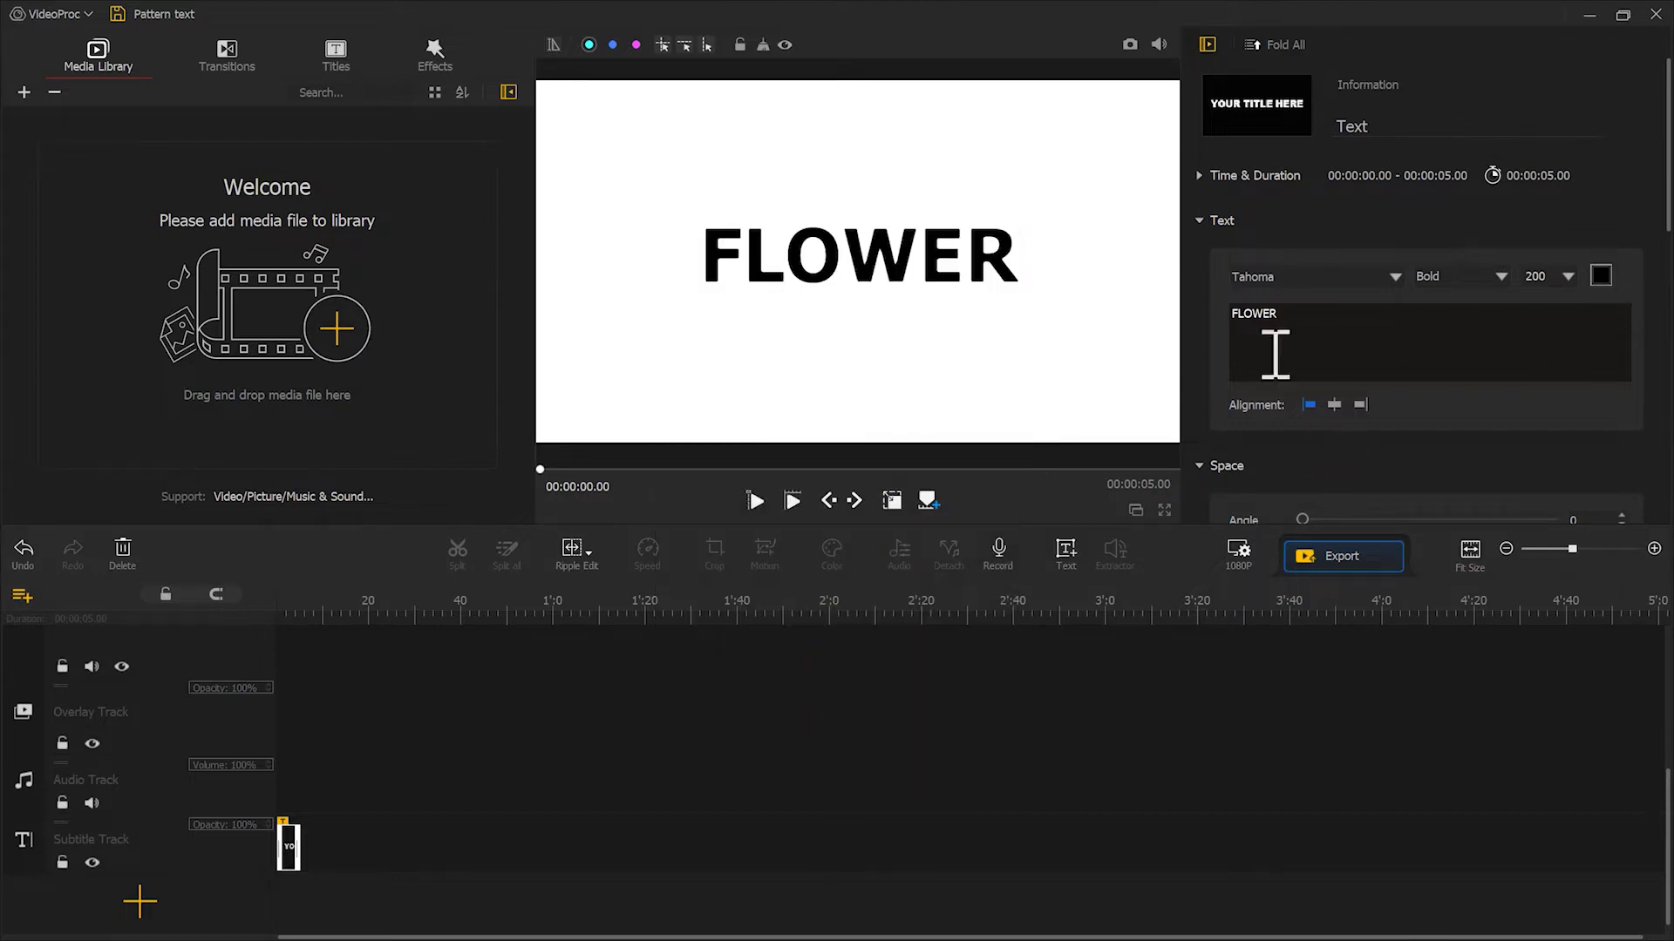
click(1130, 46)
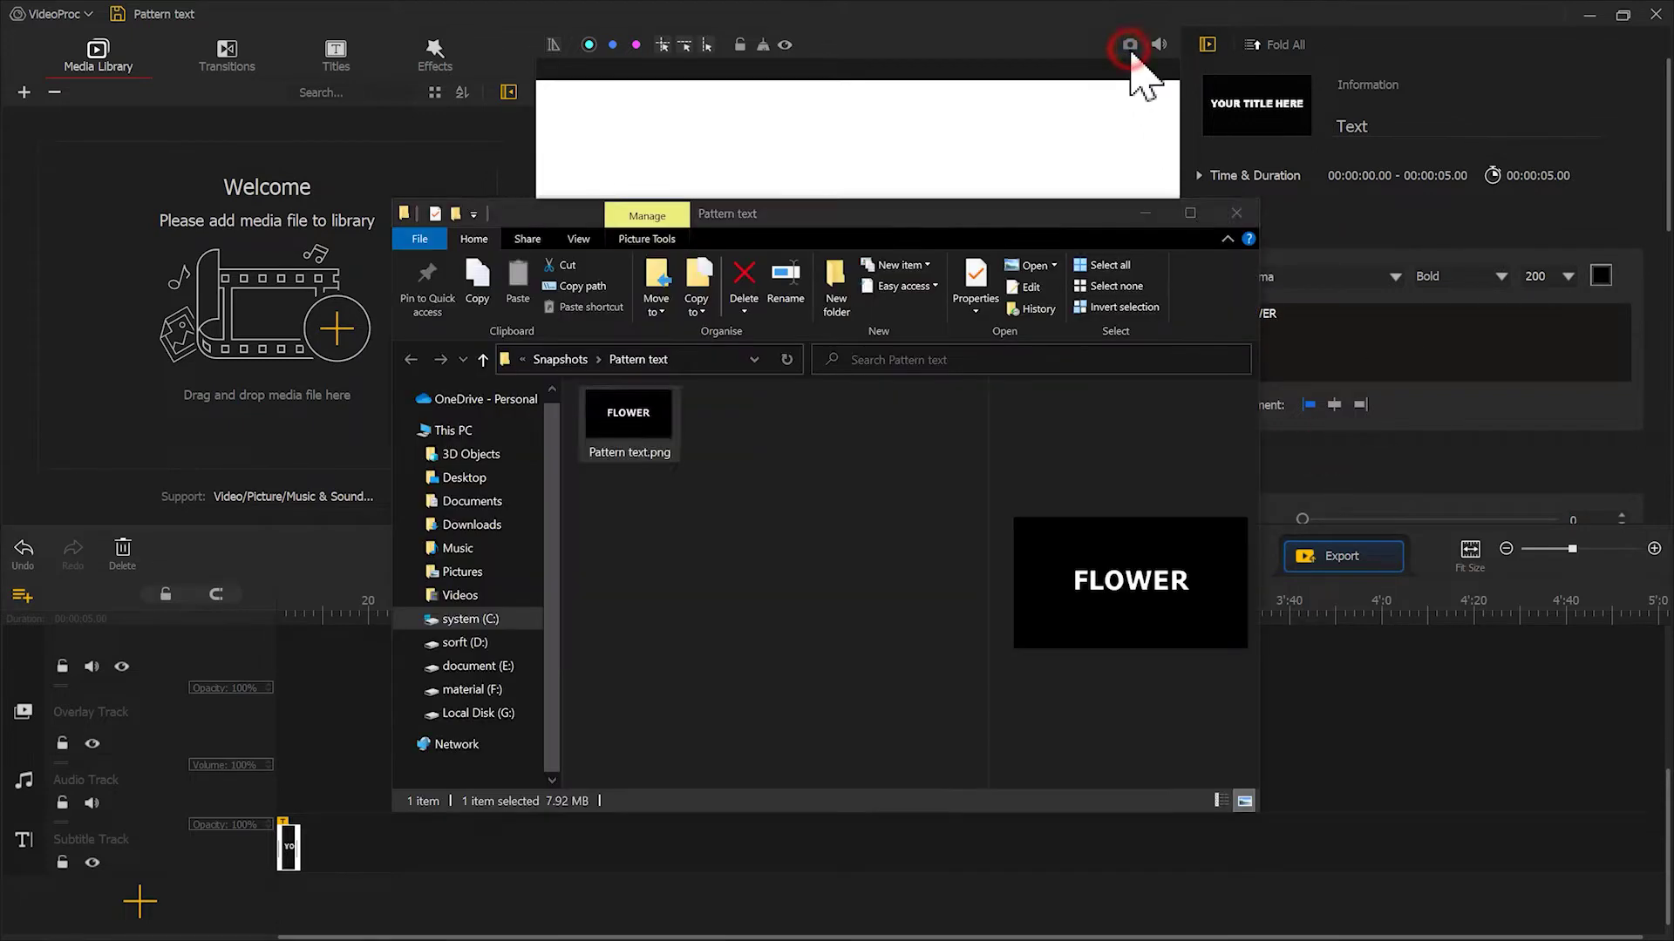
click(1130, 45)
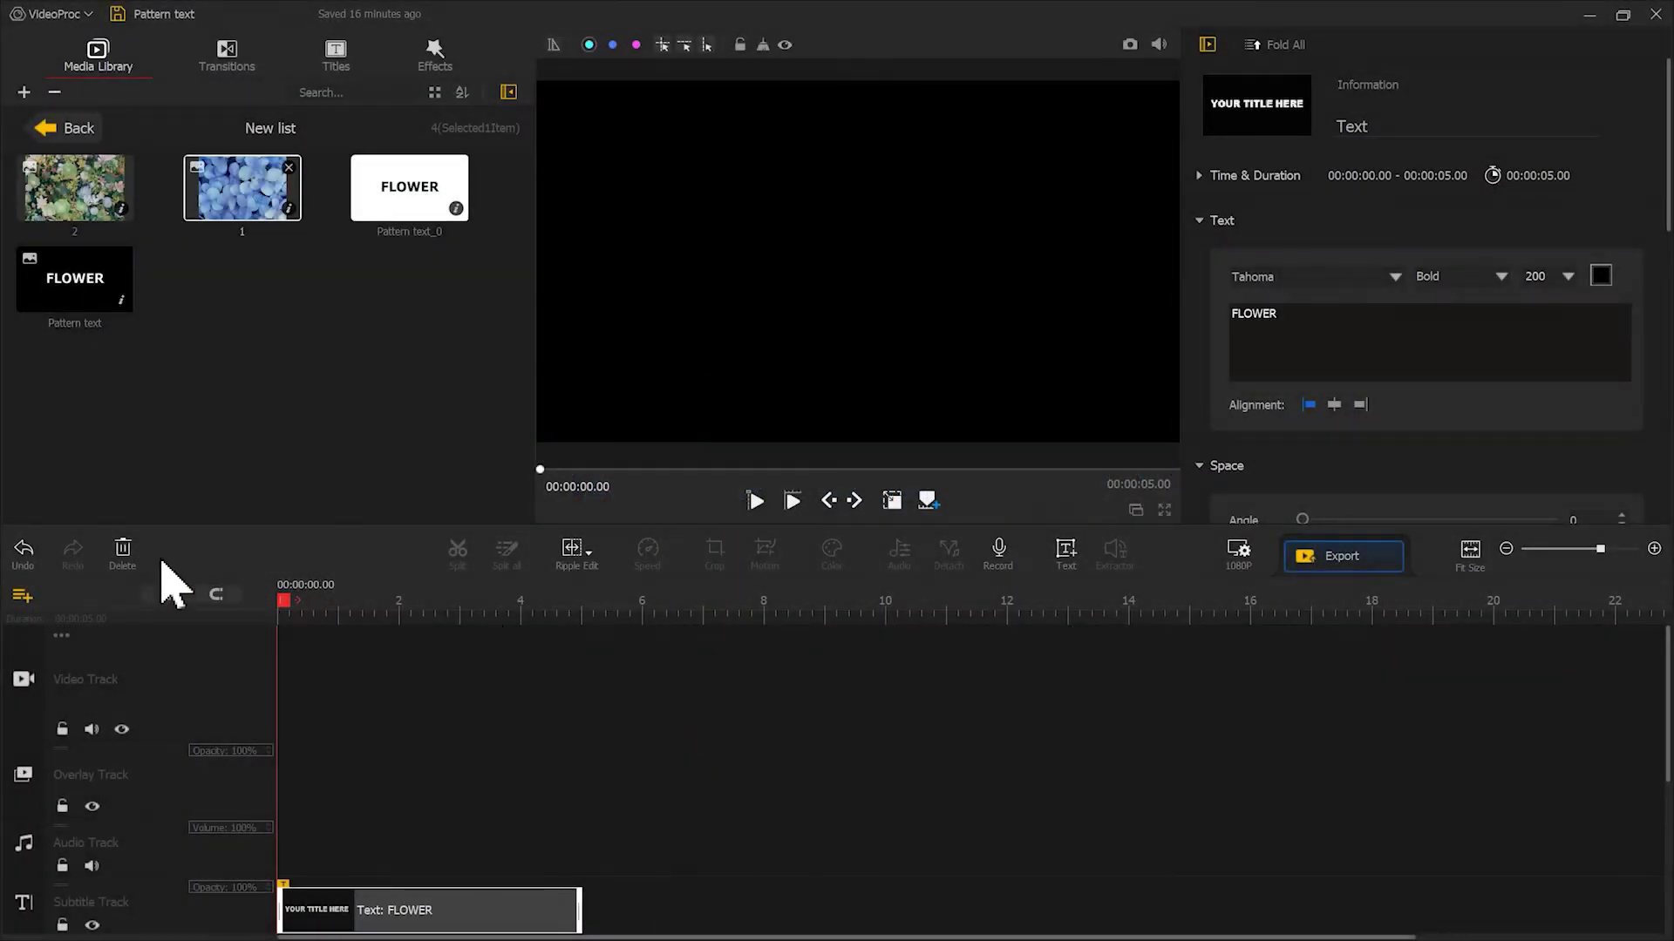
Replace the title with the hydrangea image fitted to frame width, with the white-on-black FLOWER snapshot overlaid
click(132, 567)
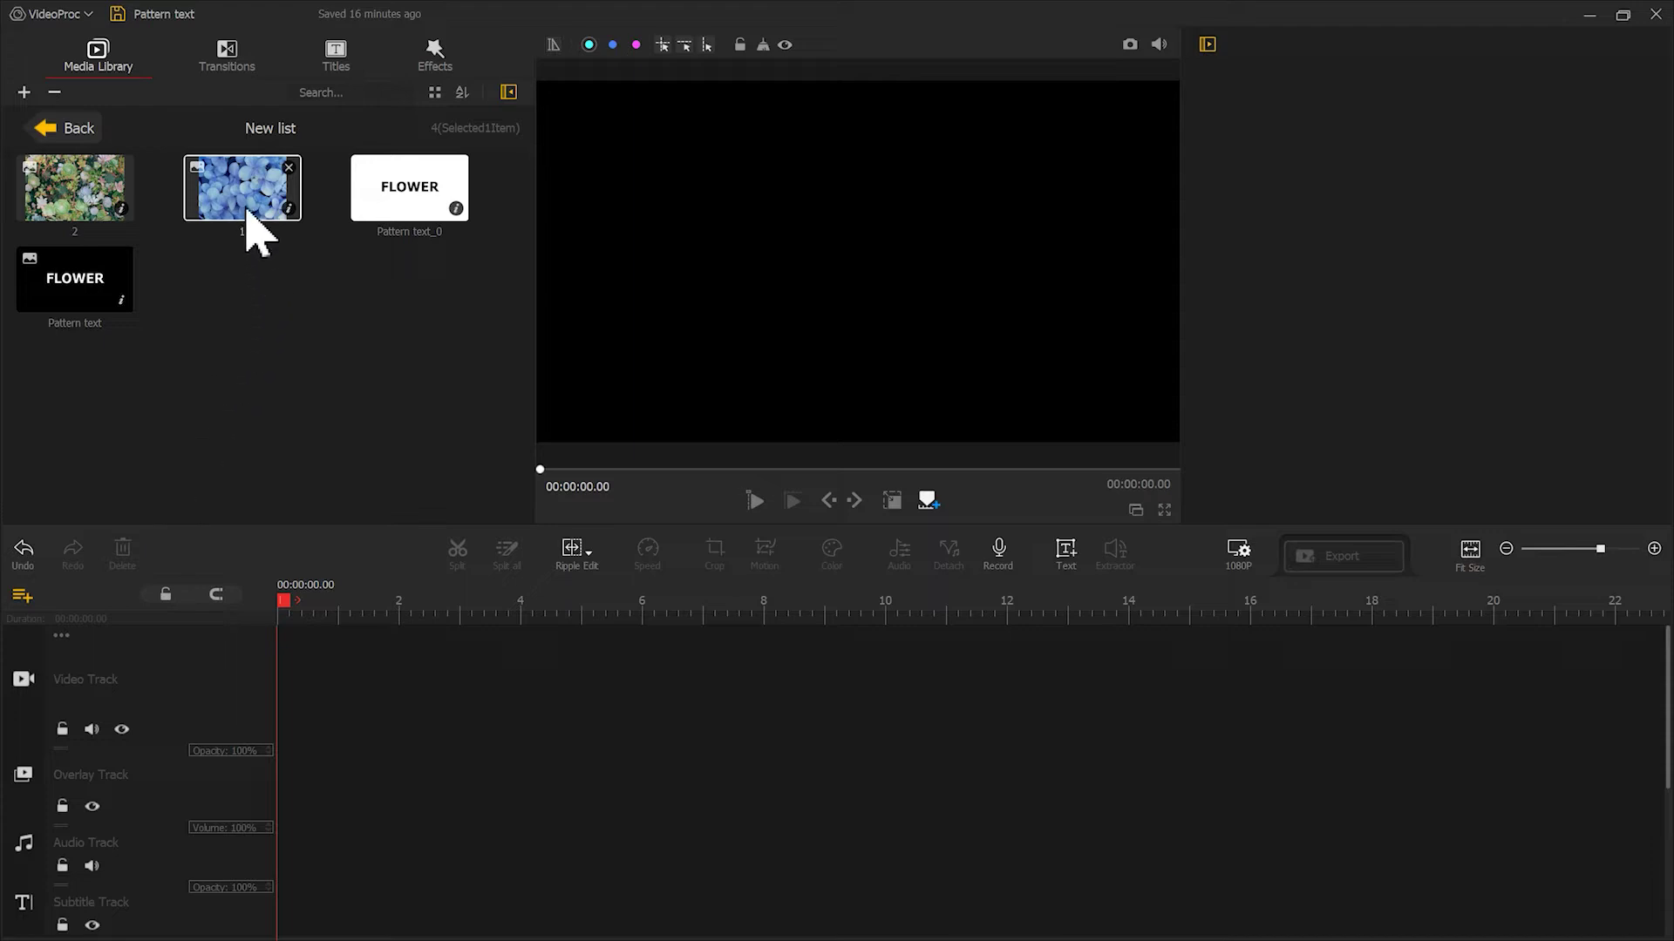
drag(247, 195, 323, 617)
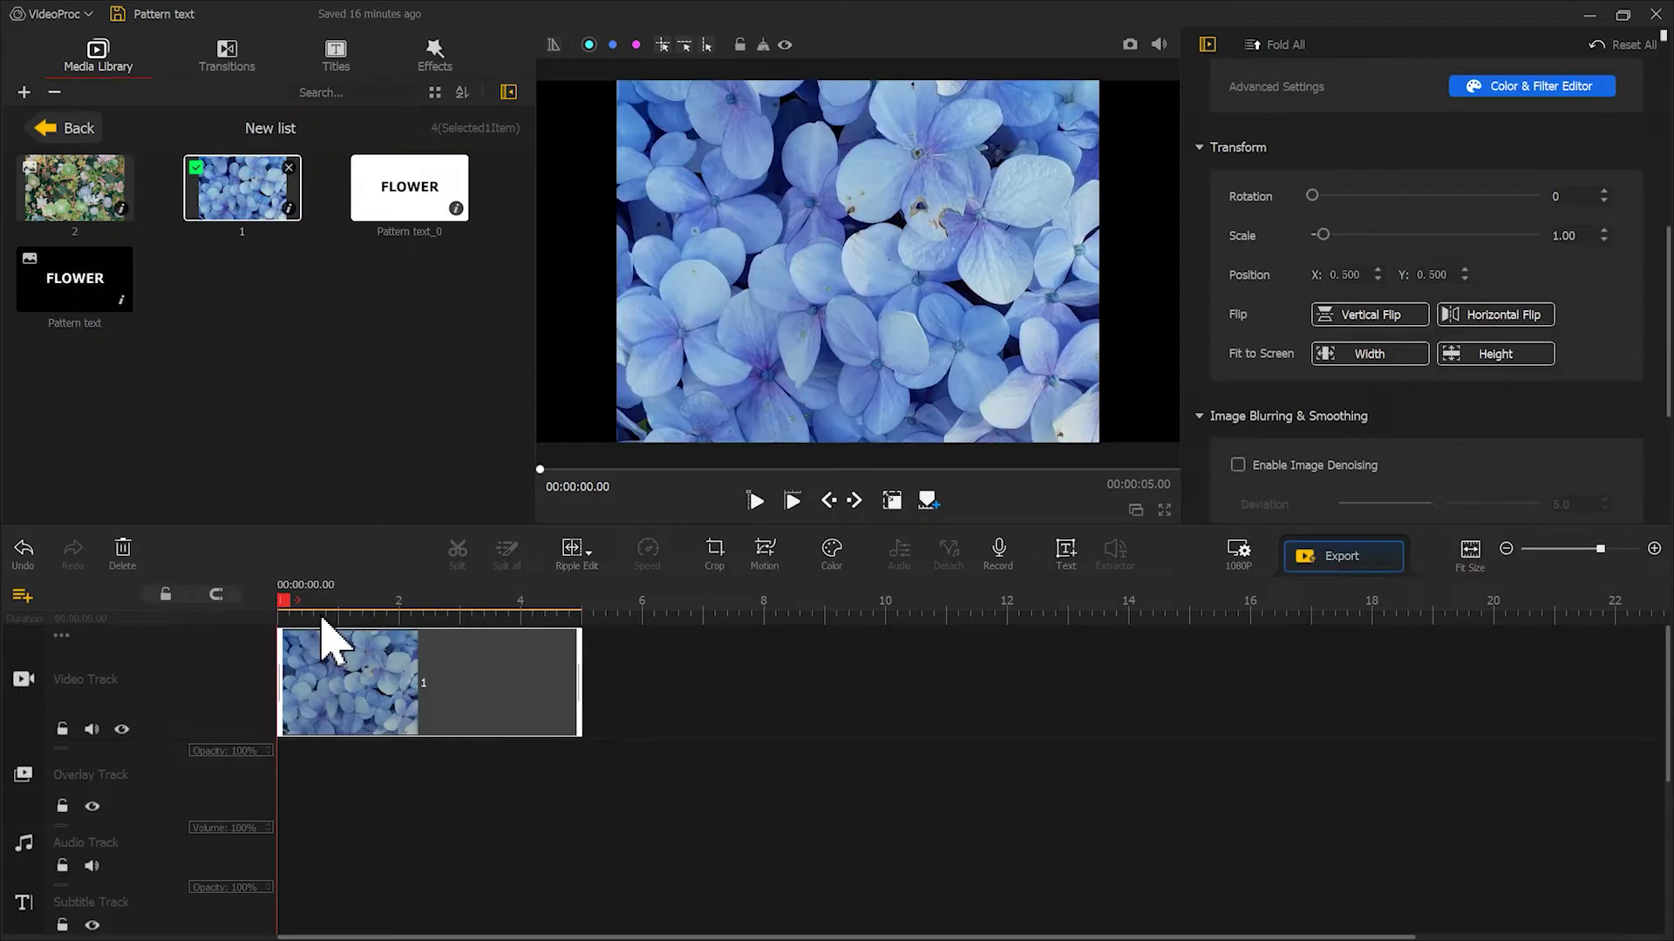
click(1421, 359)
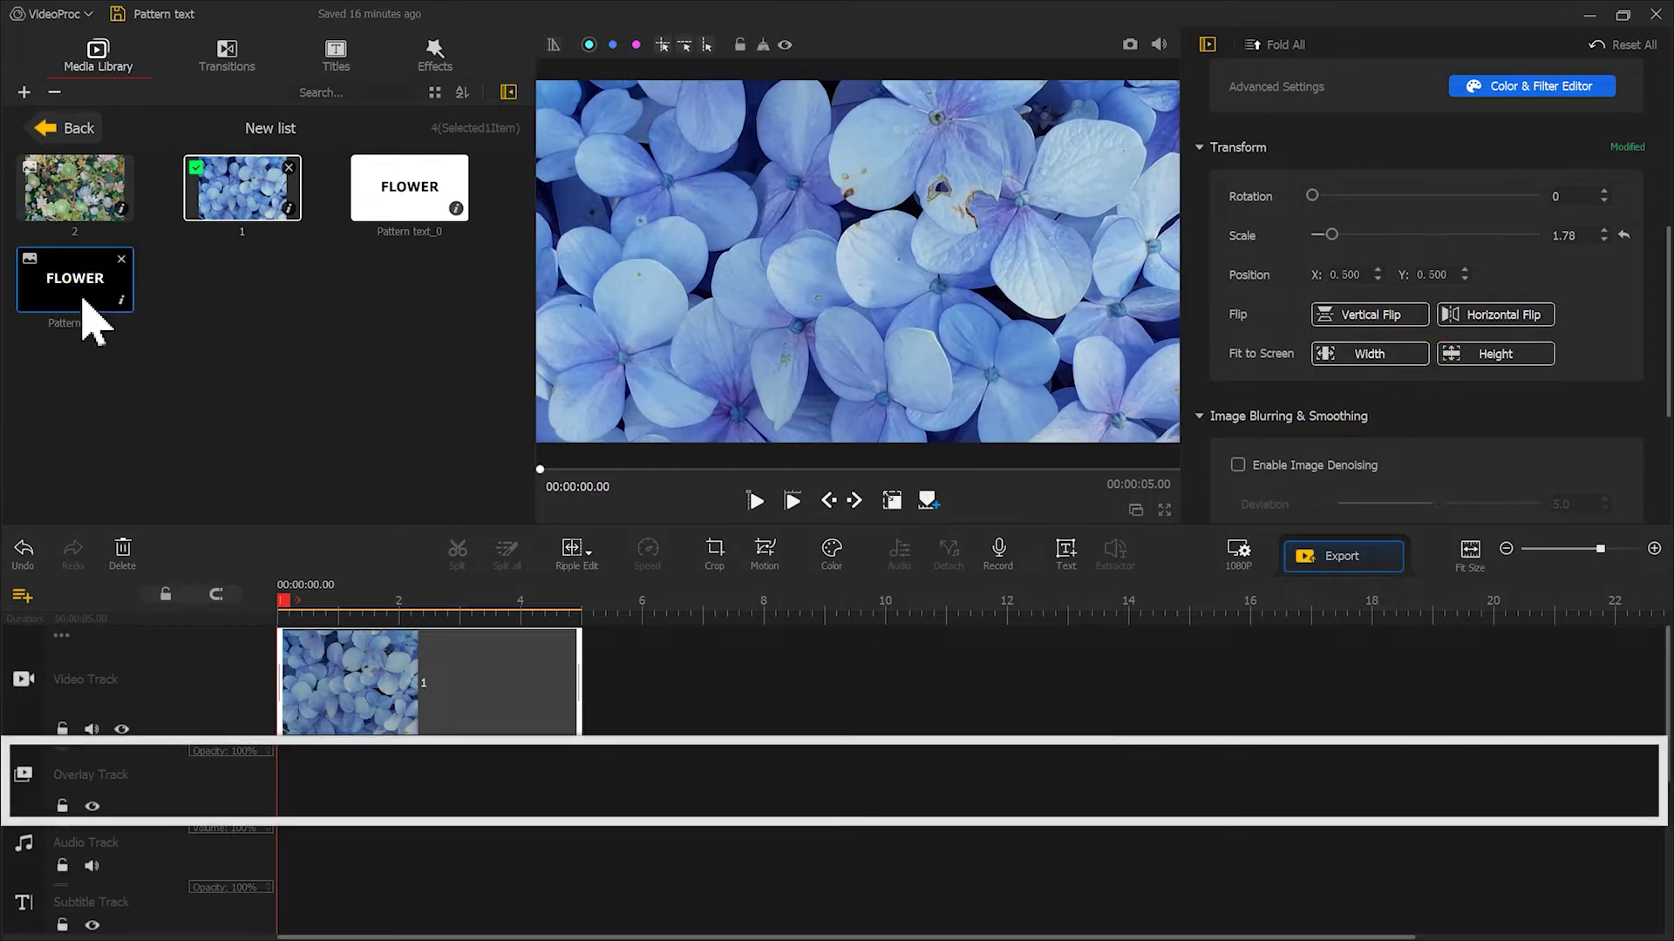
drag(82, 318, 280, 851)
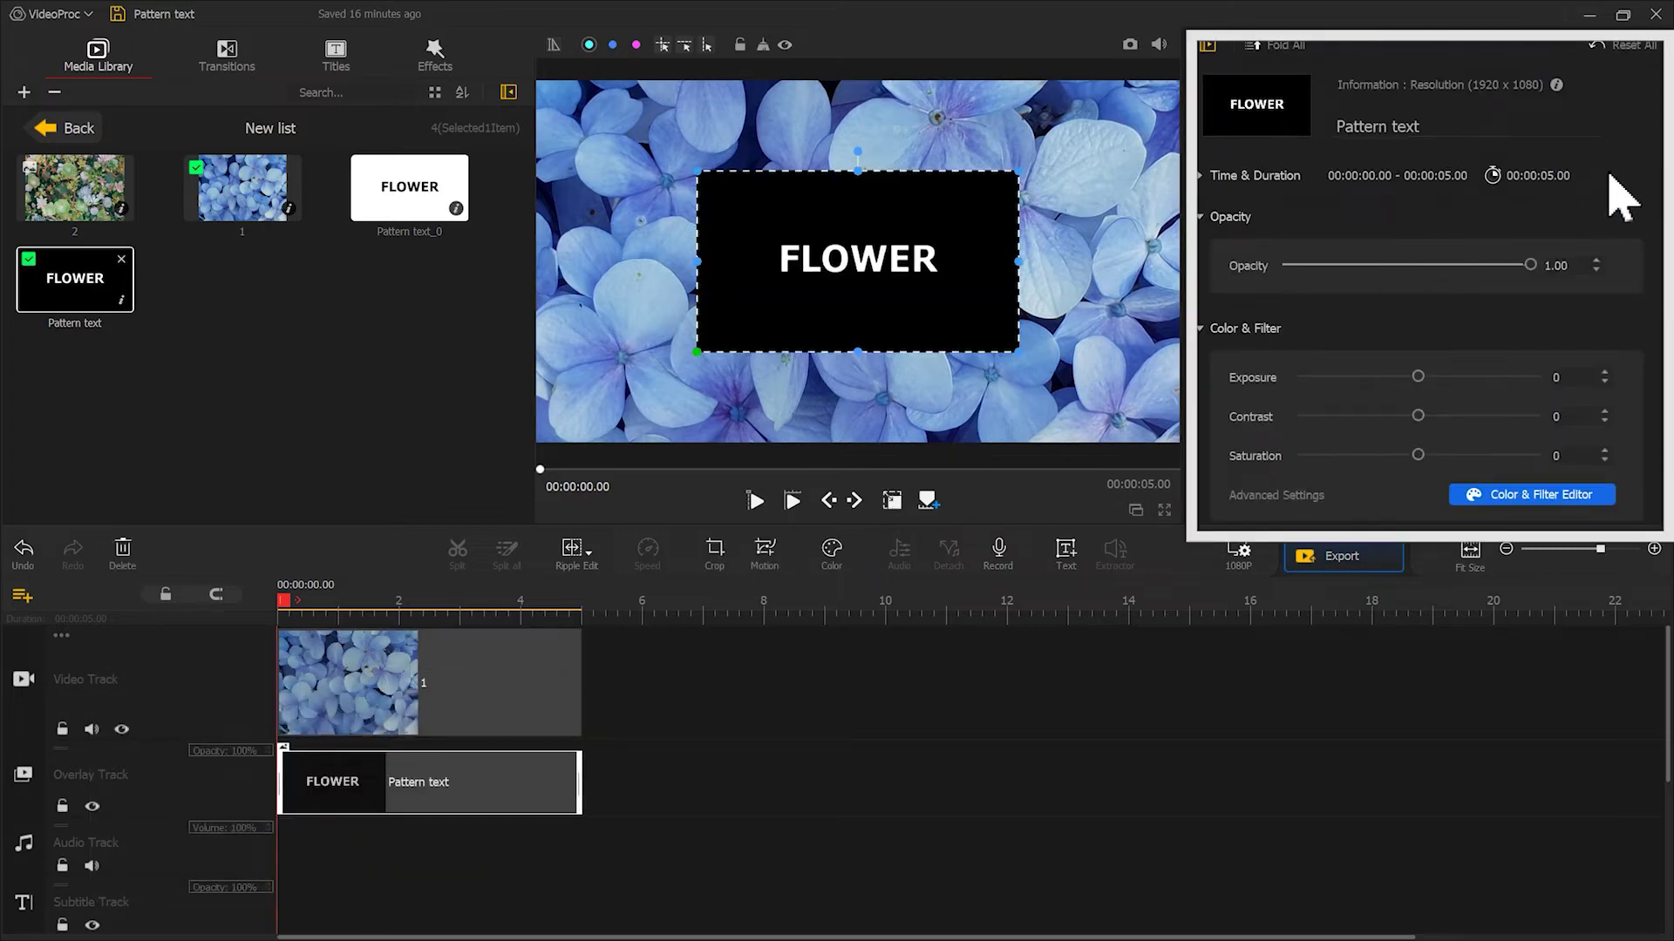
Fit the FLOWER overlay to the frame width and blend it with the hydrangea using Darken
drag(1665, 78, 1657, 327)
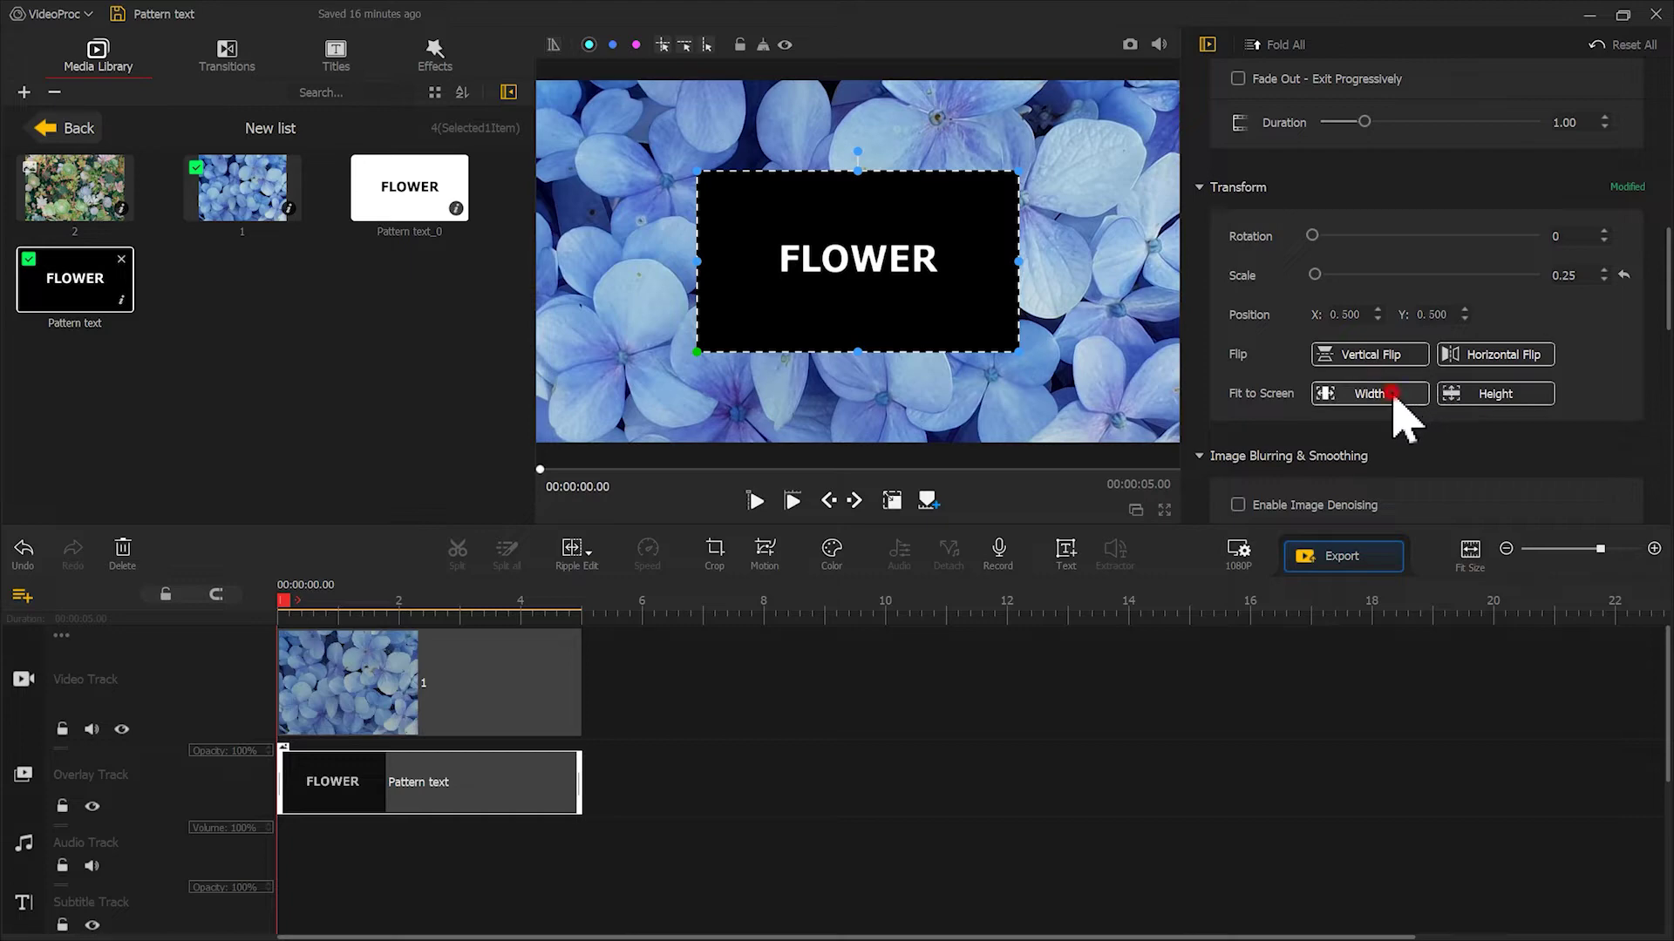
click(1399, 410)
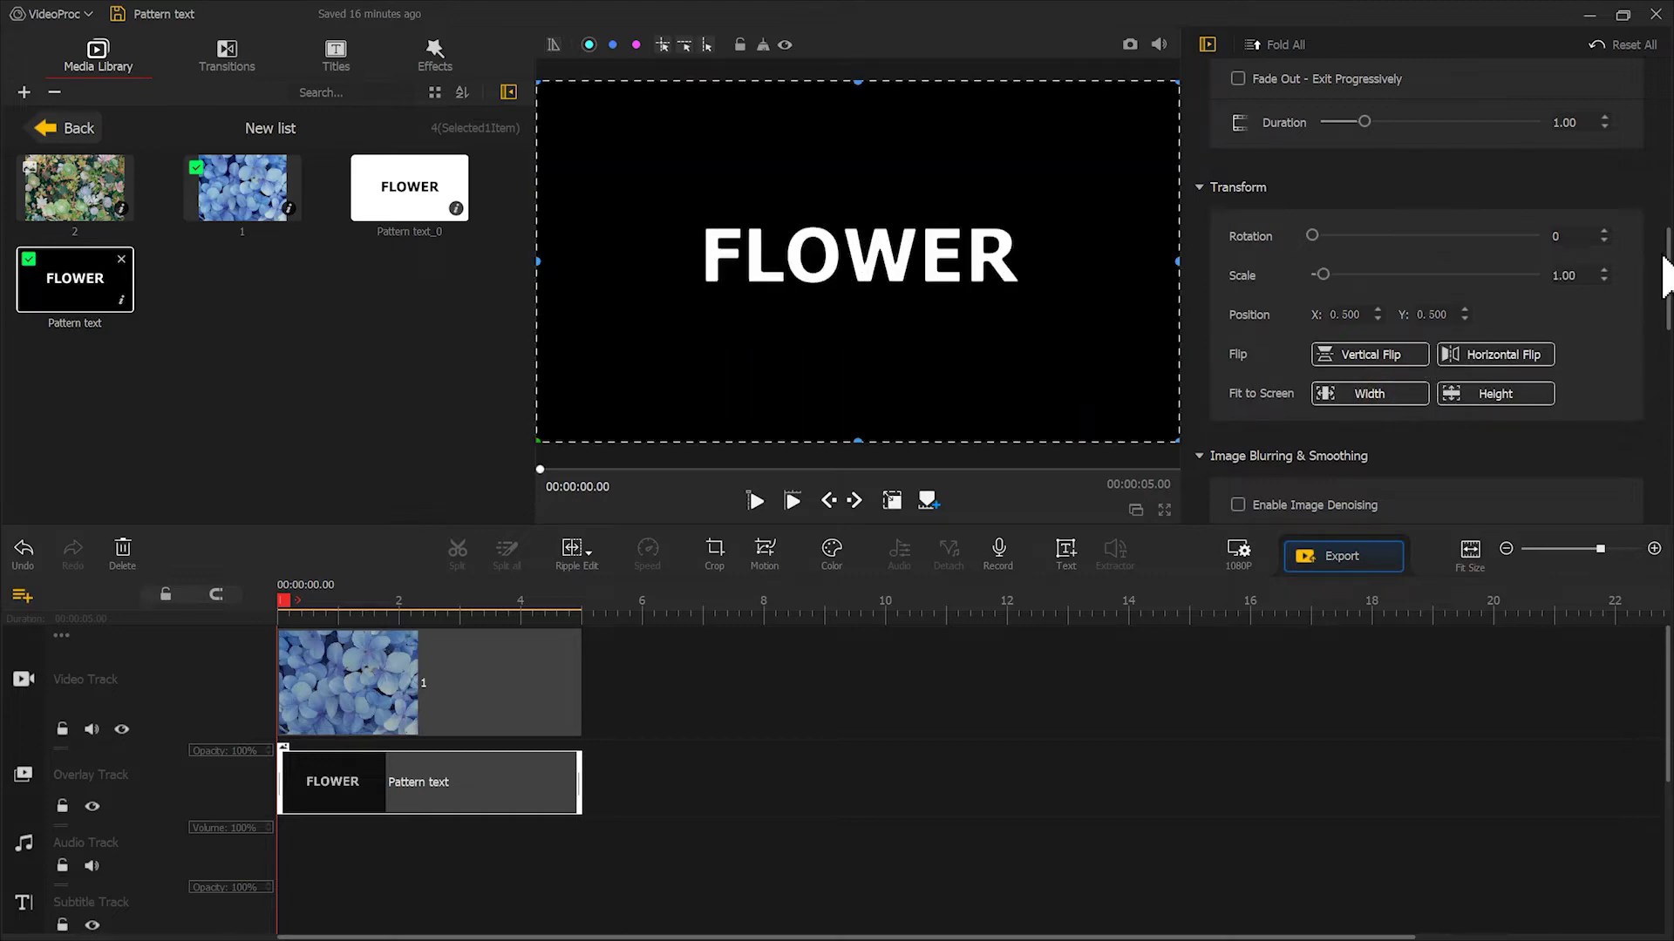
drag(1668, 253, 1665, 510)
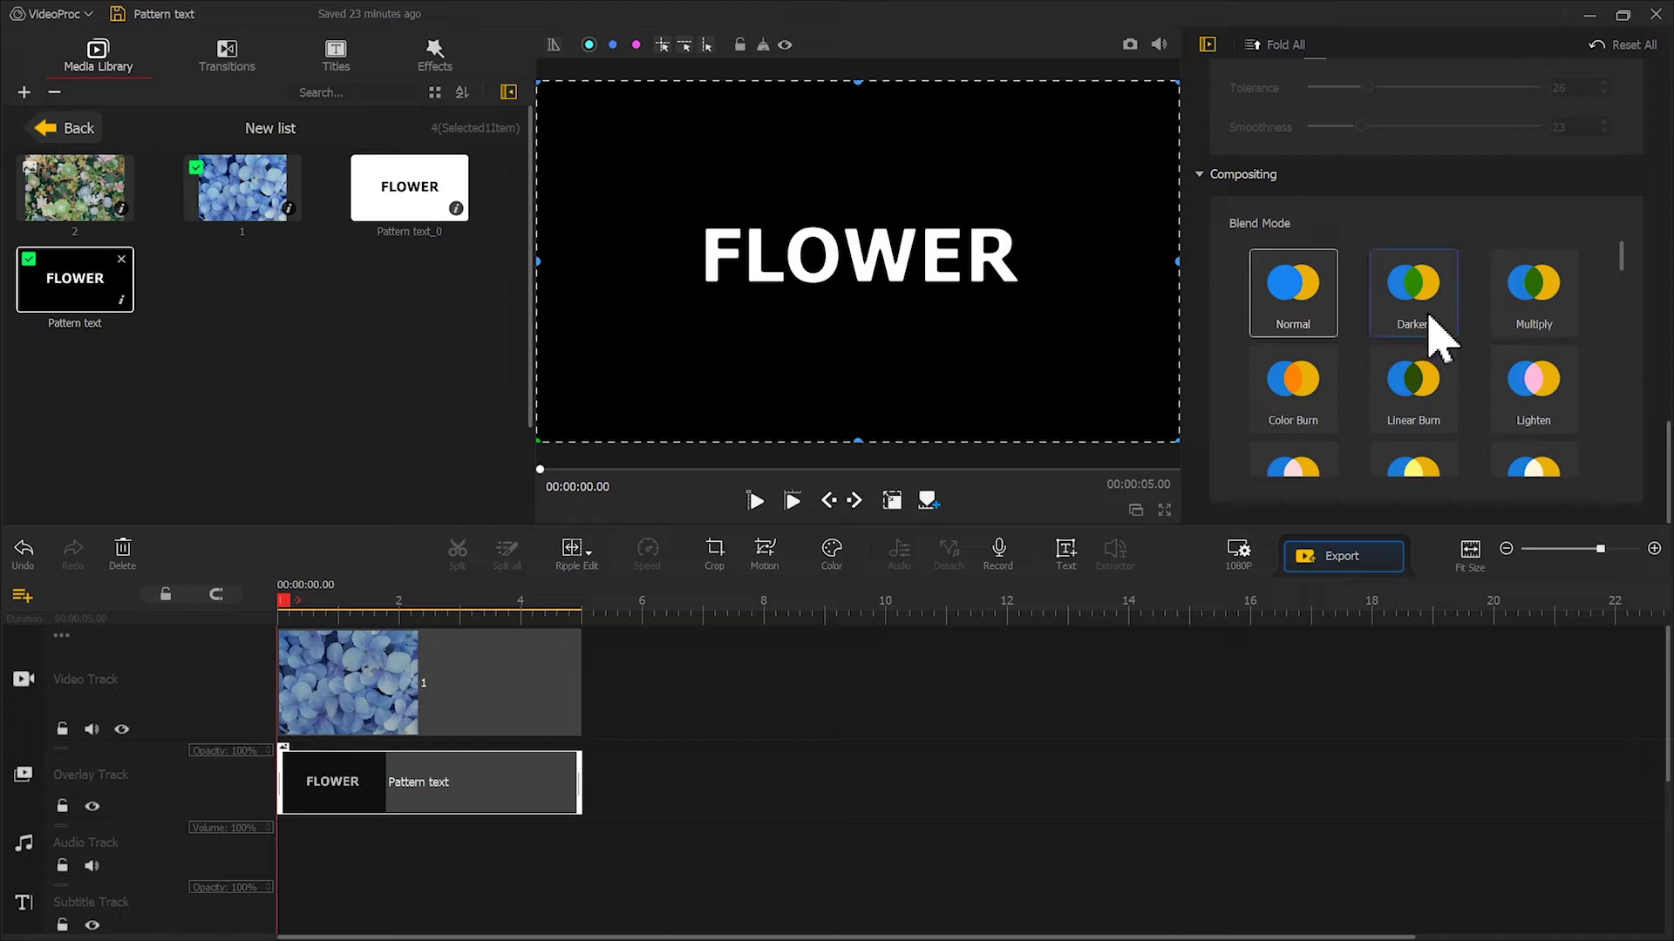
click(1429, 319)
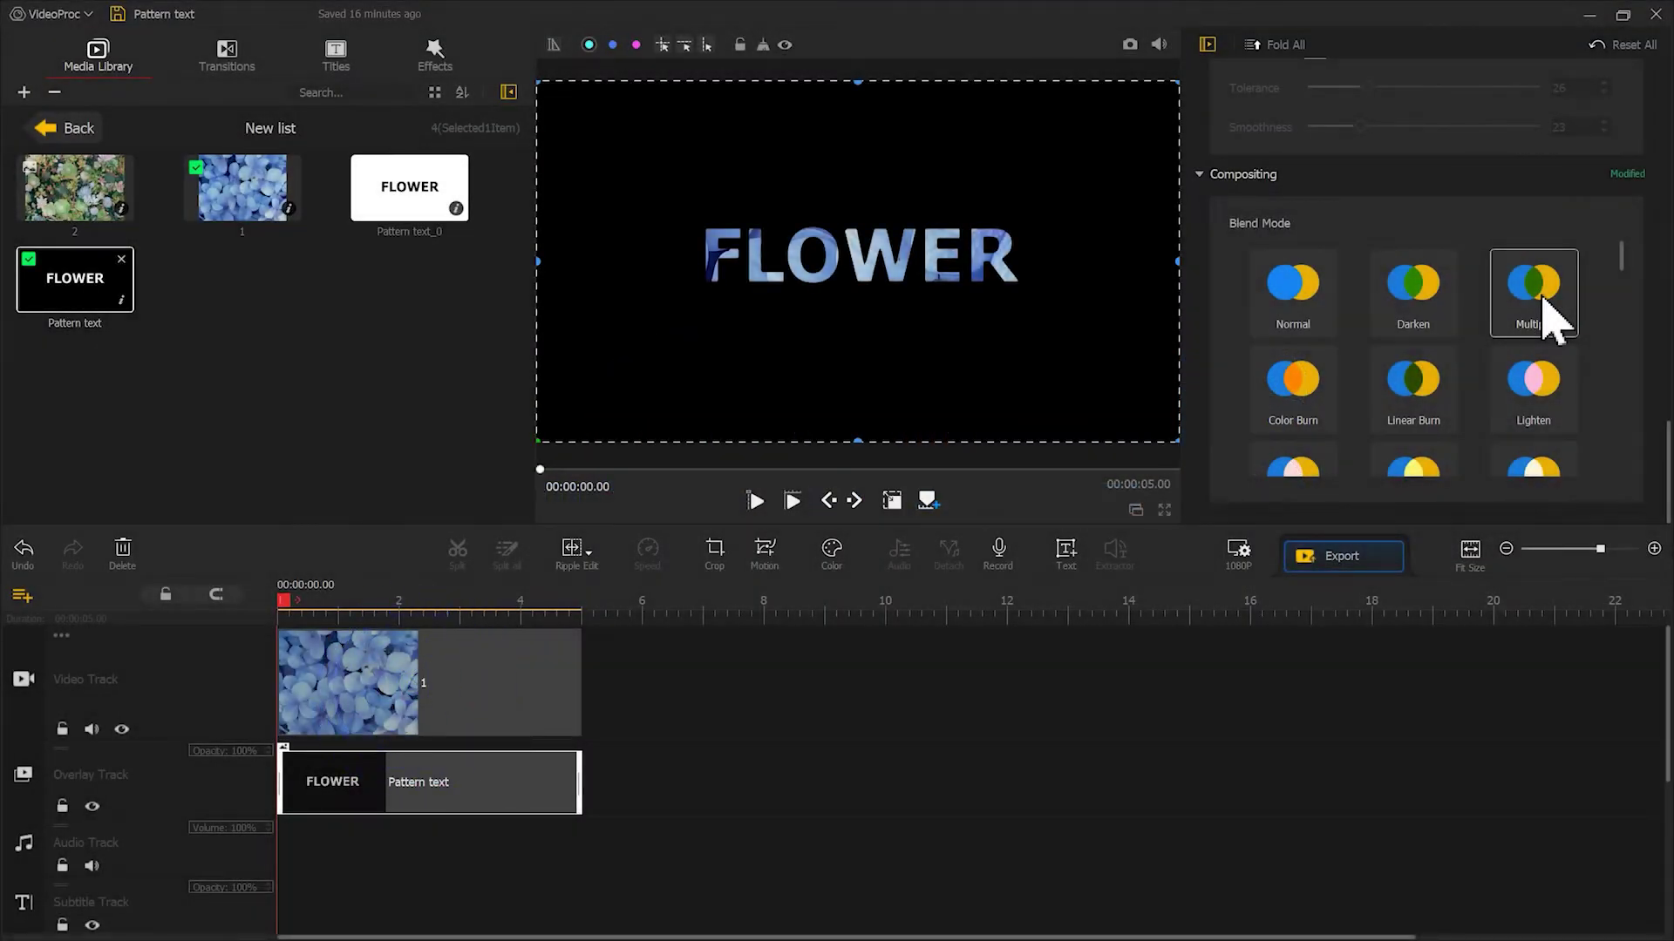
click(376, 667)
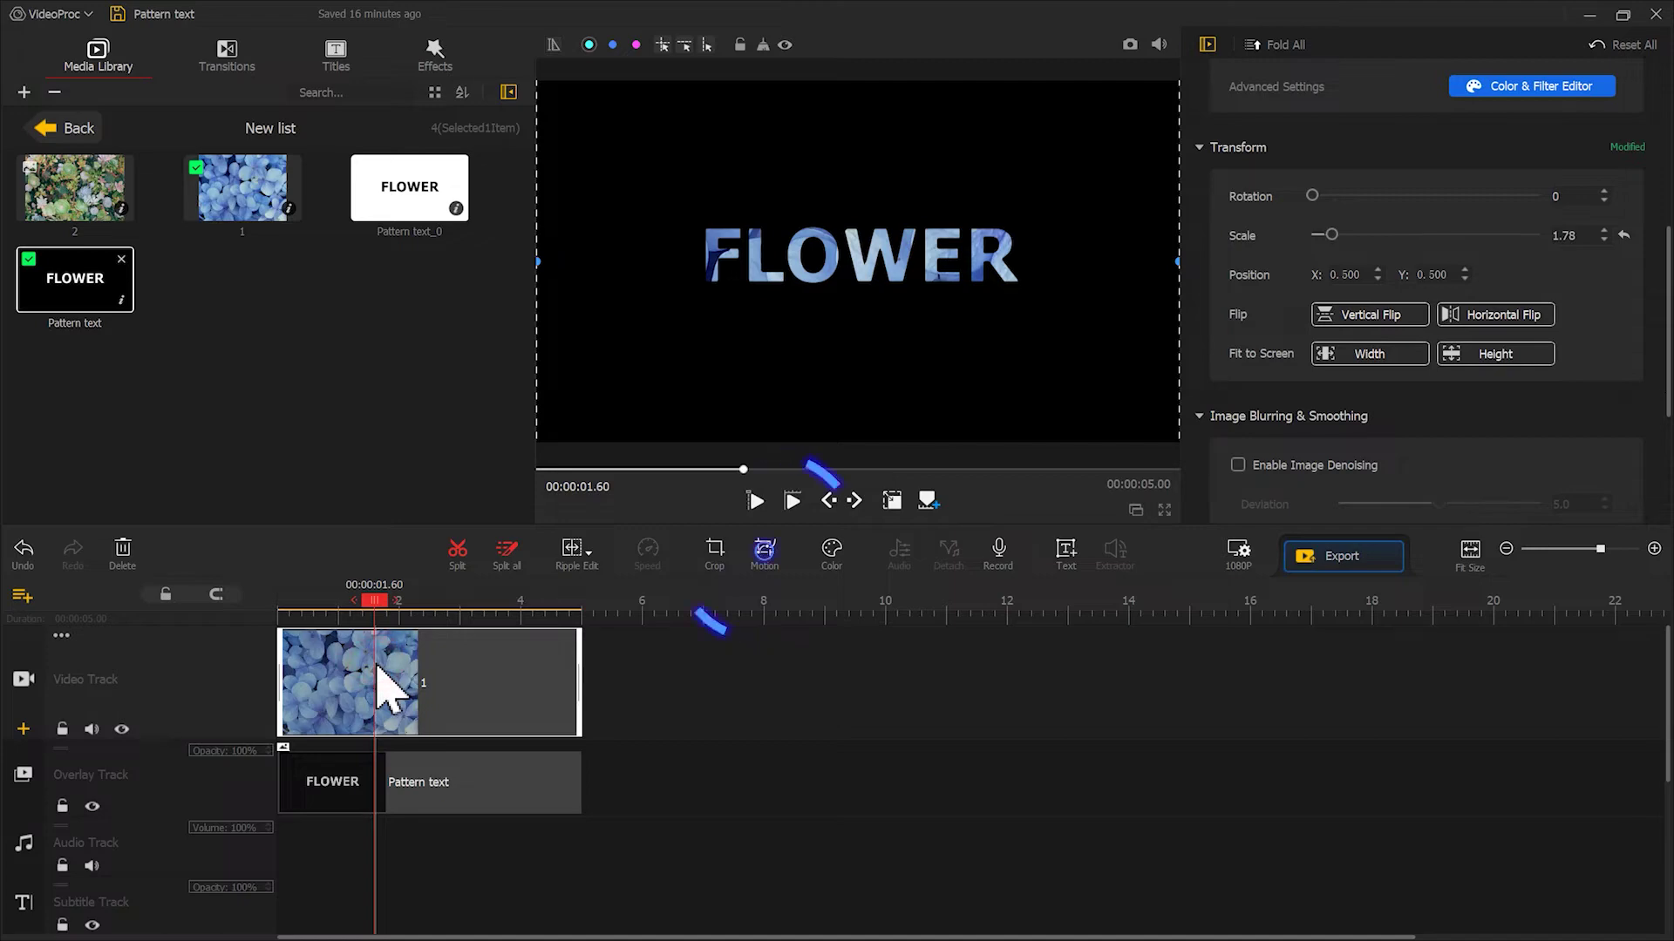
Add hydrangea motion keyframes at 0 and 2 seconds with a repositioned framing box
click(765, 554)
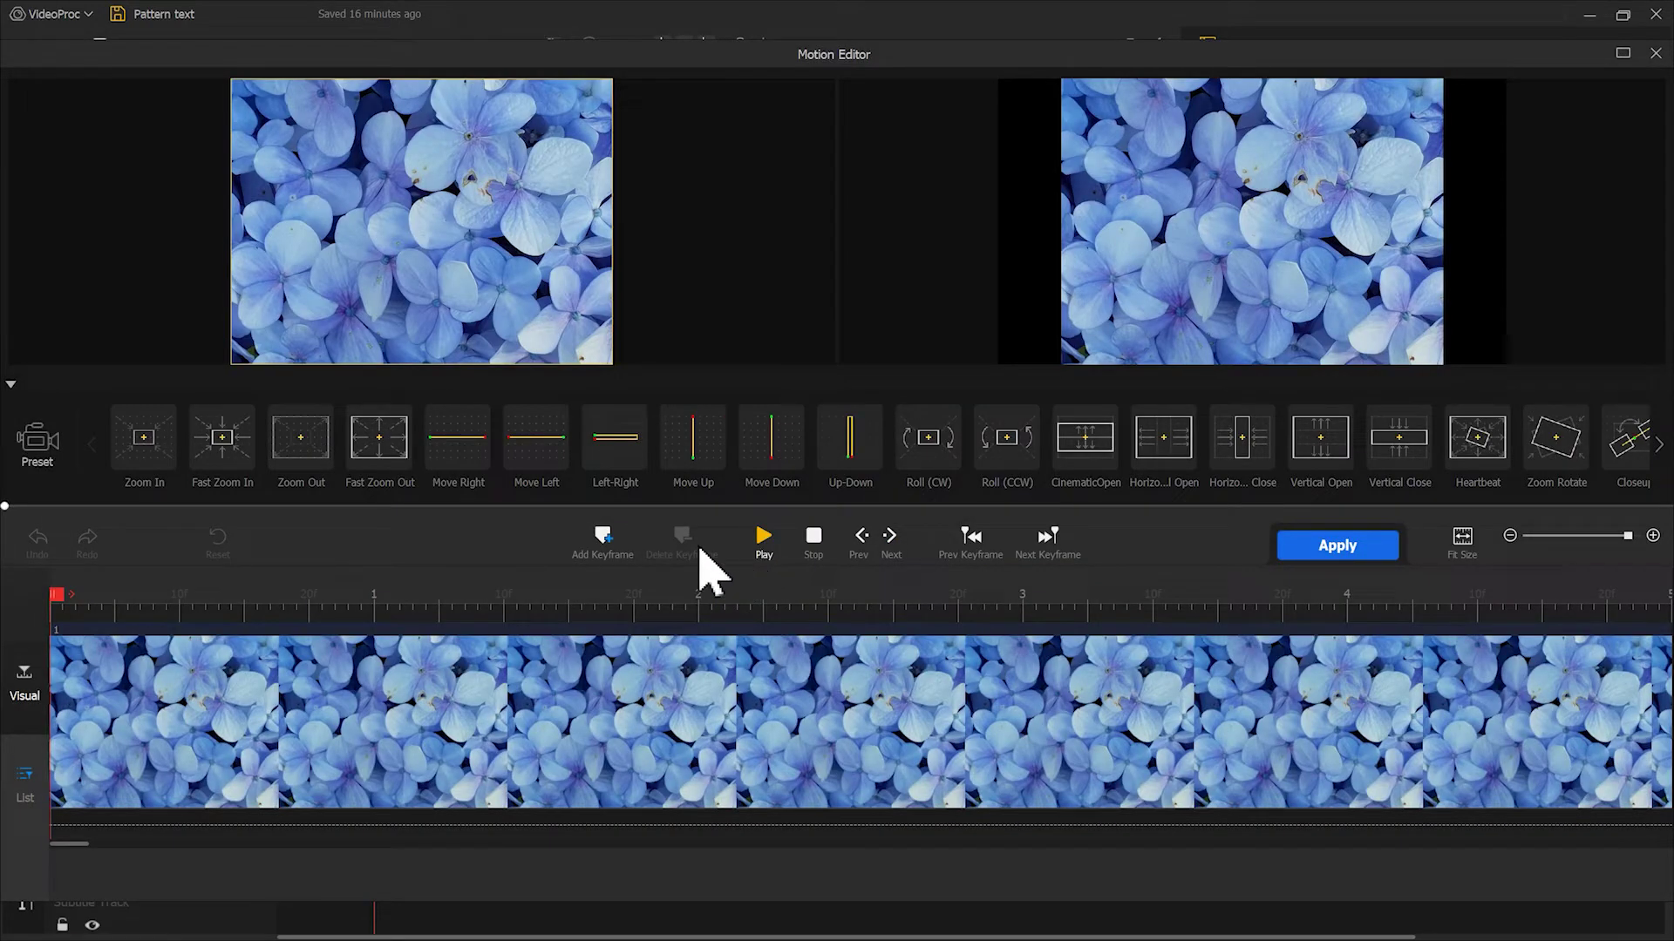
click(604, 537)
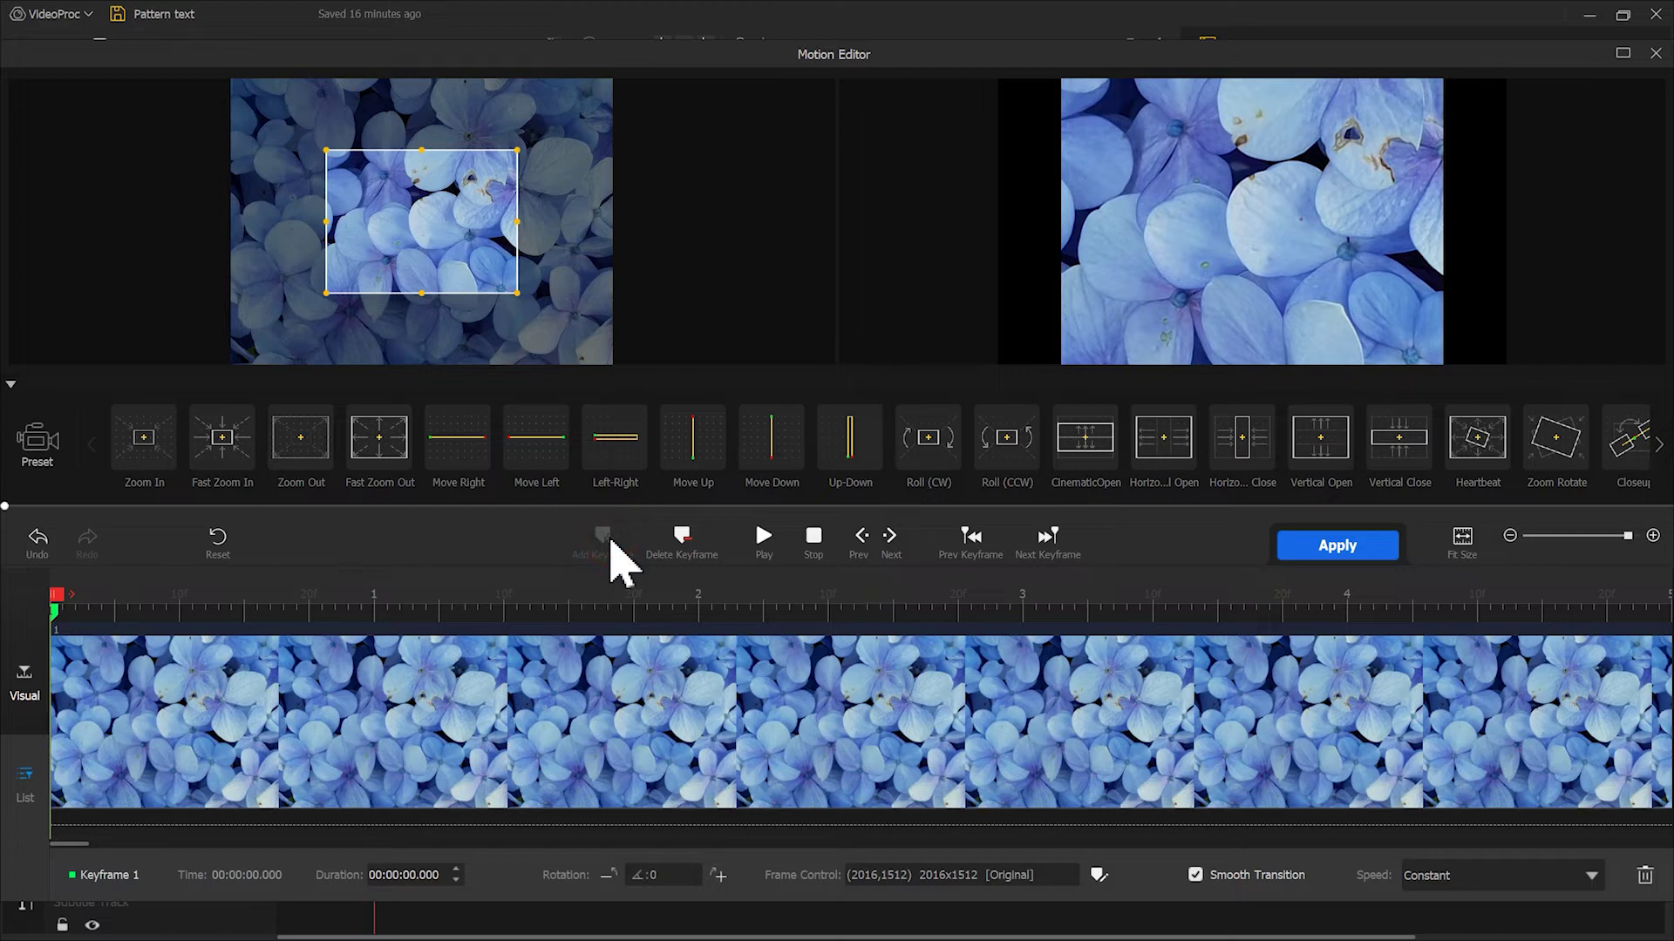
drag(453, 258, 579, 358)
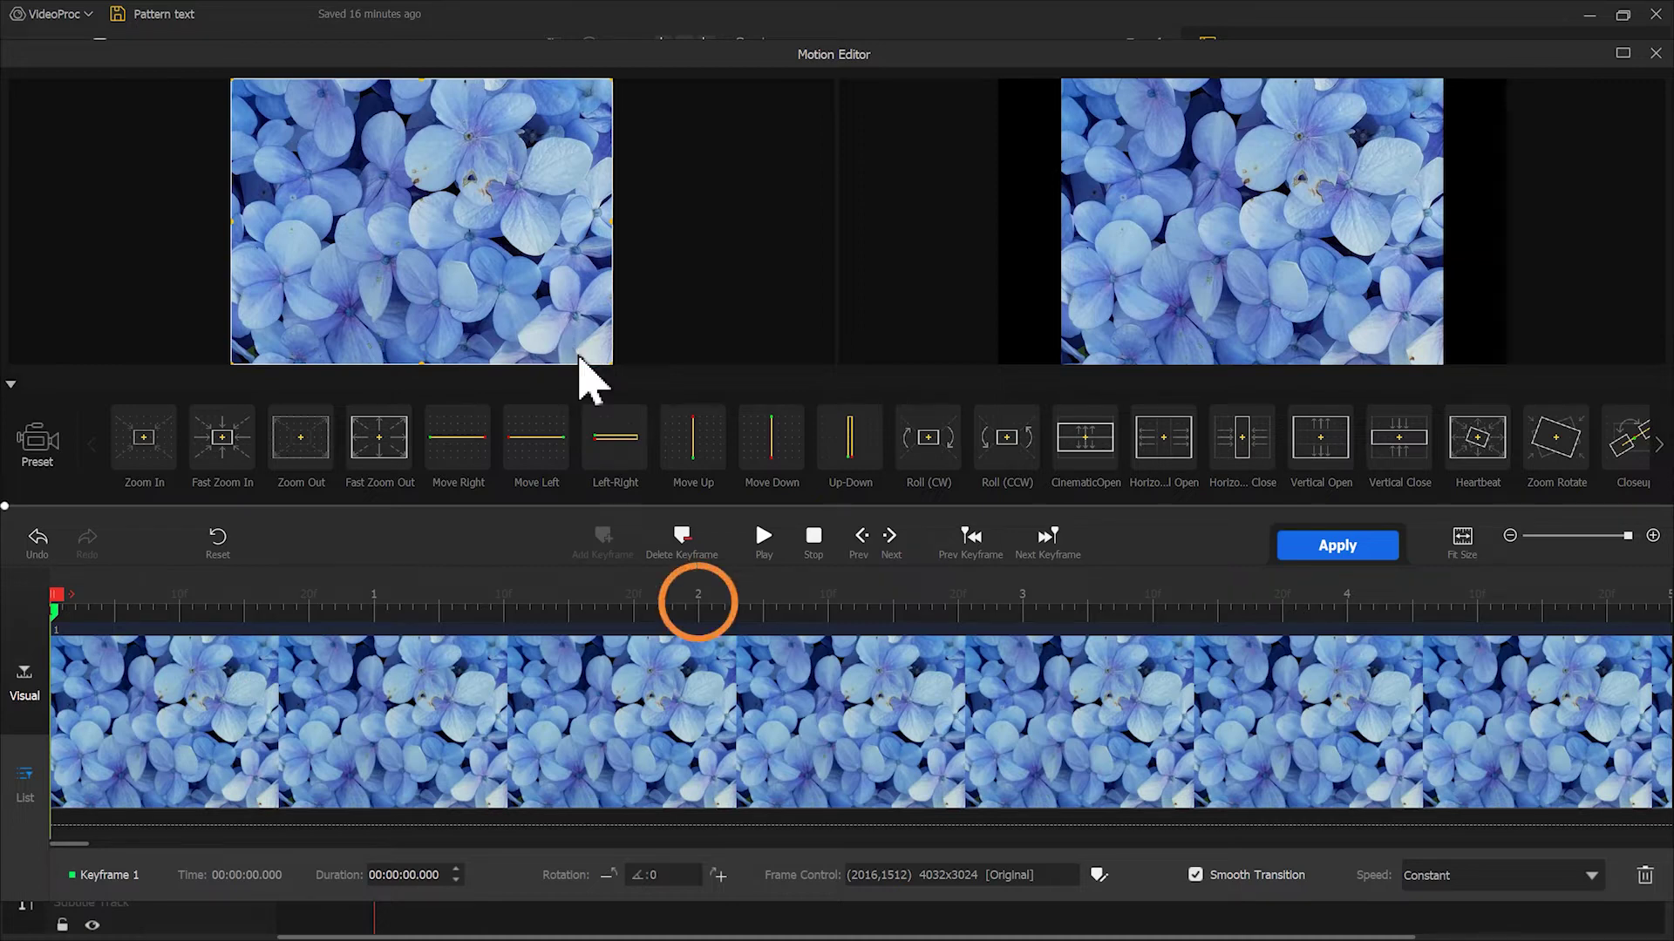
click(698, 614)
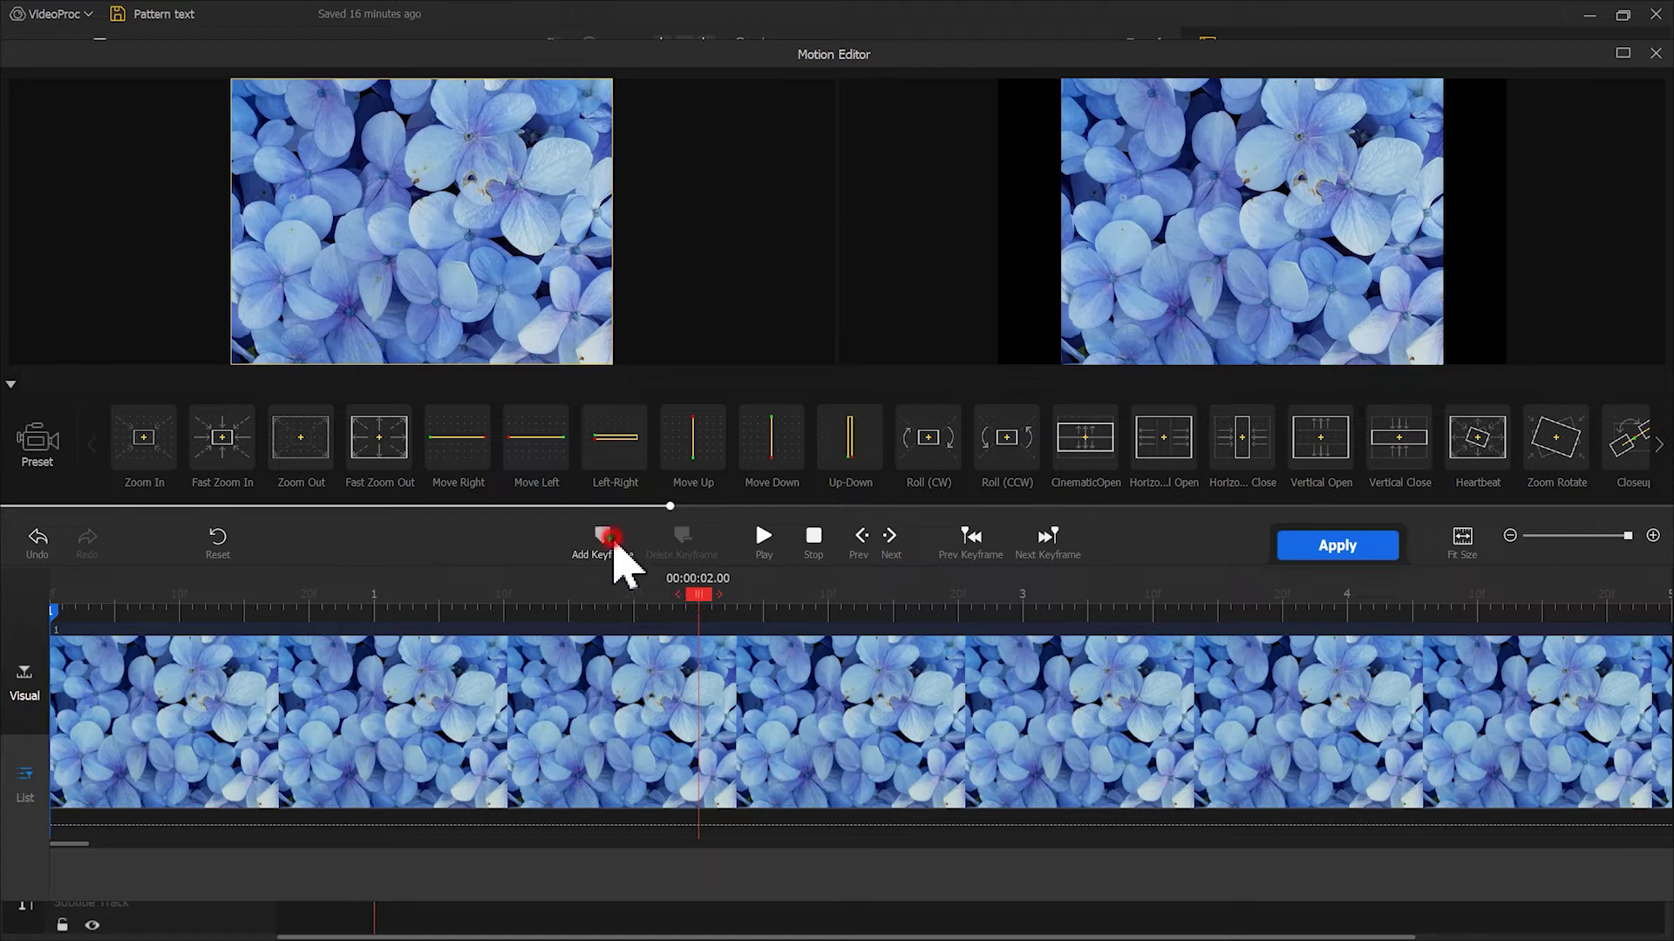
click(610, 537)
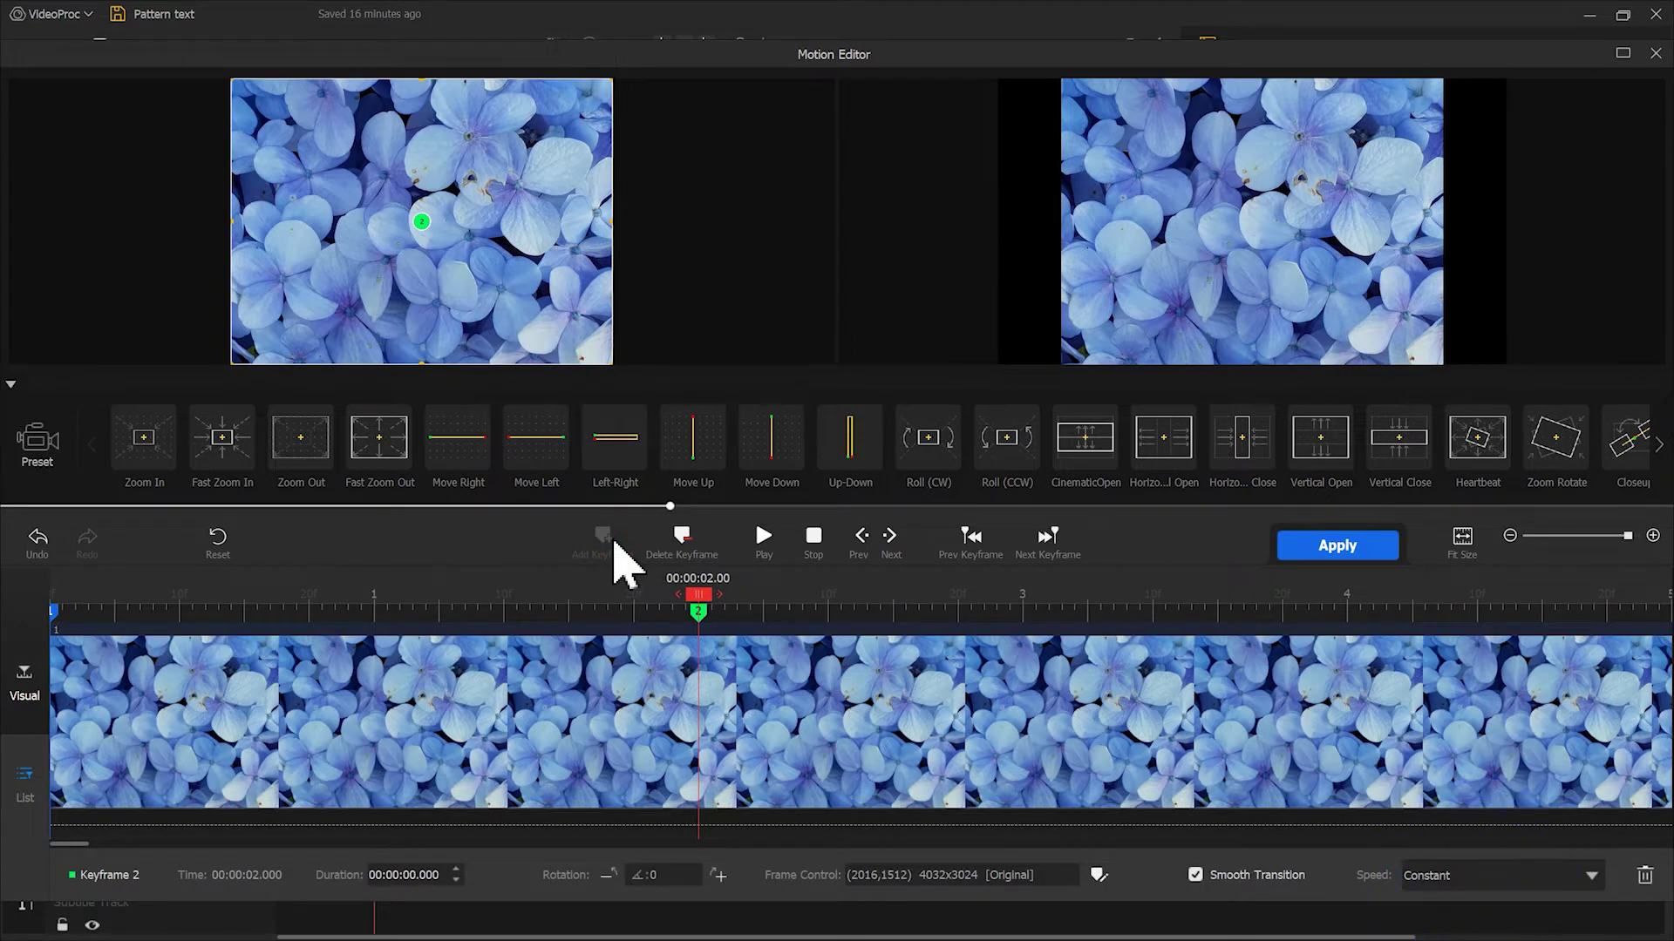
Give keyframe 2 Speed Down easing, shift keyframe 1's framing lower, and apply the motion
click(1453, 883)
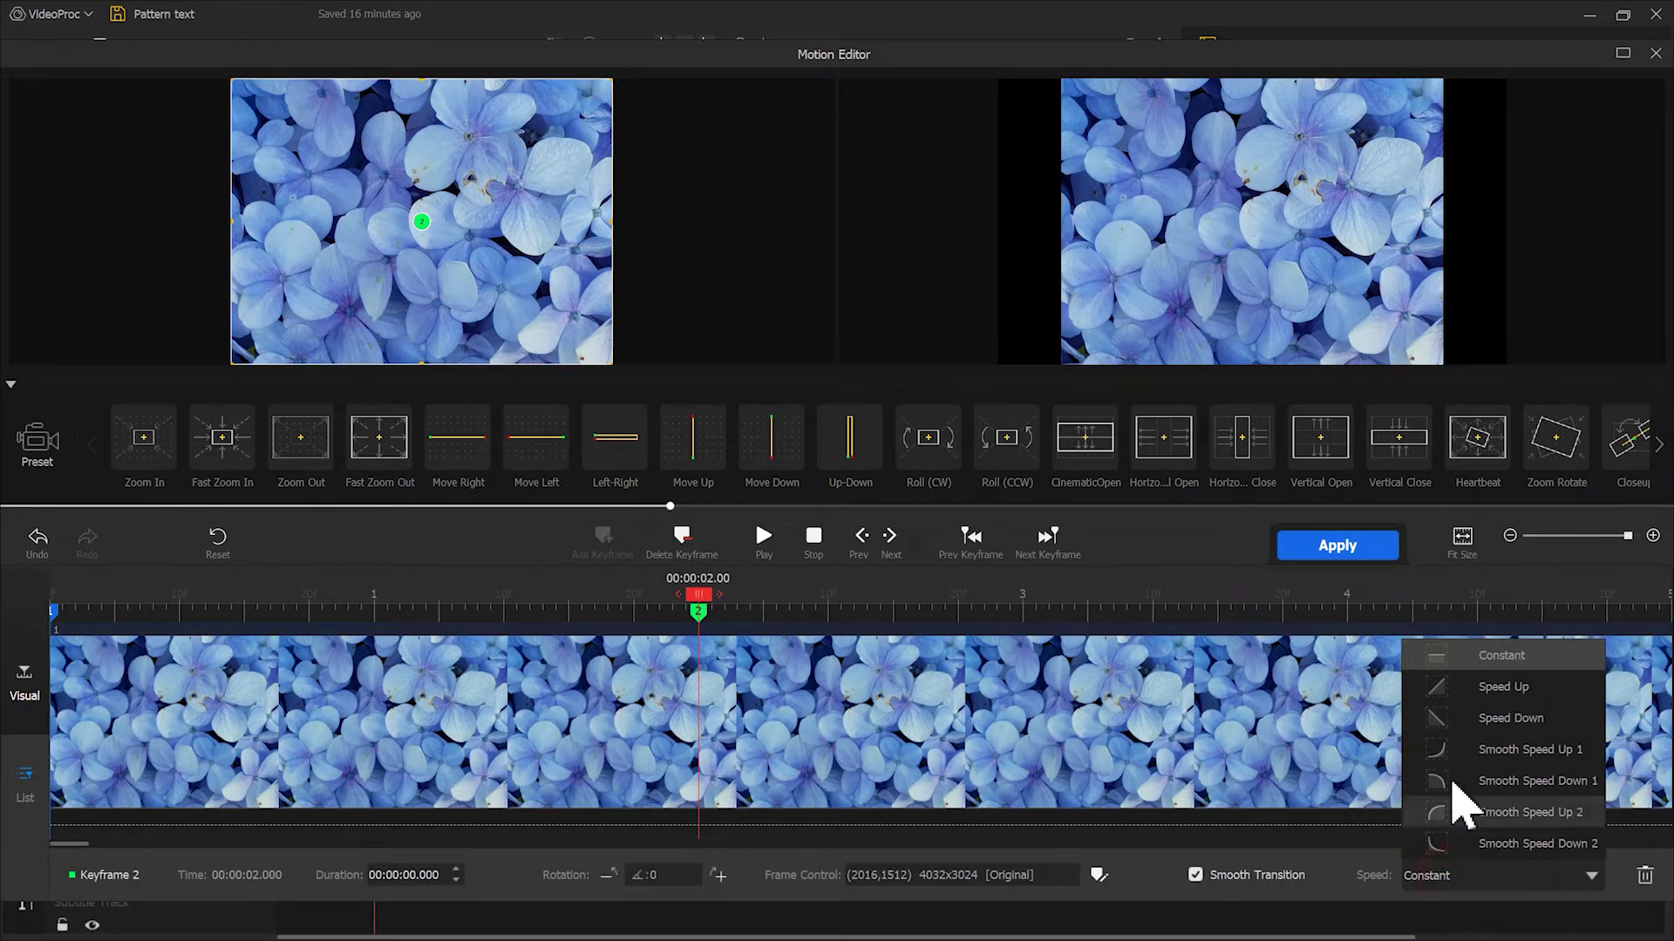
click(1461, 729)
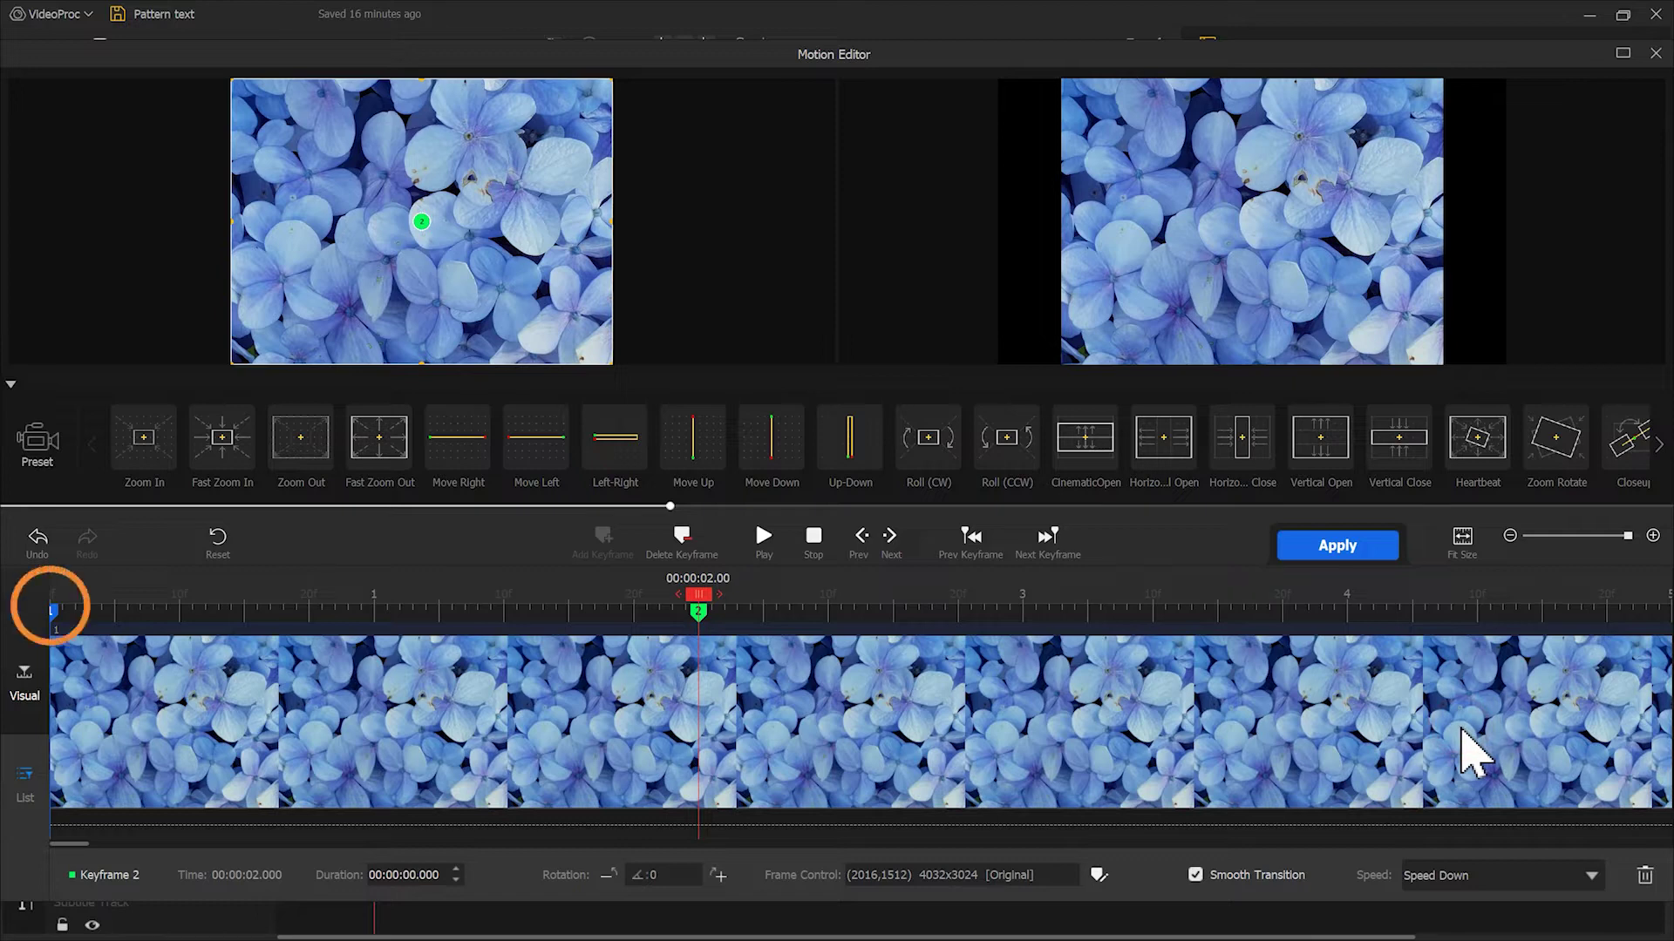
click(965, 557)
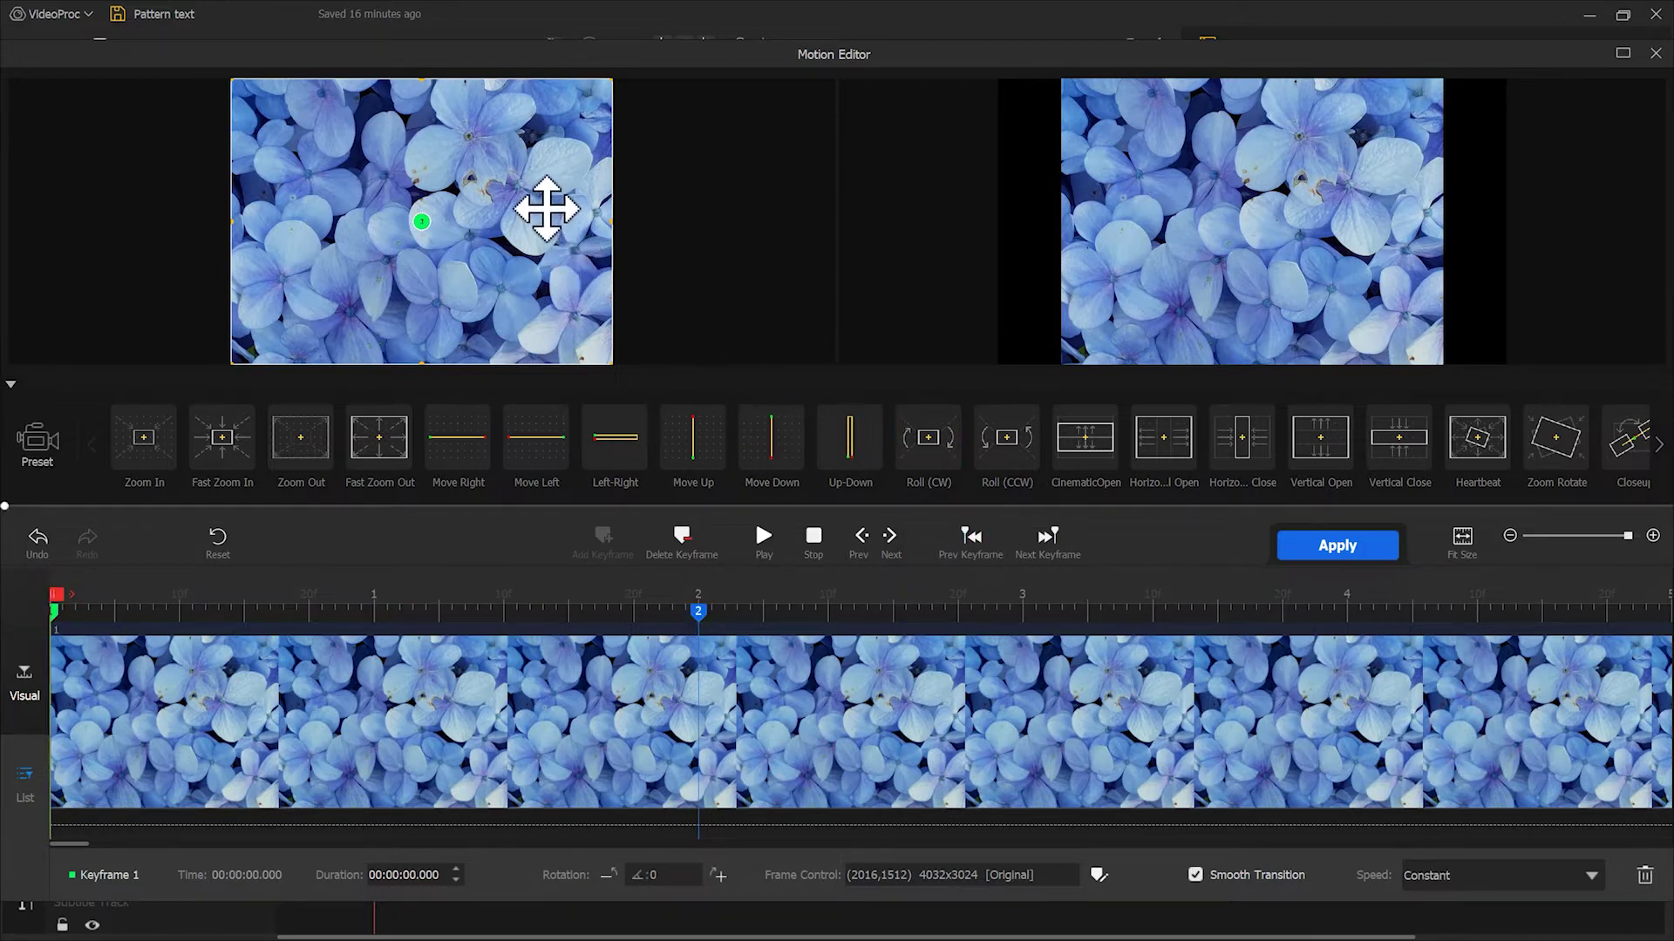
drag(546, 204, 546, 392)
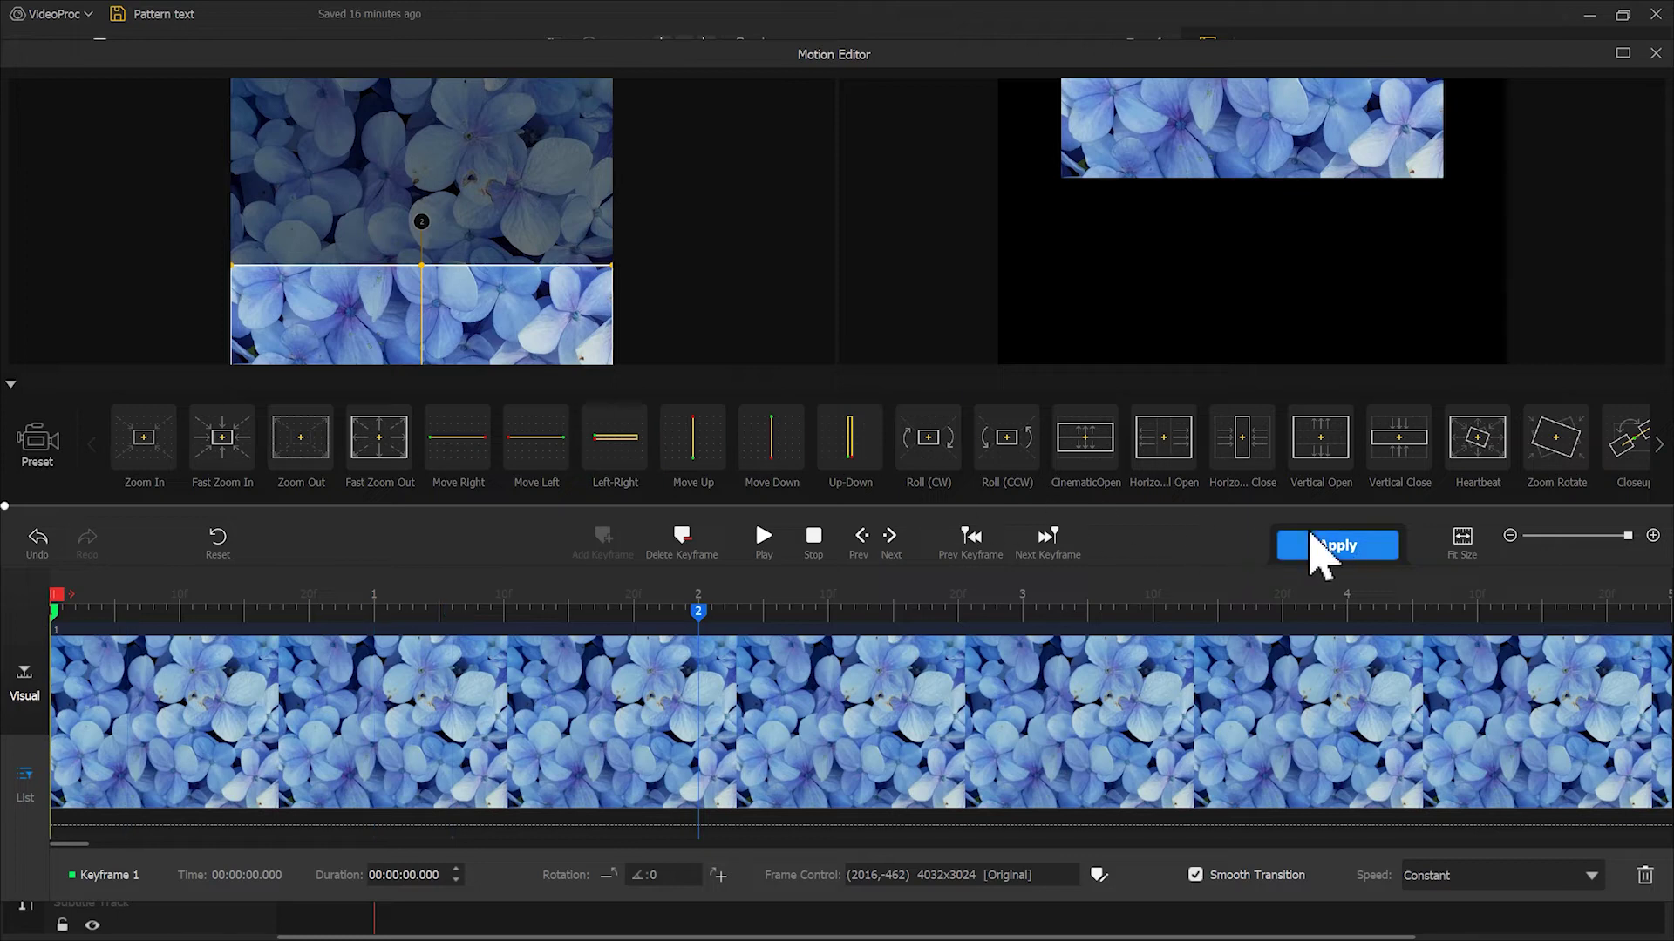
click(1321, 547)
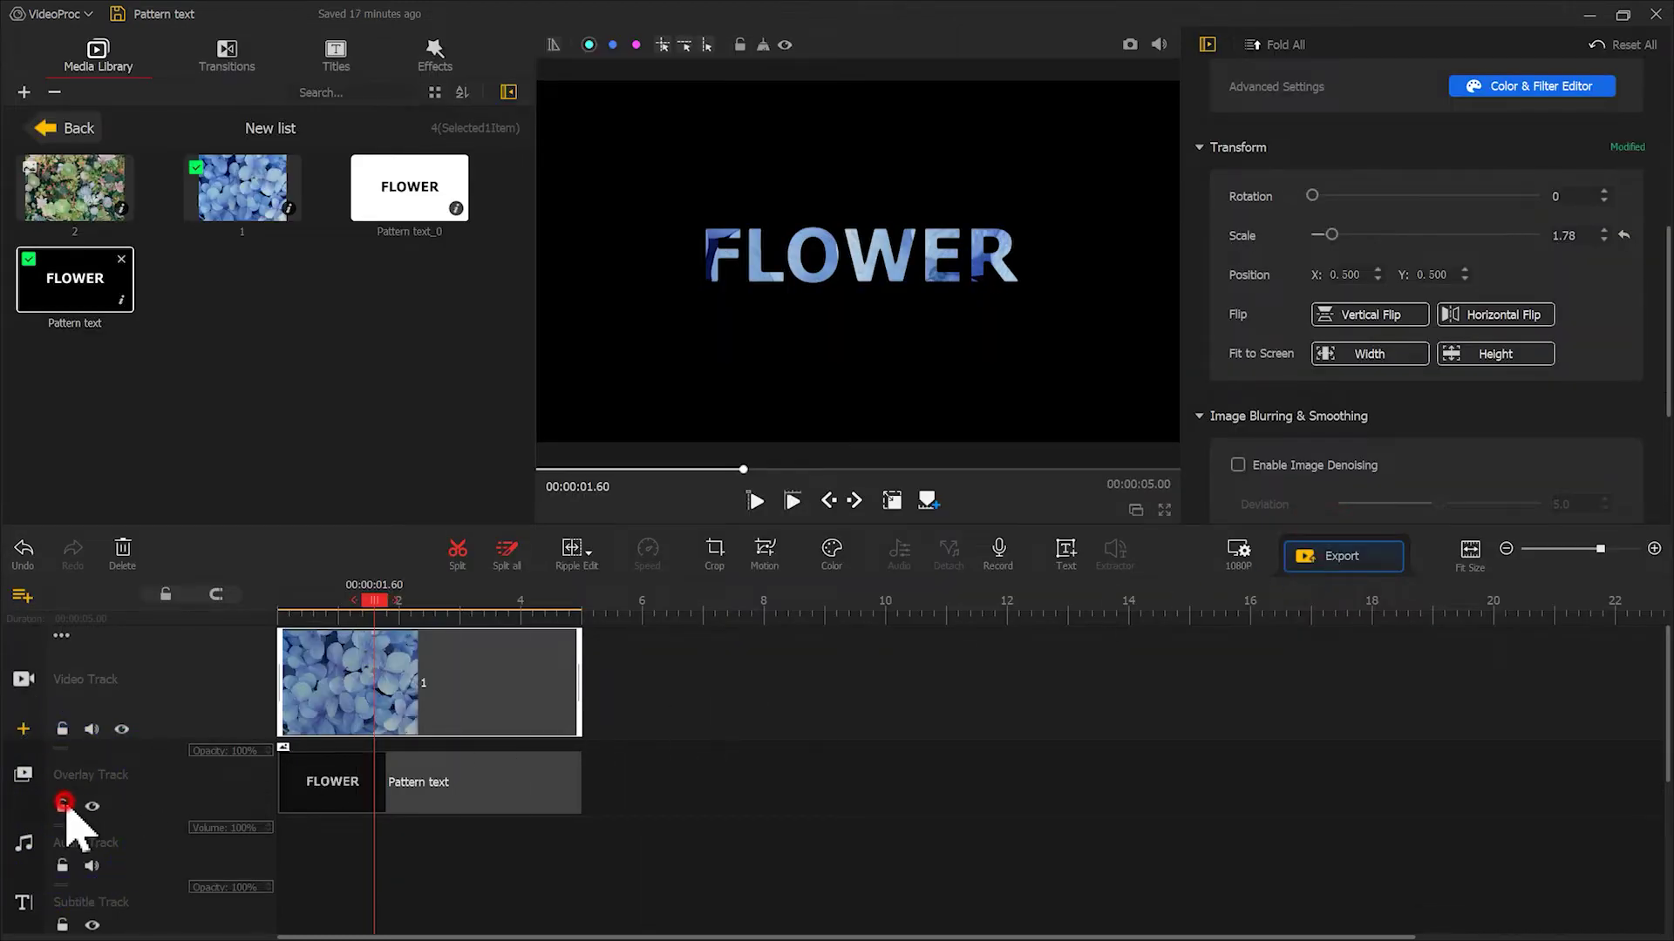
Lock the overlay track and nudge the hydrangea image slightly lower to Y 0.522
click(63, 804)
click(297, 606)
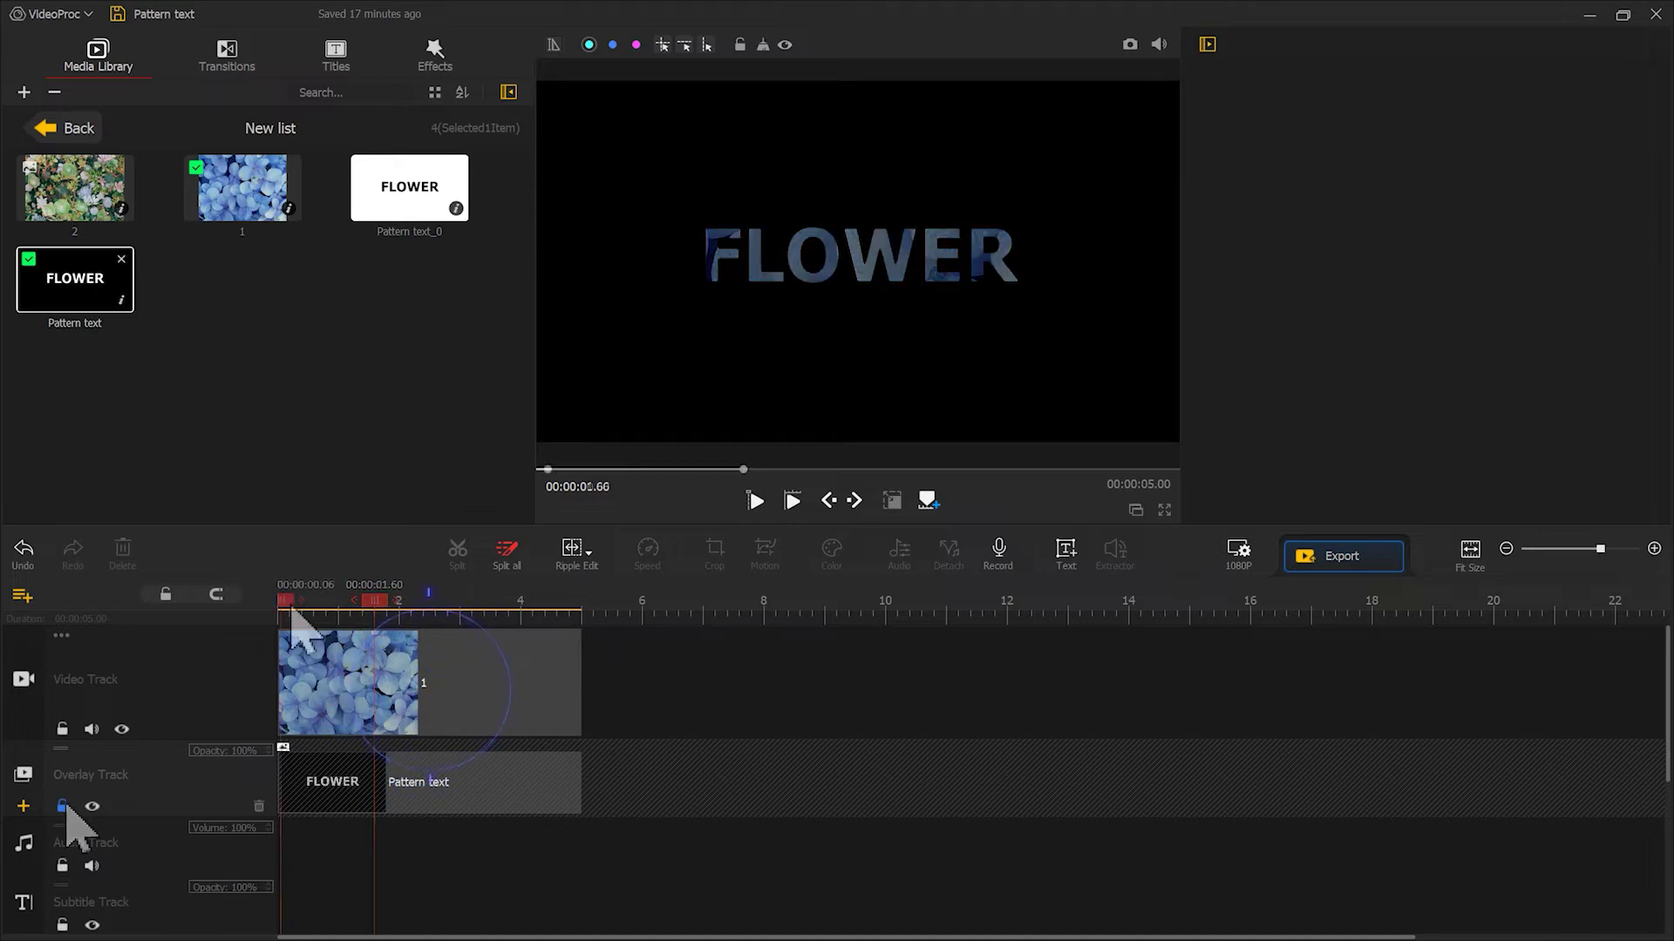
click(321, 684)
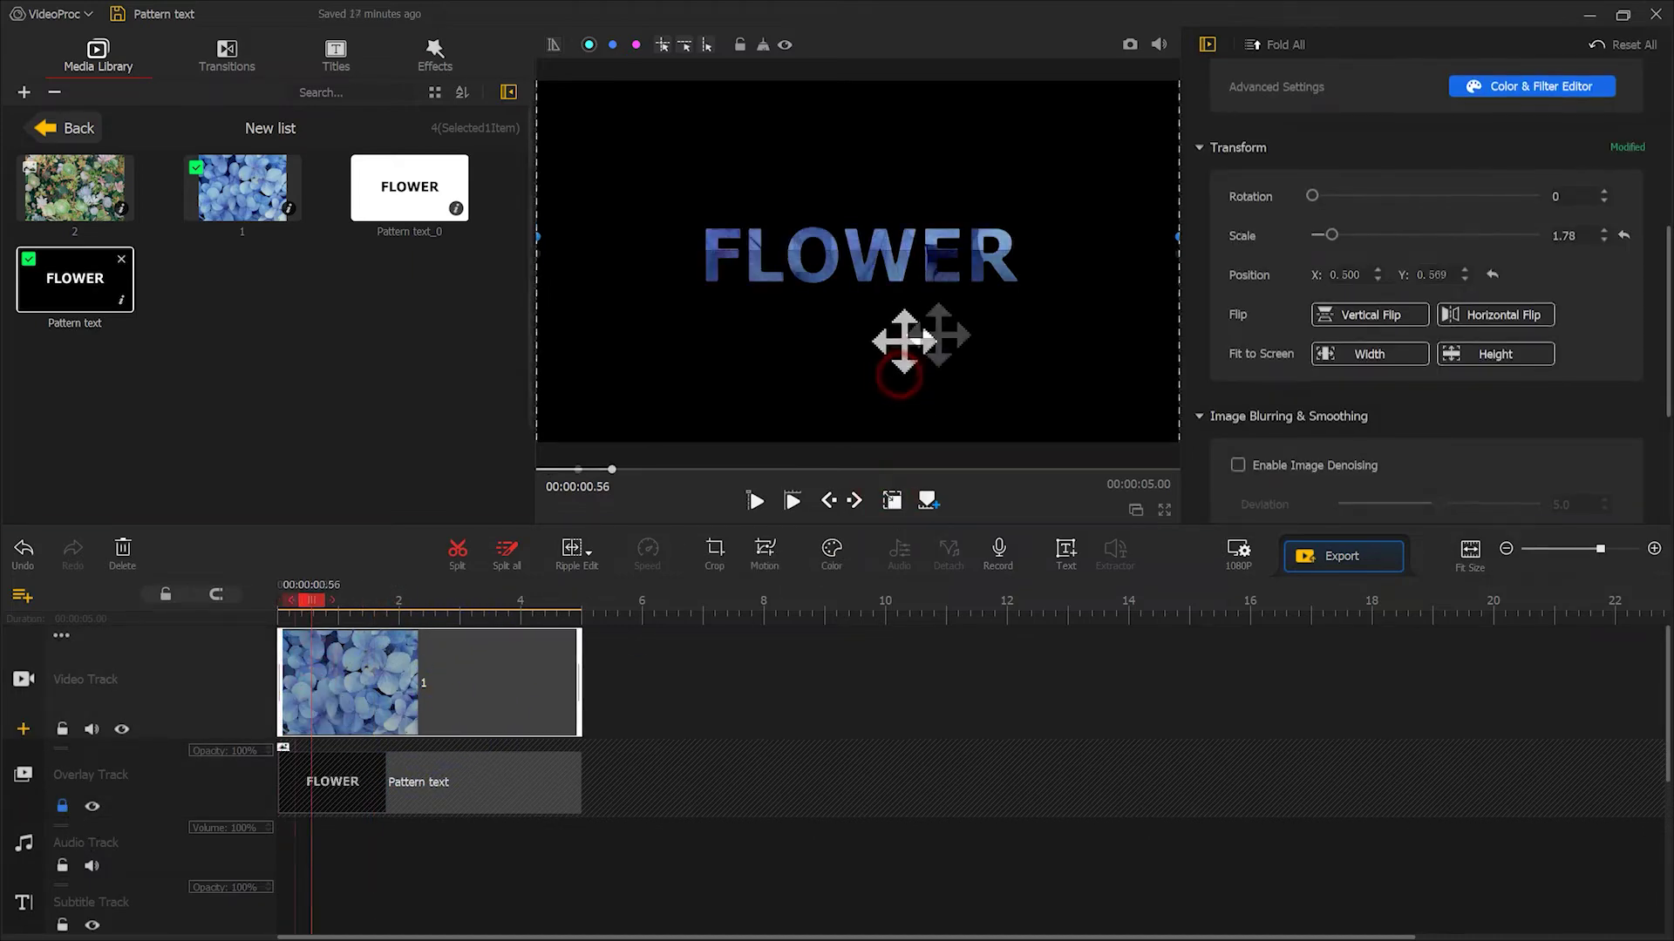
drag(897, 337, 938, 335)
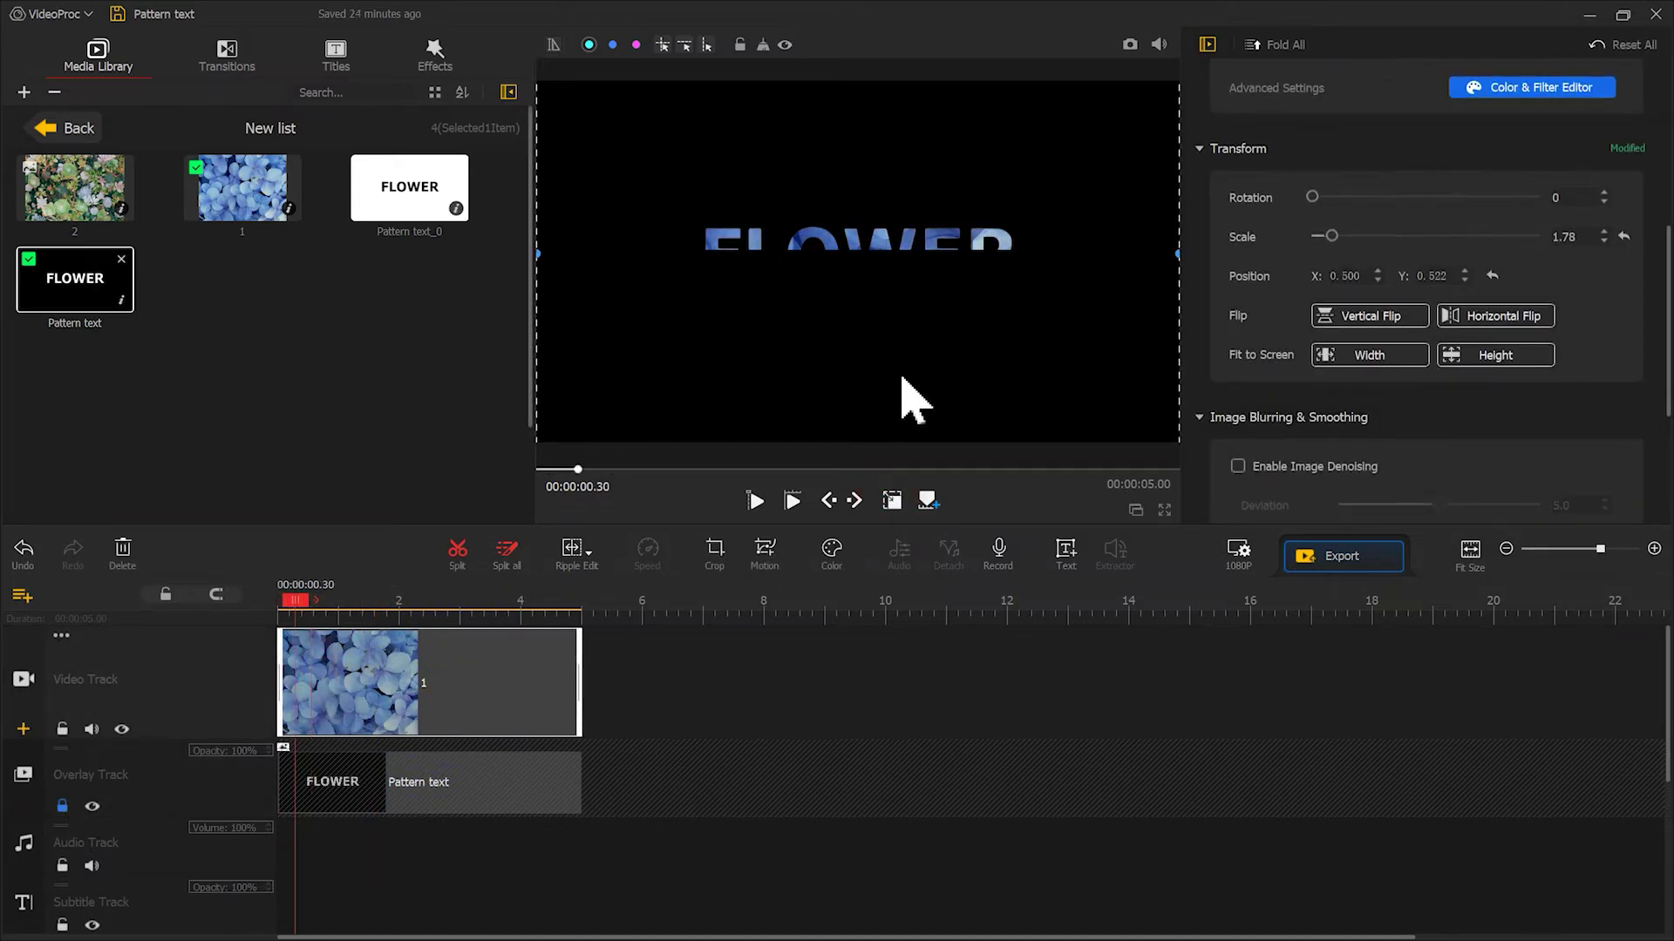
Play the animation from the start, then open the Pattern text overlay's motion editor
drag(309, 593, 278, 606)
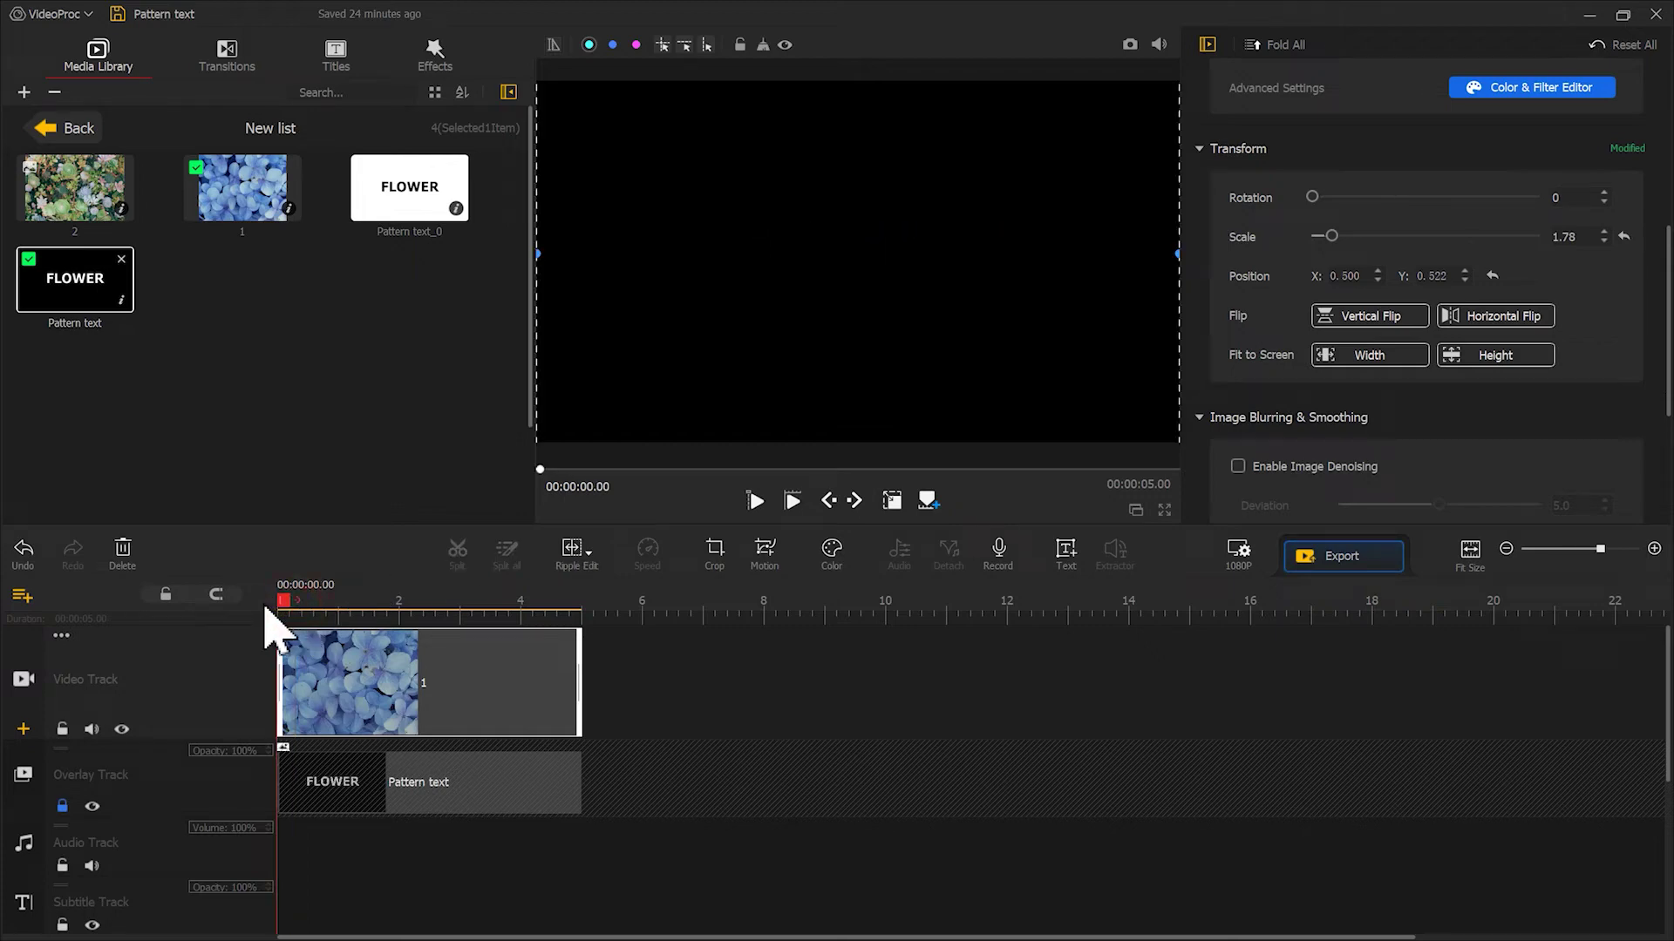
click(750, 501)
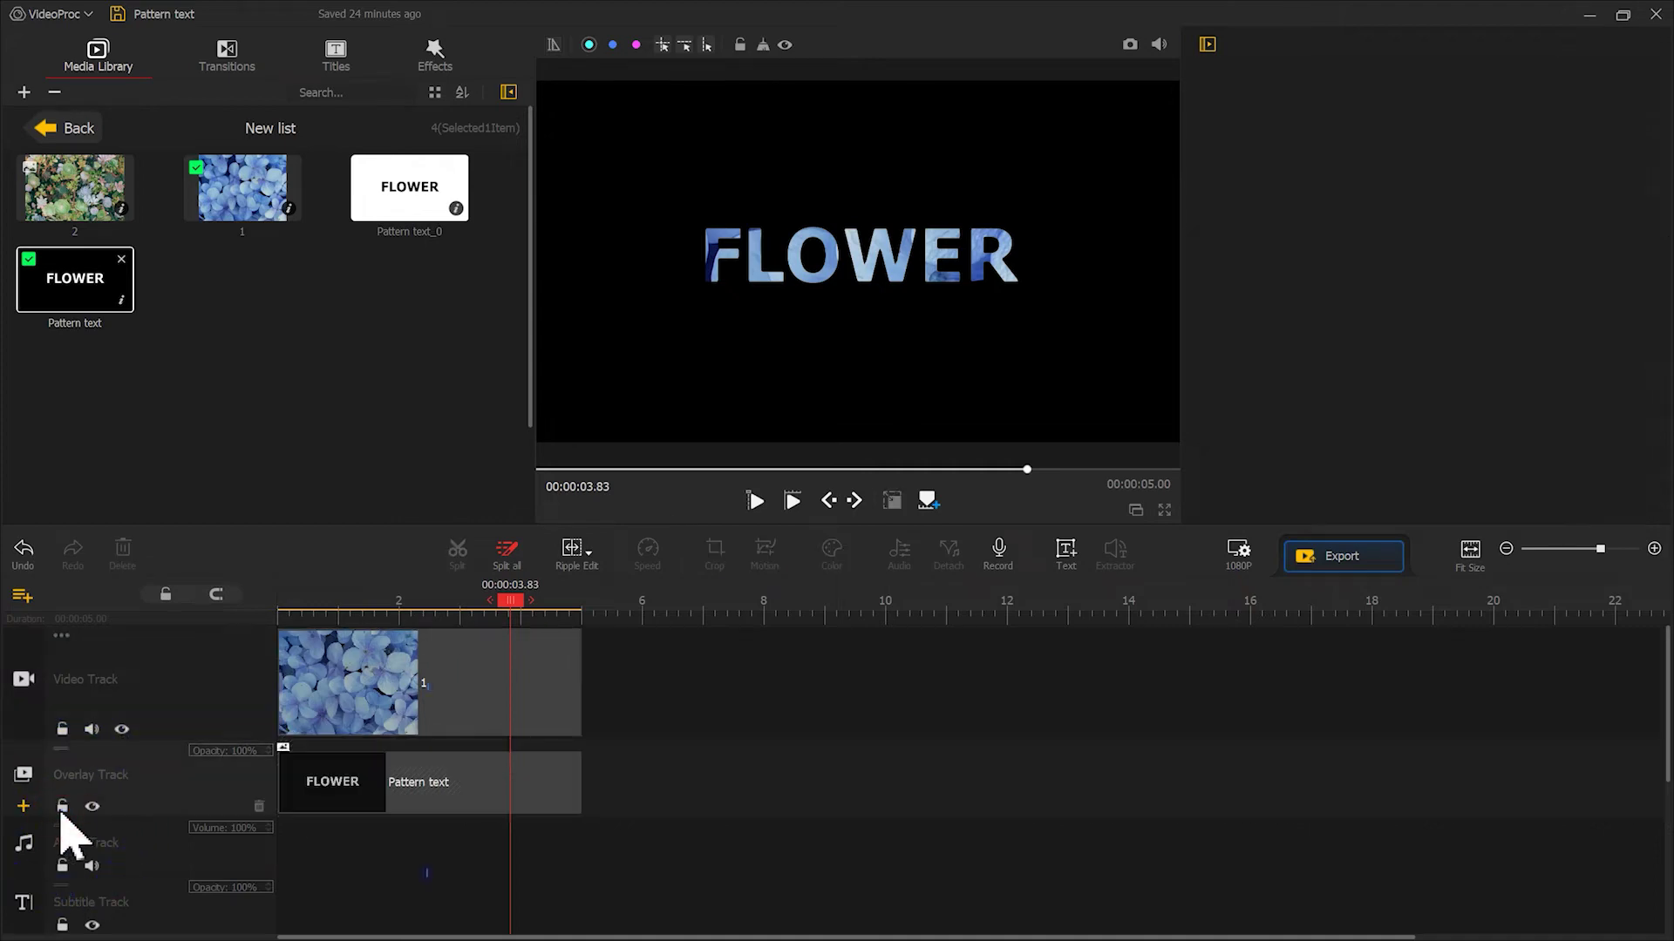
click(377, 789)
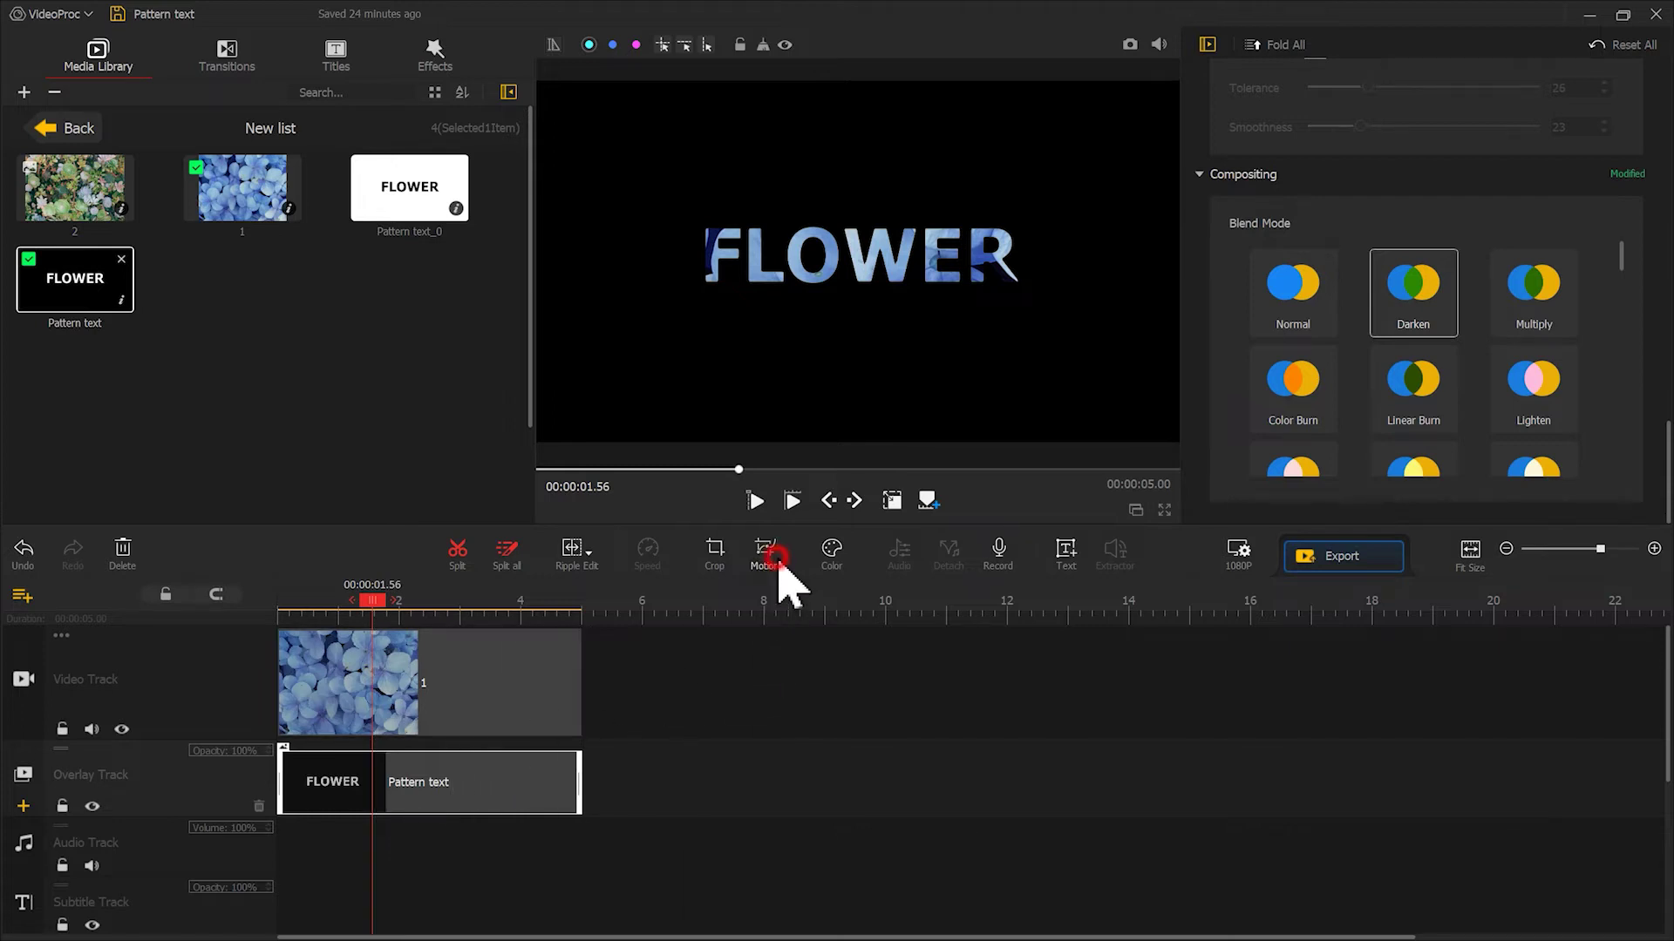
click(768, 554)
Add FLOWER text keyframes at 0 and 2 seconds, with the framing box moved up and left
click(603, 542)
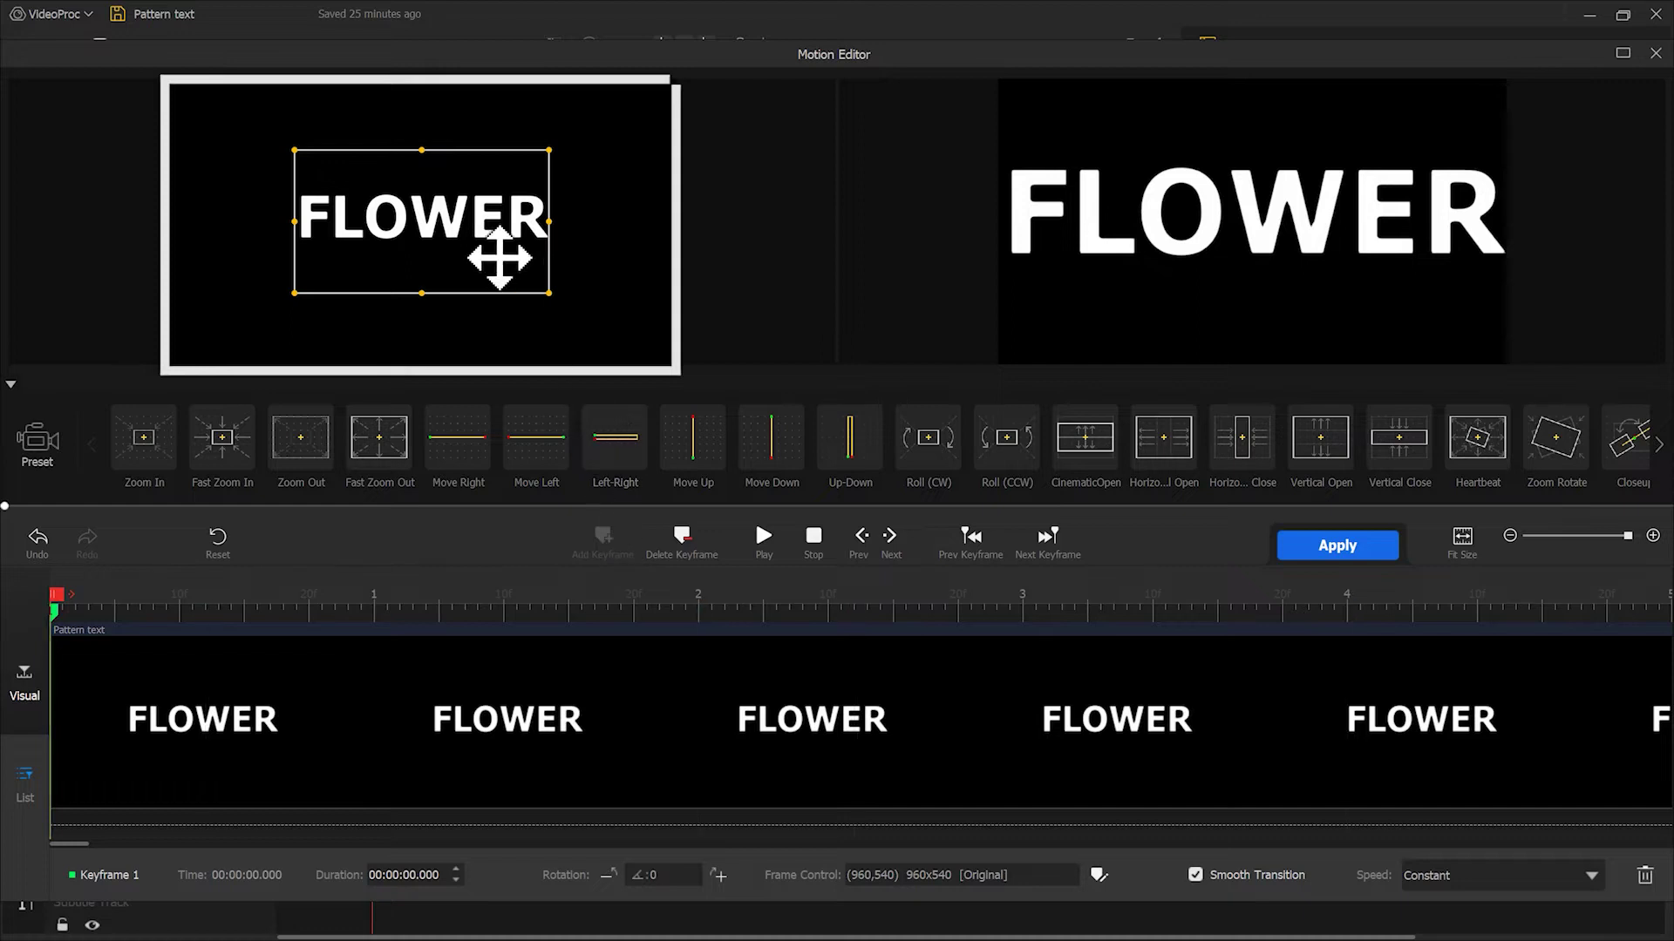
drag(497, 254, 578, 309)
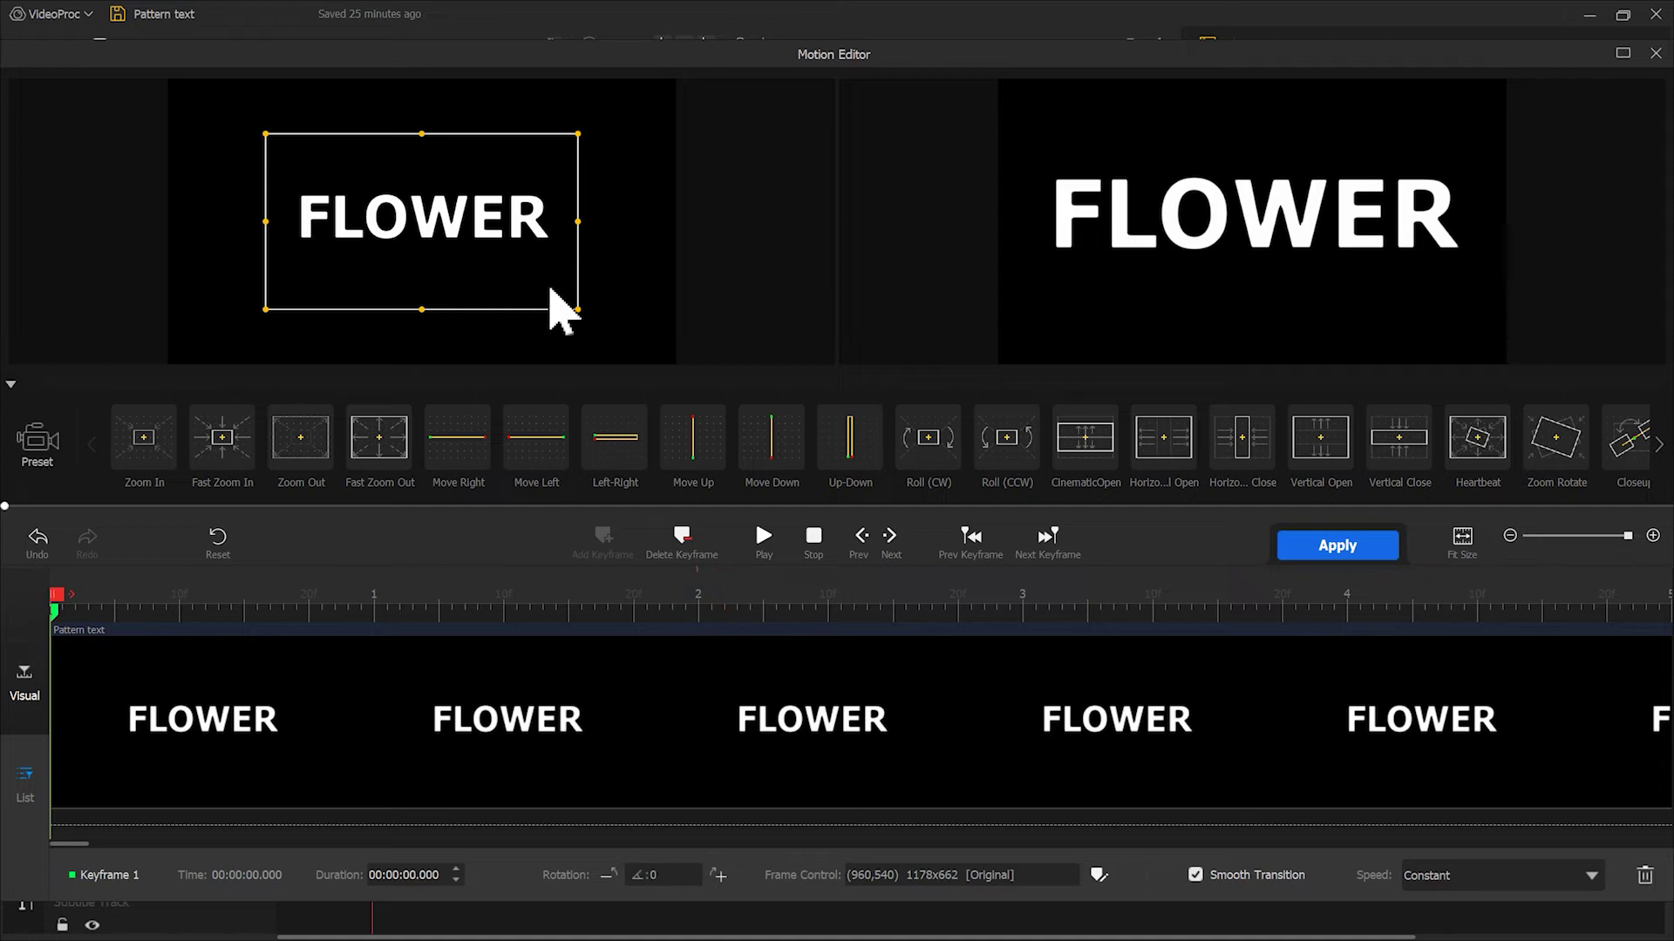
click(703, 611)
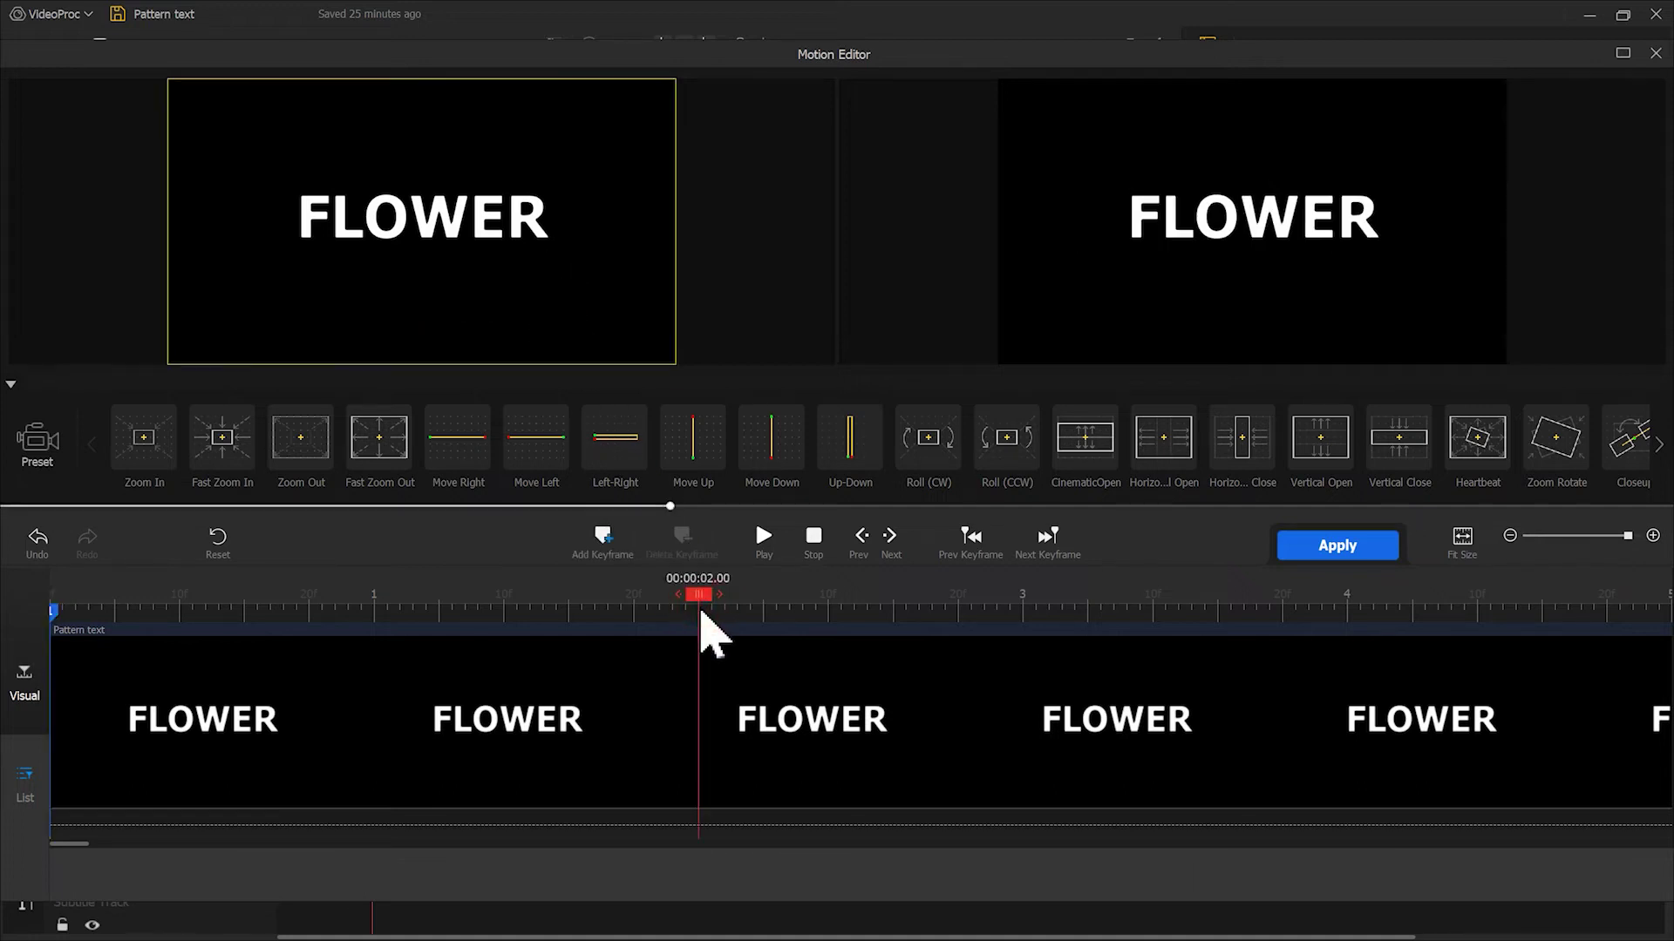
click(604, 539)
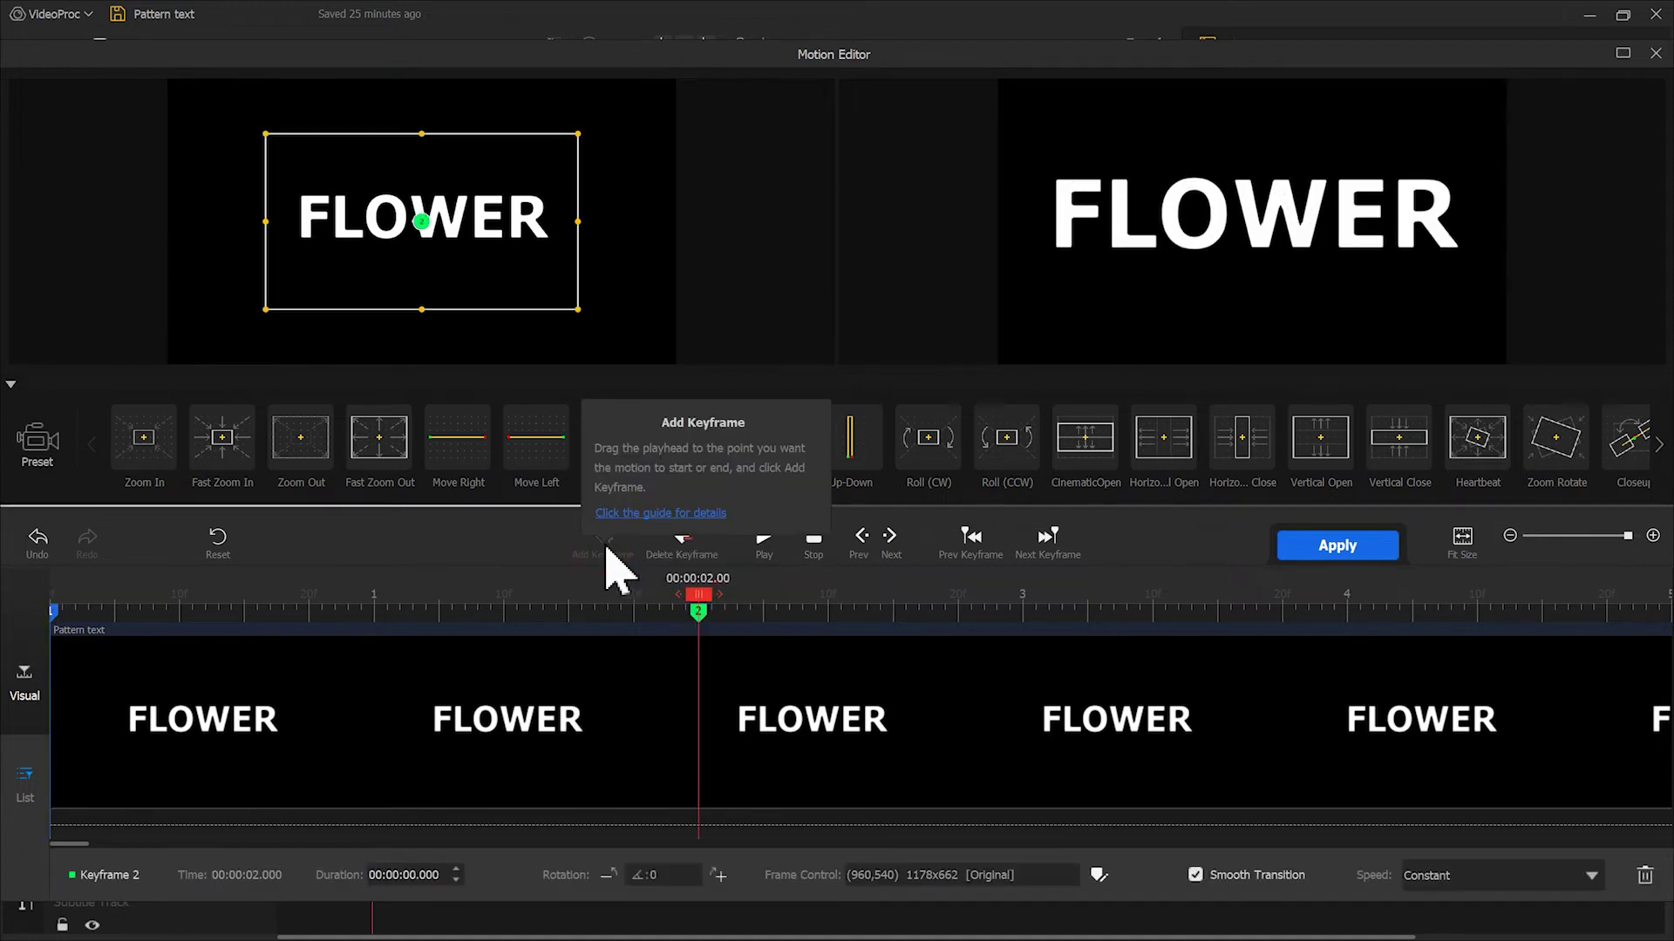
Add a 5-second keyframe framed at full 1920x1080 with Speed Up easing, and apply
drag(704, 602, 1667, 602)
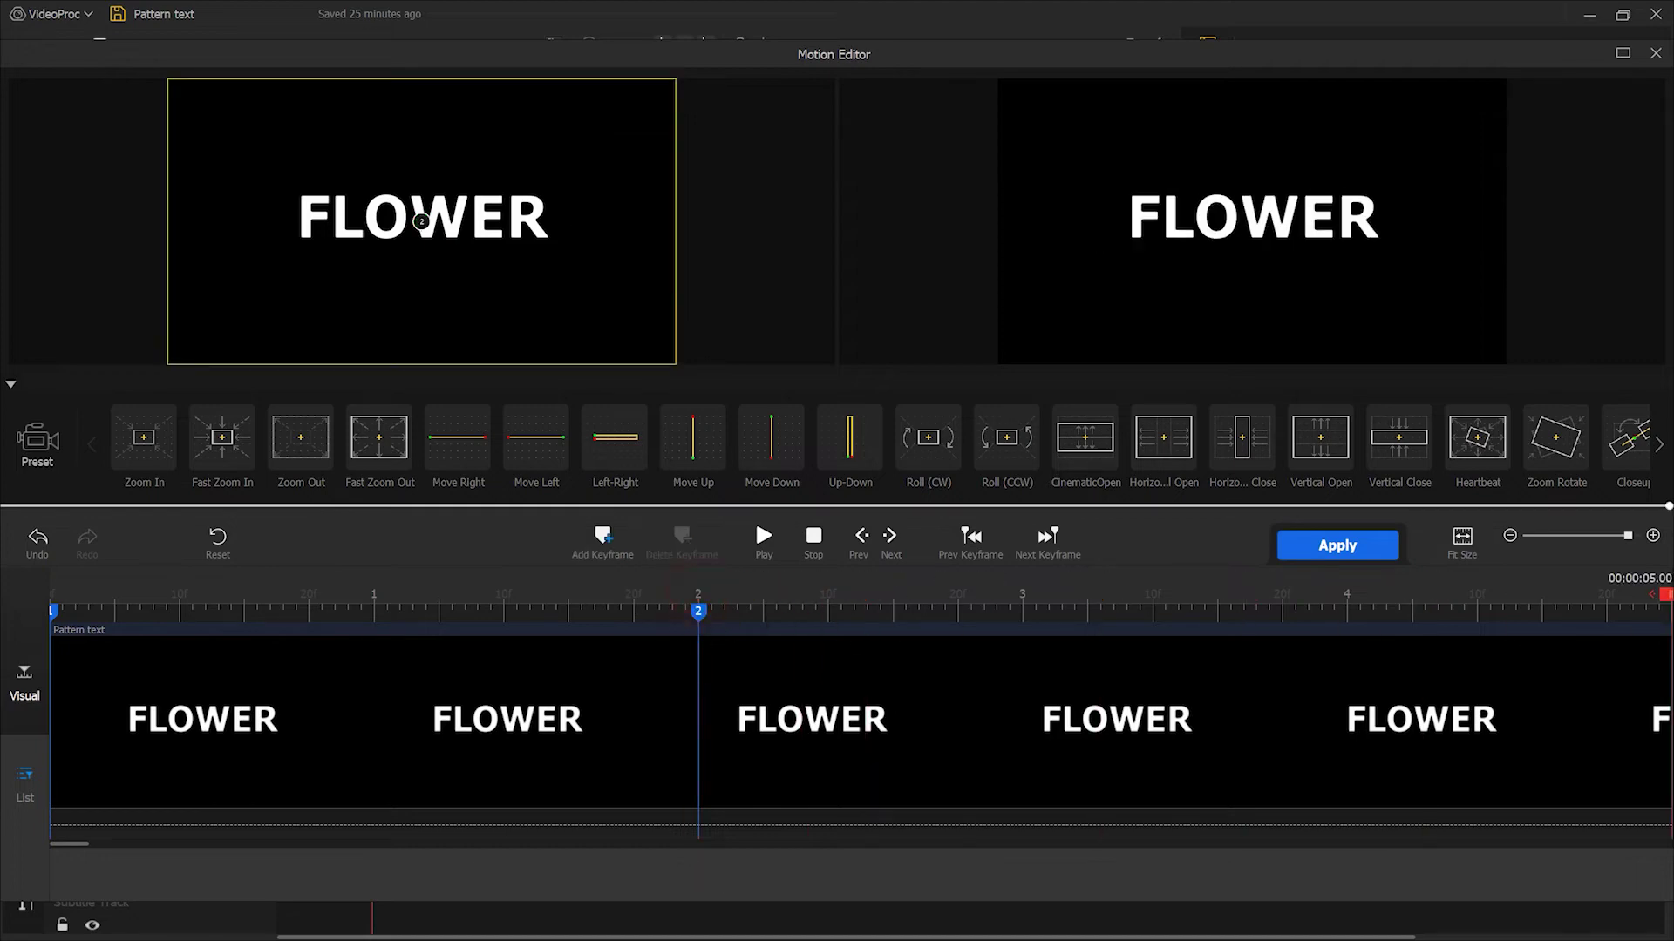
click(600, 558)
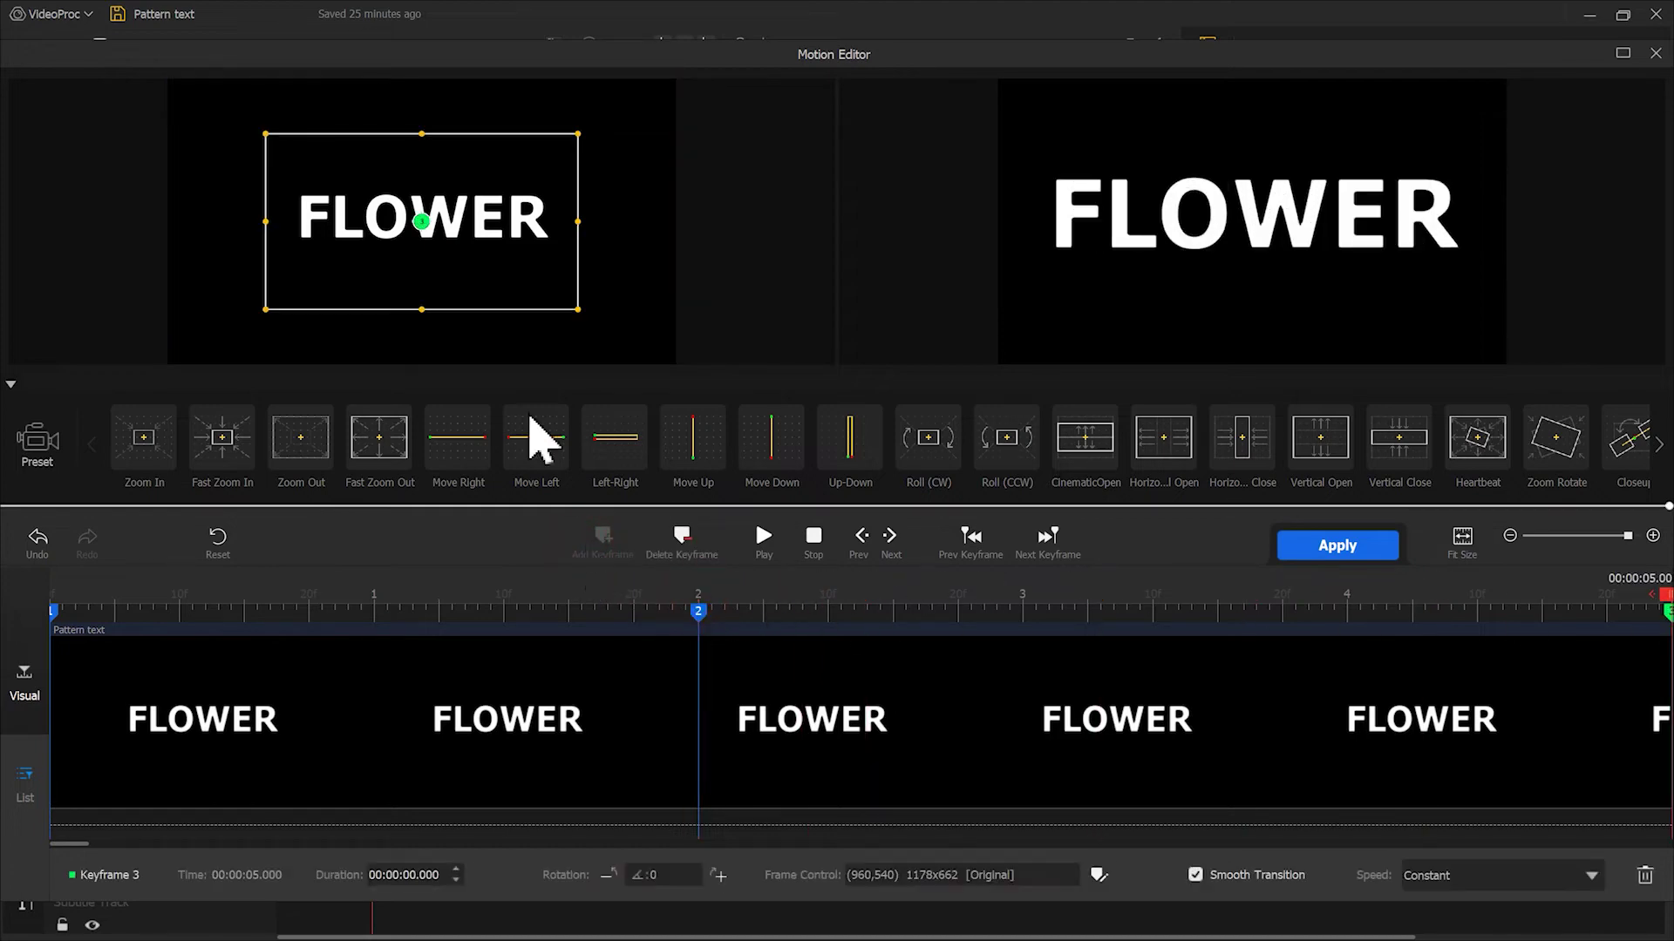
drag(480, 278, 386, 225)
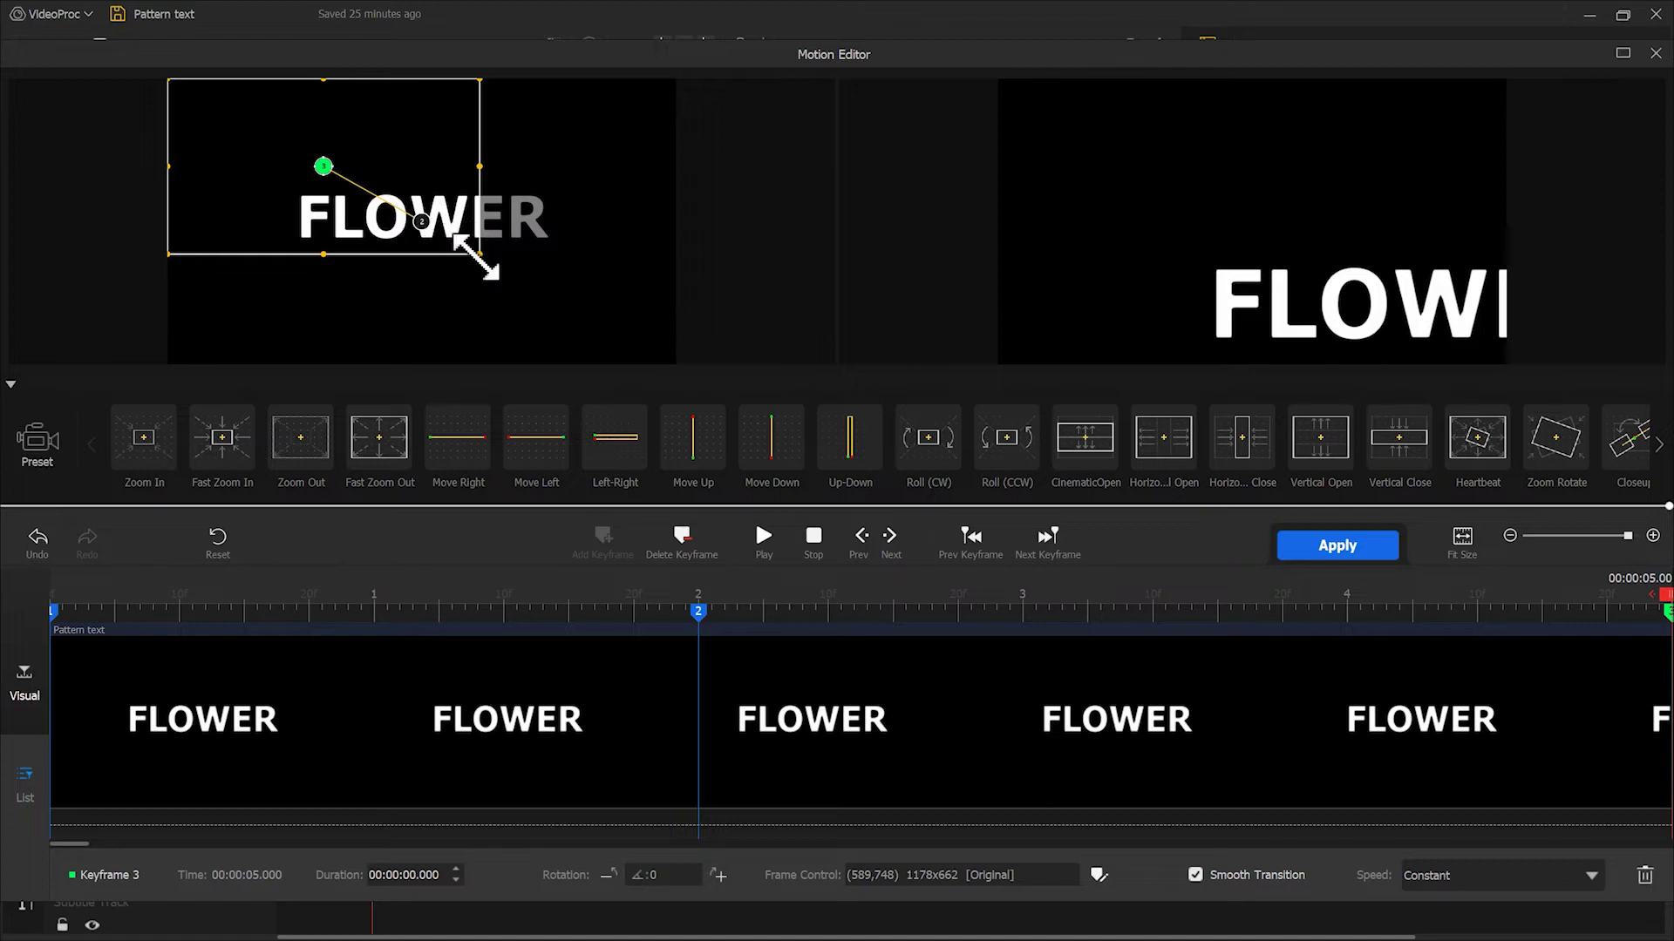
drag(478, 258, 662, 346)
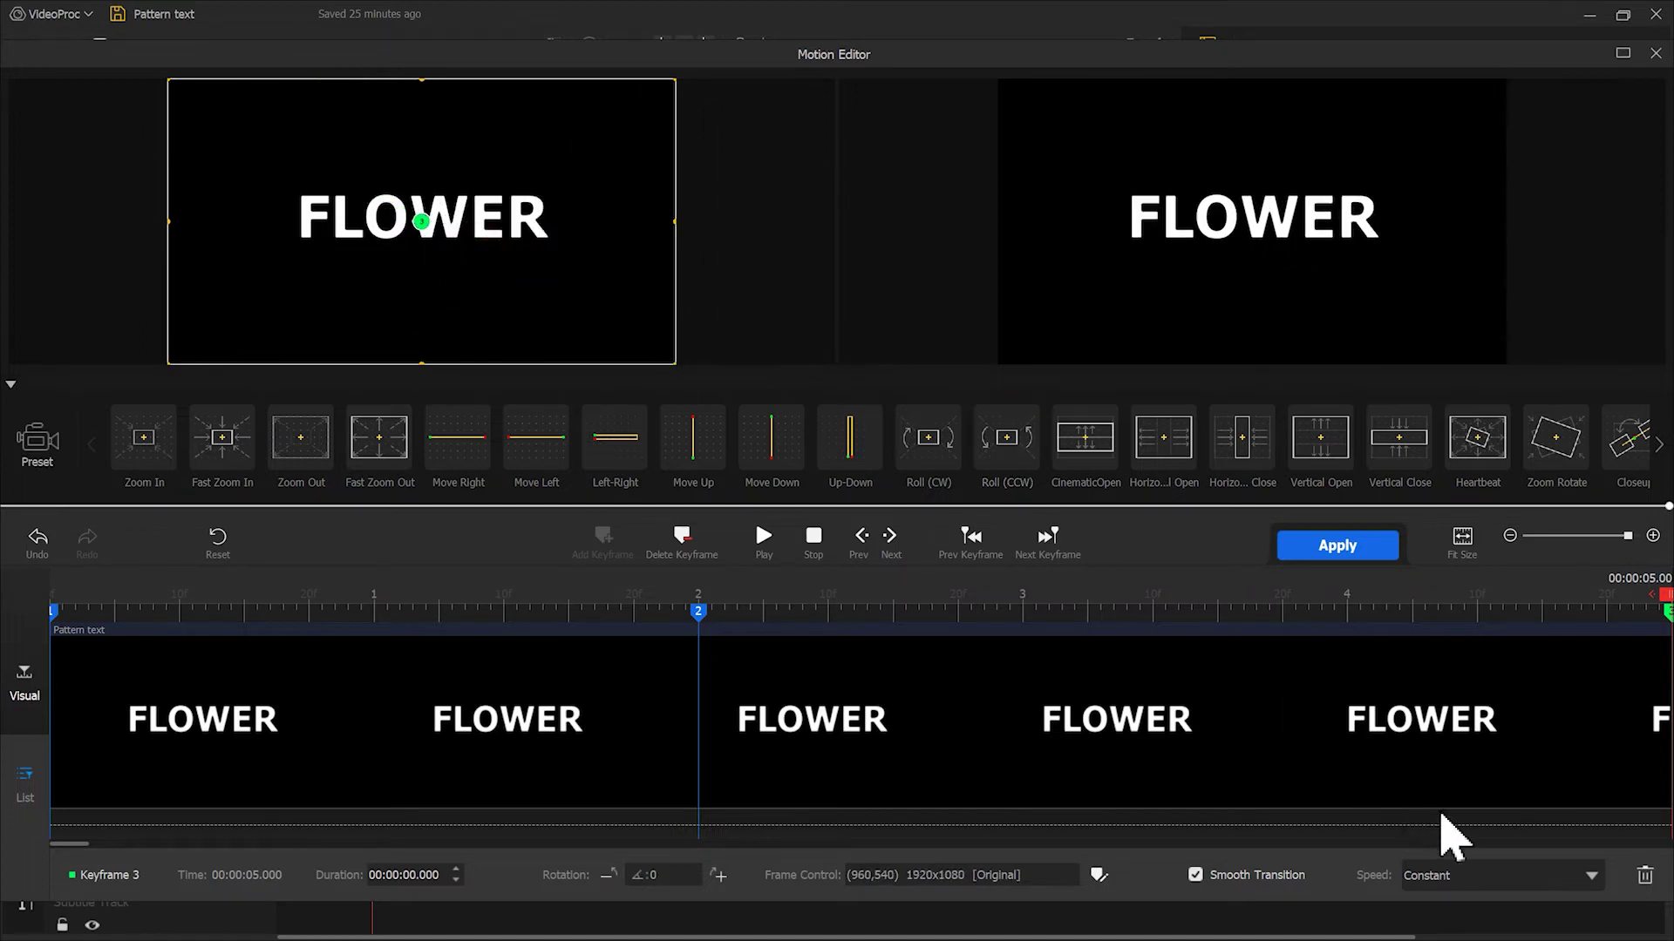
click(1546, 882)
click(1434, 686)
click(1316, 547)
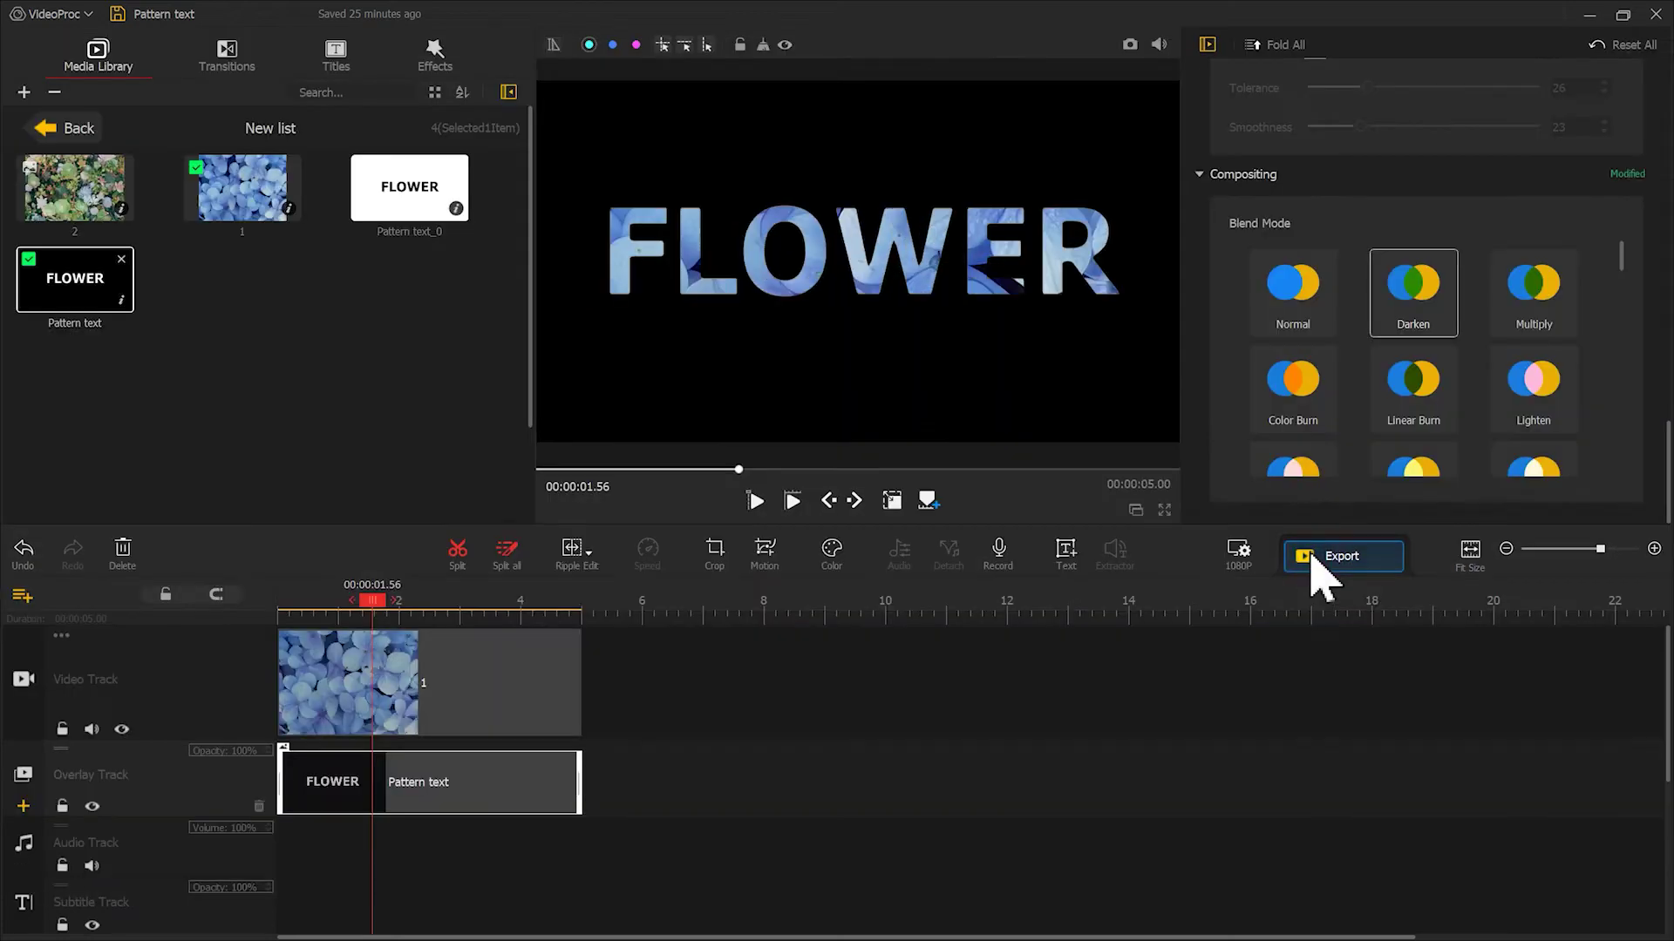
Play back the animated FLOWER text in the preview
click(792, 500)
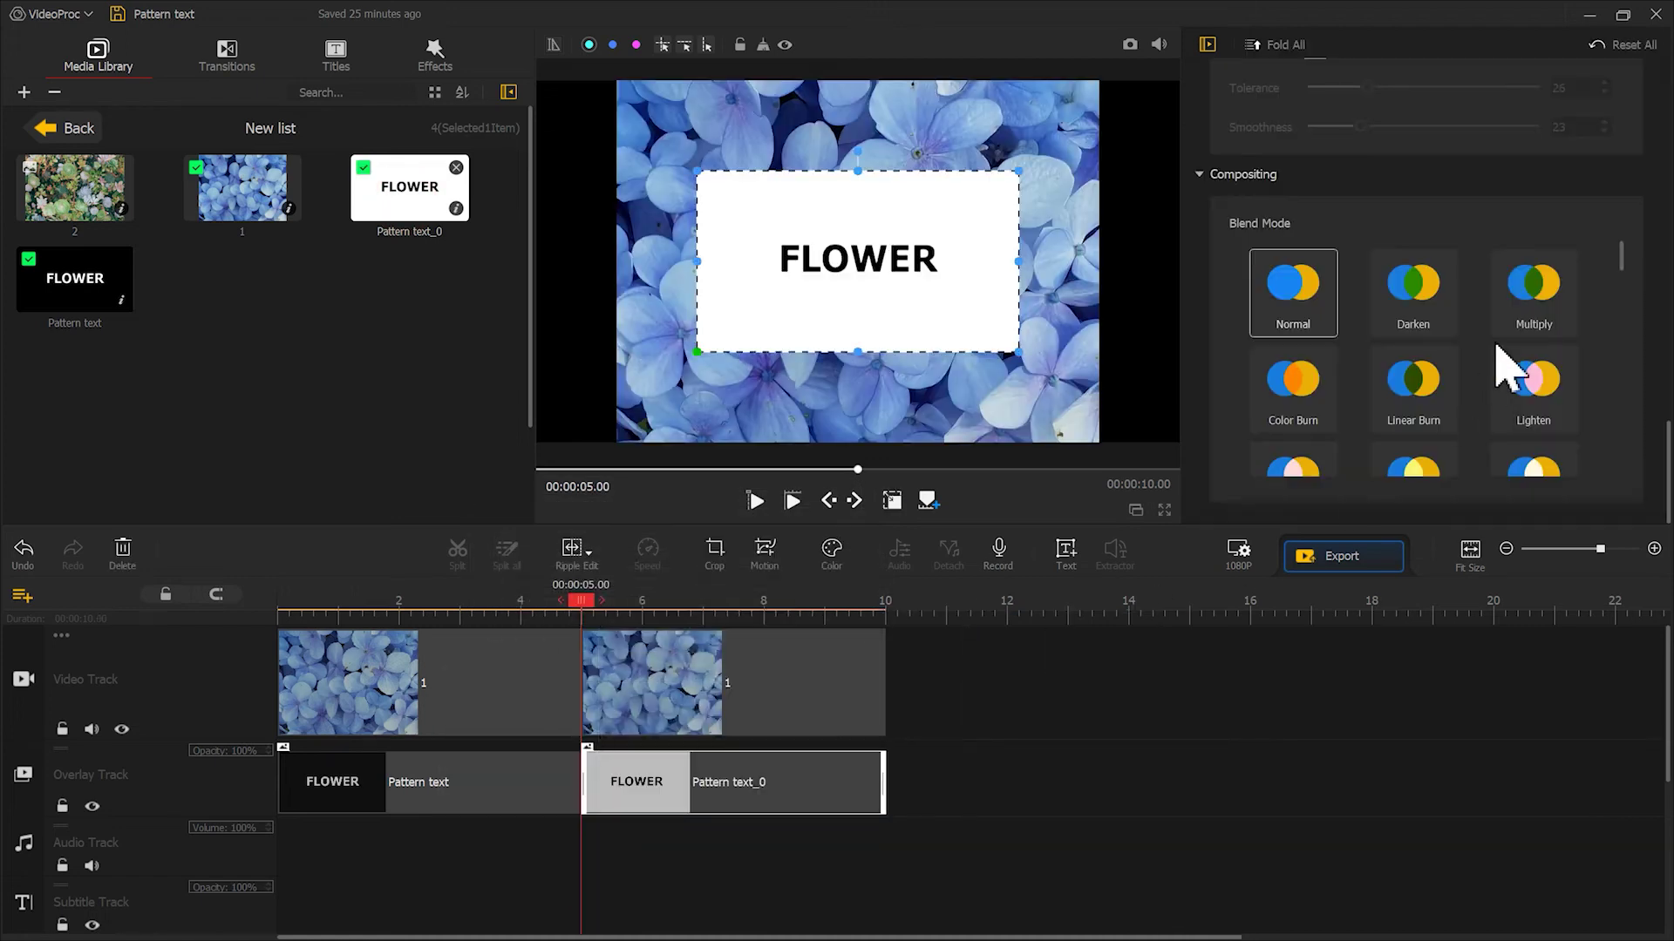
Fit the white FLOWER overlay to the frame width and blend it with Lighten
scroll(1600, 224, up, 10)
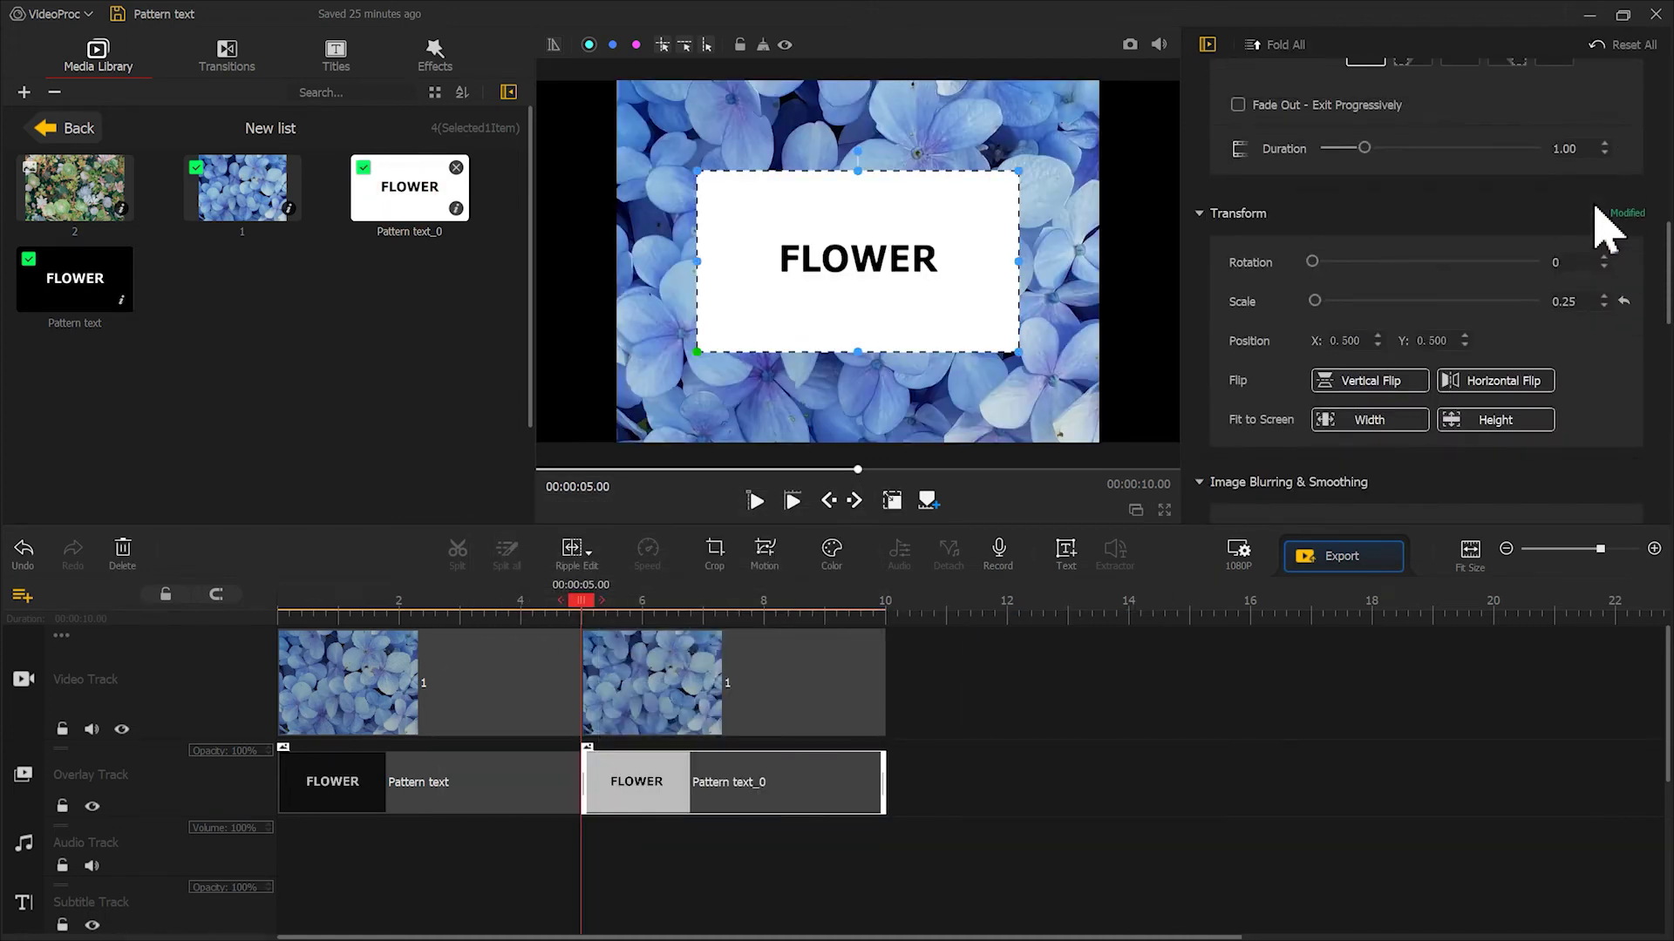
click(1400, 422)
scroll(1494, 348, down, 9)
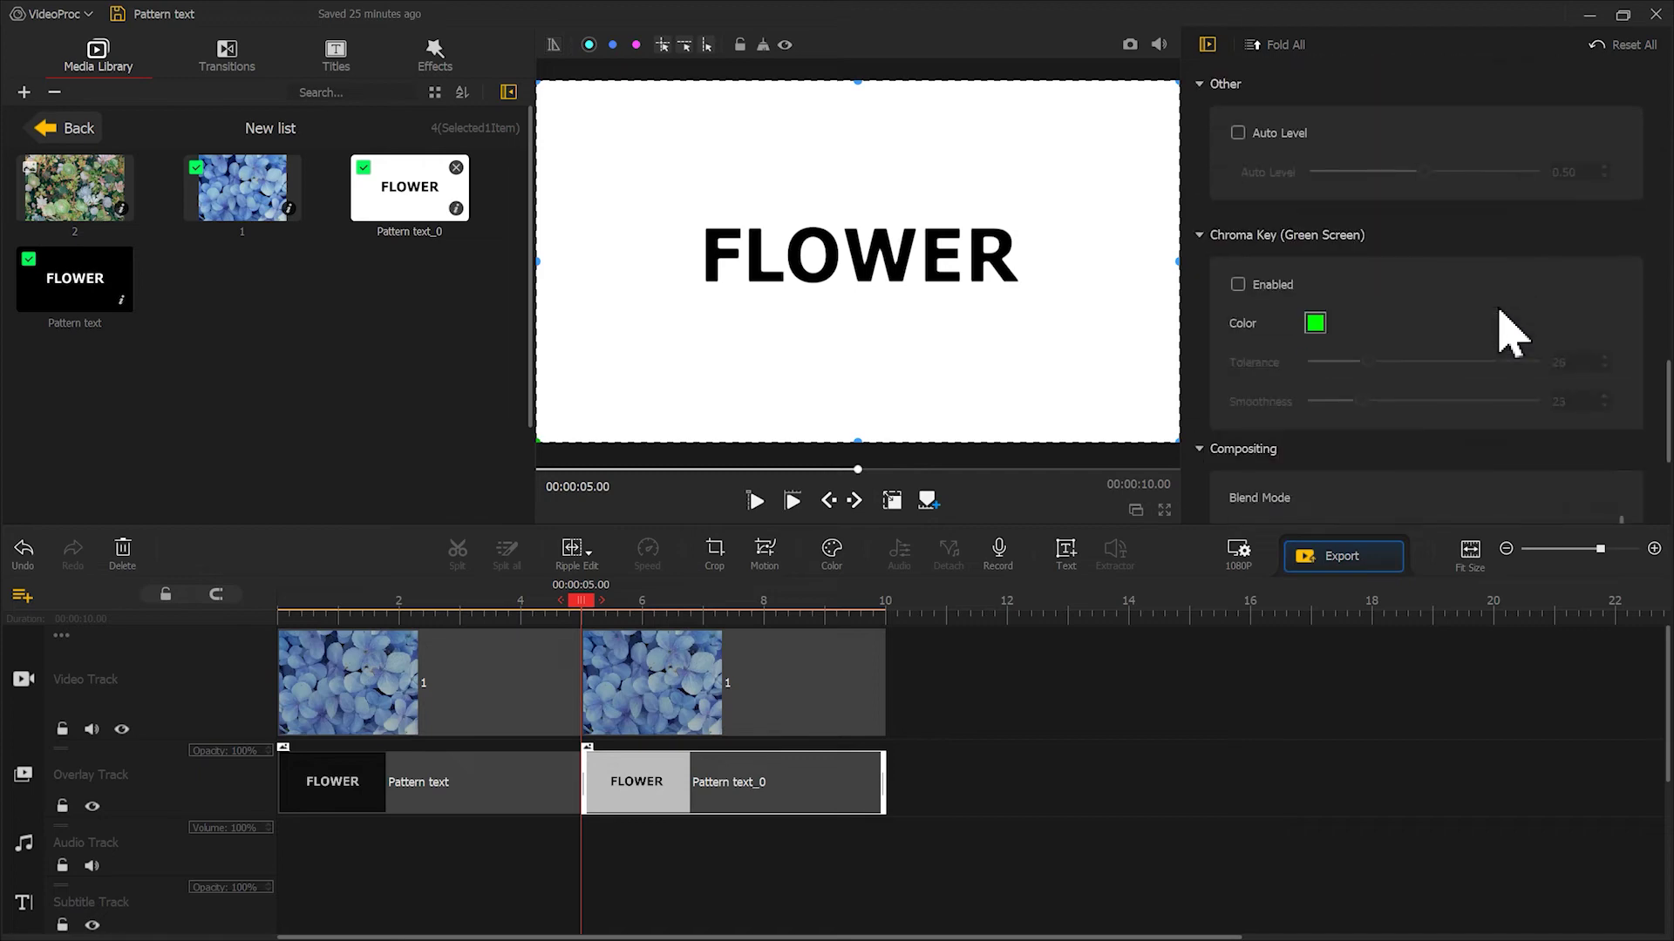
scroll(1500, 310, up, 1)
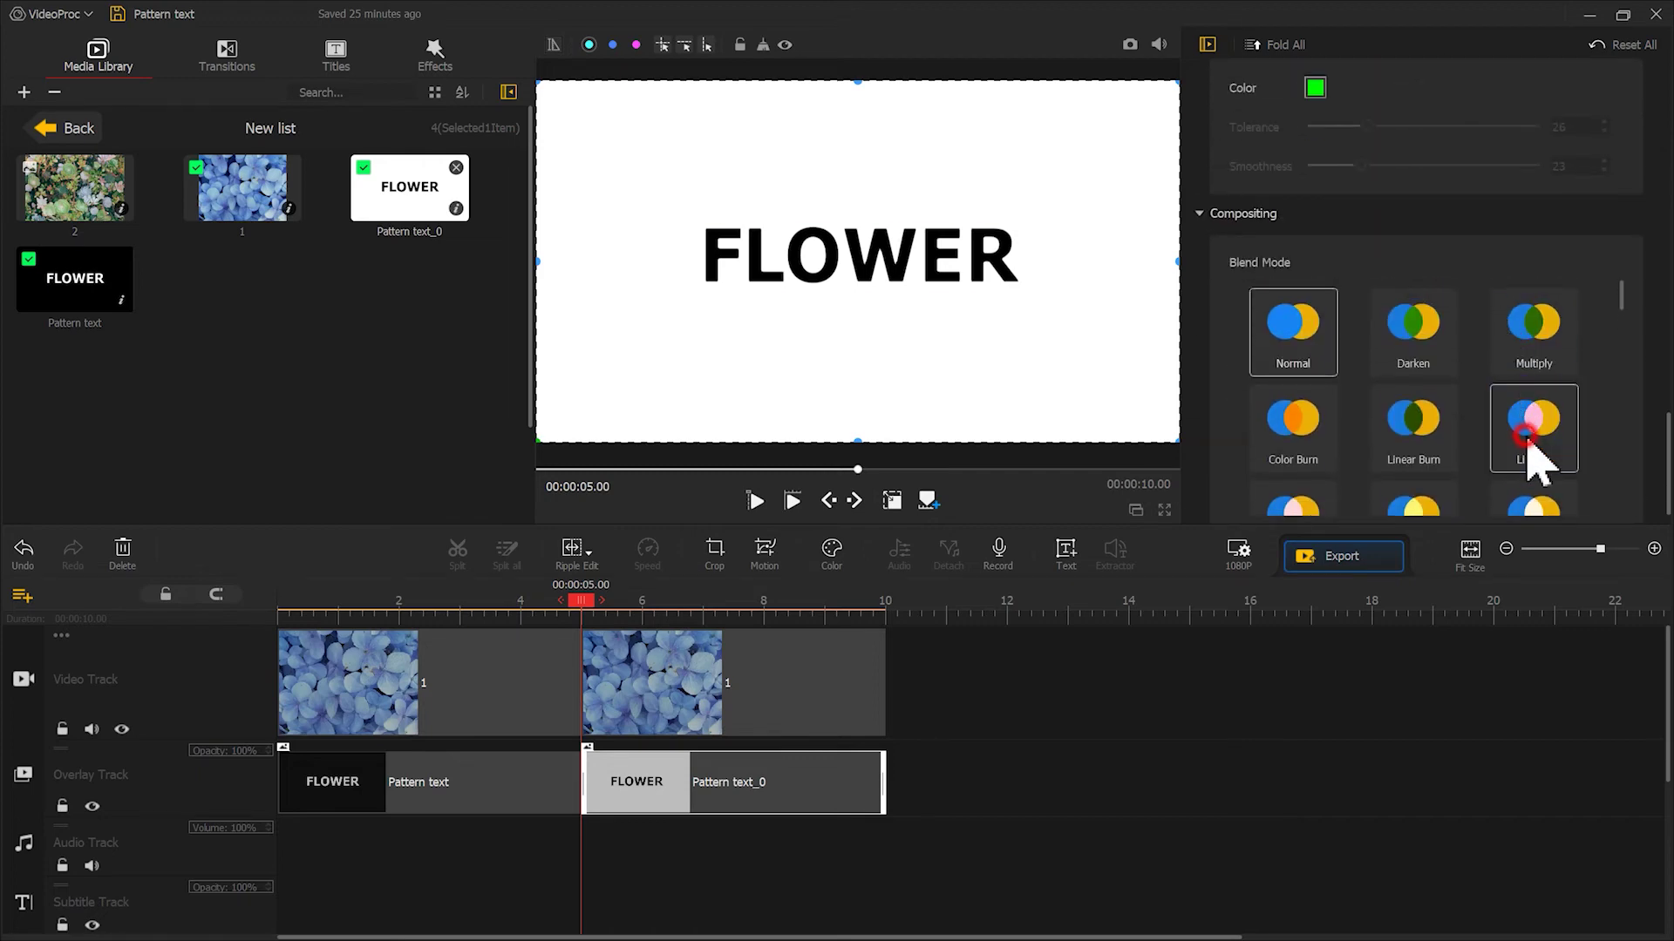
click(1527, 440)
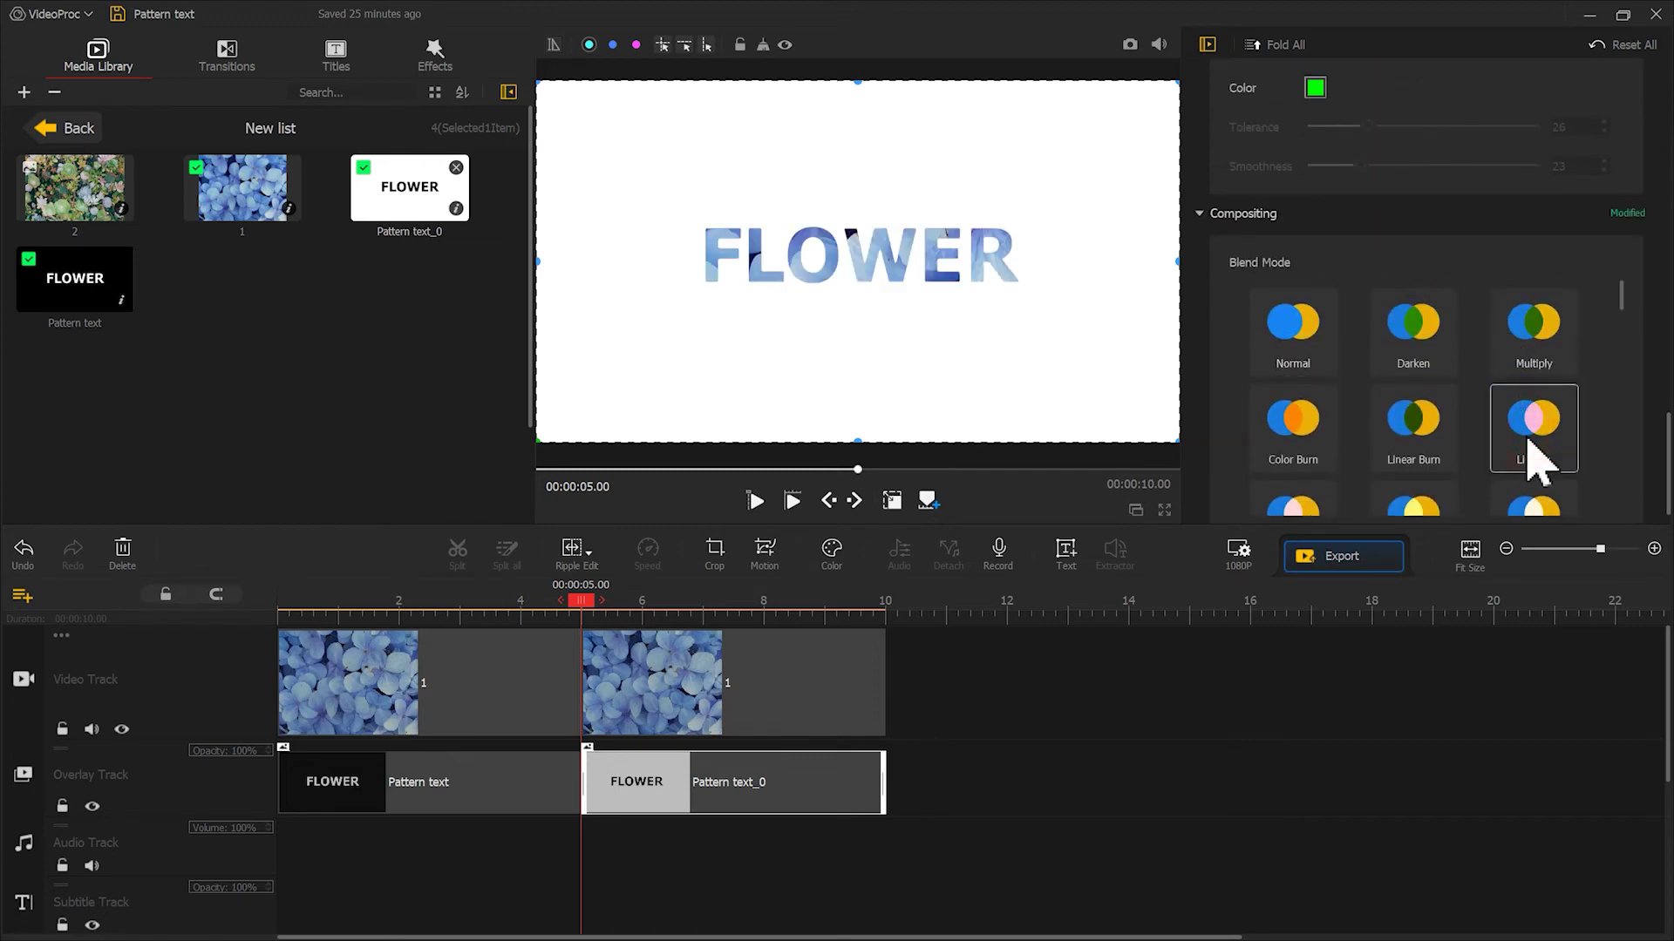
Overlay Pattern text_0 at 10–15 s with Darken and Pattern text at 15–20 s with Lighten
click(278, 167)
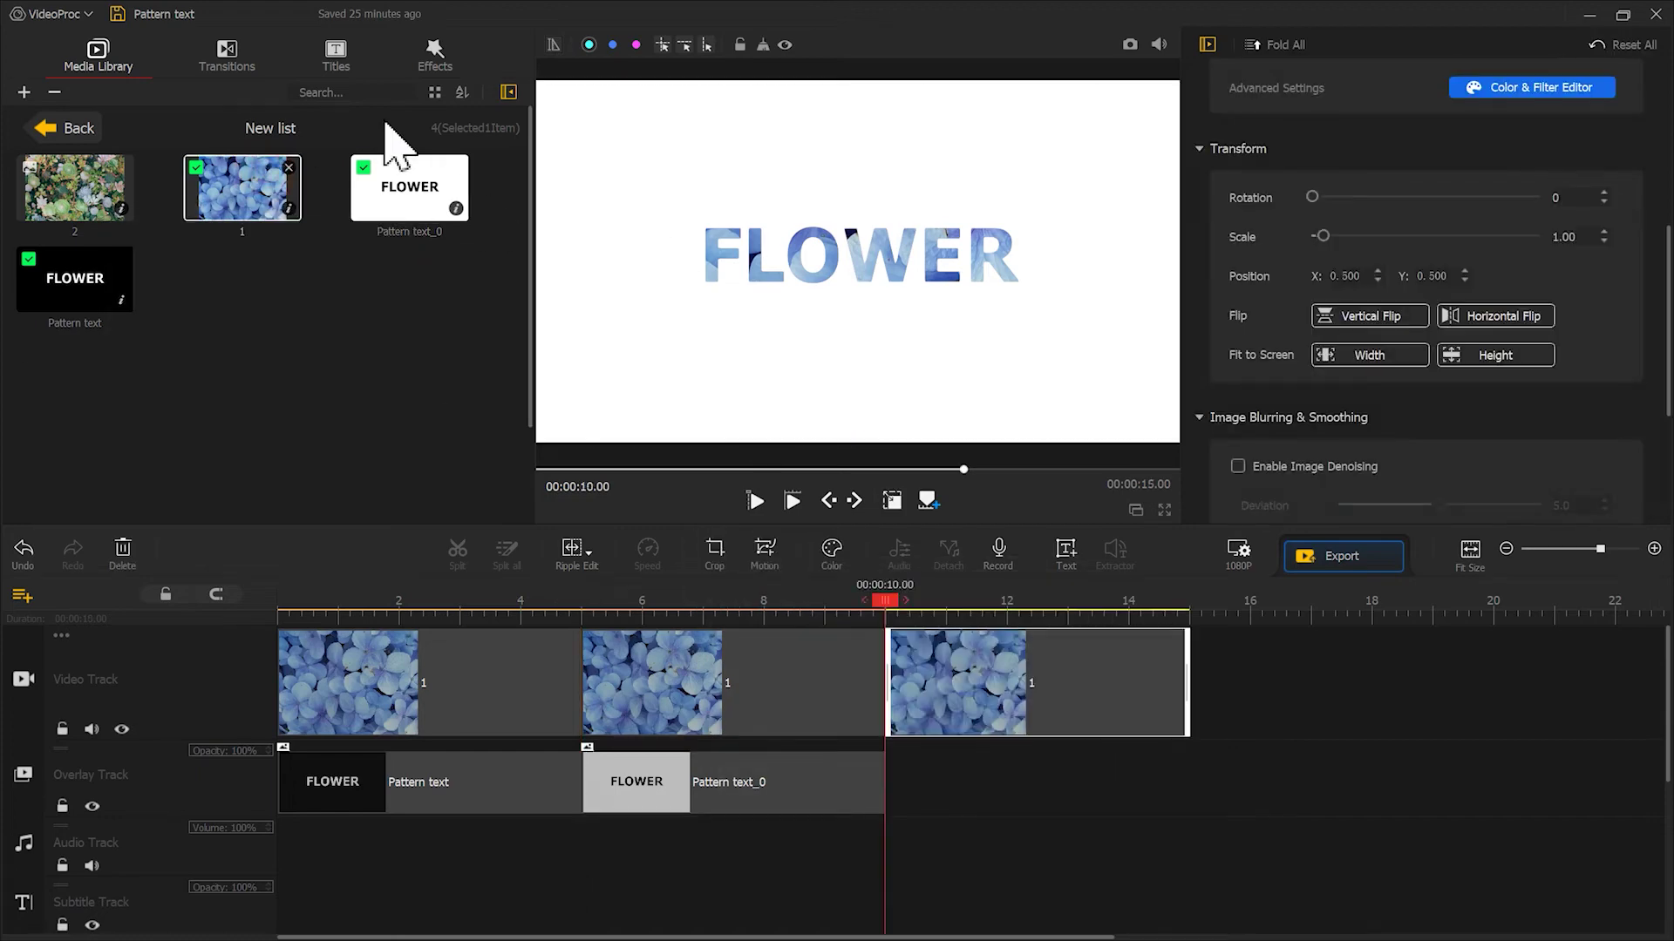
drag(410, 187, 923, 784)
scroll(1605, 268, down, 1)
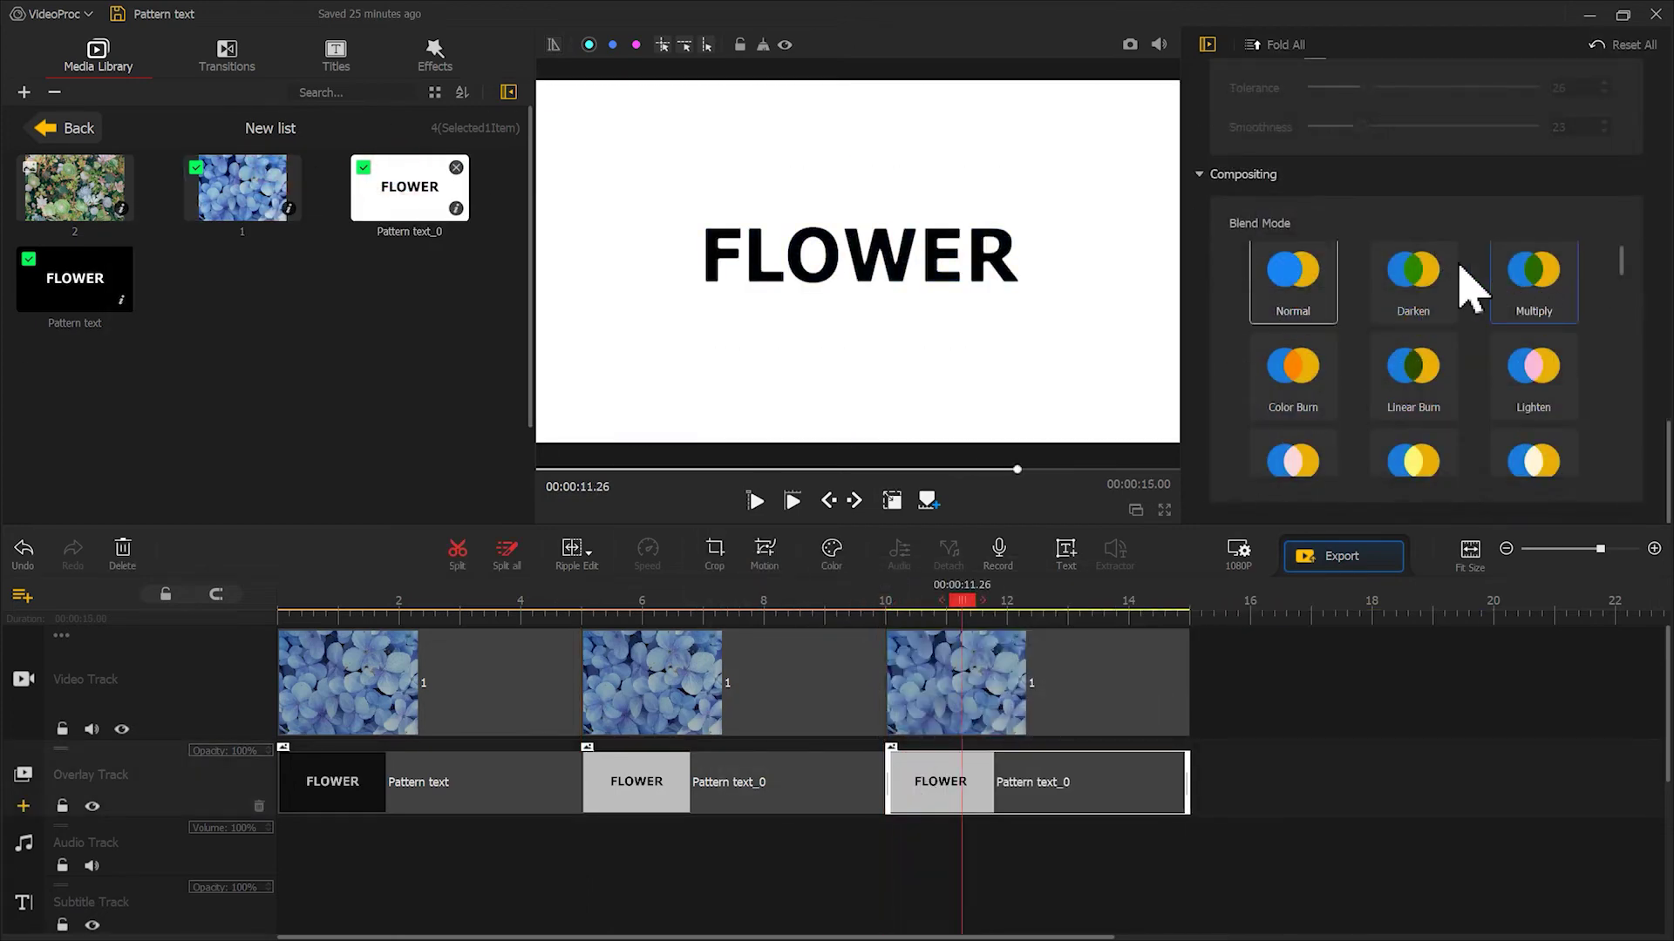
click(1421, 297)
drag(75, 279, 1207, 784)
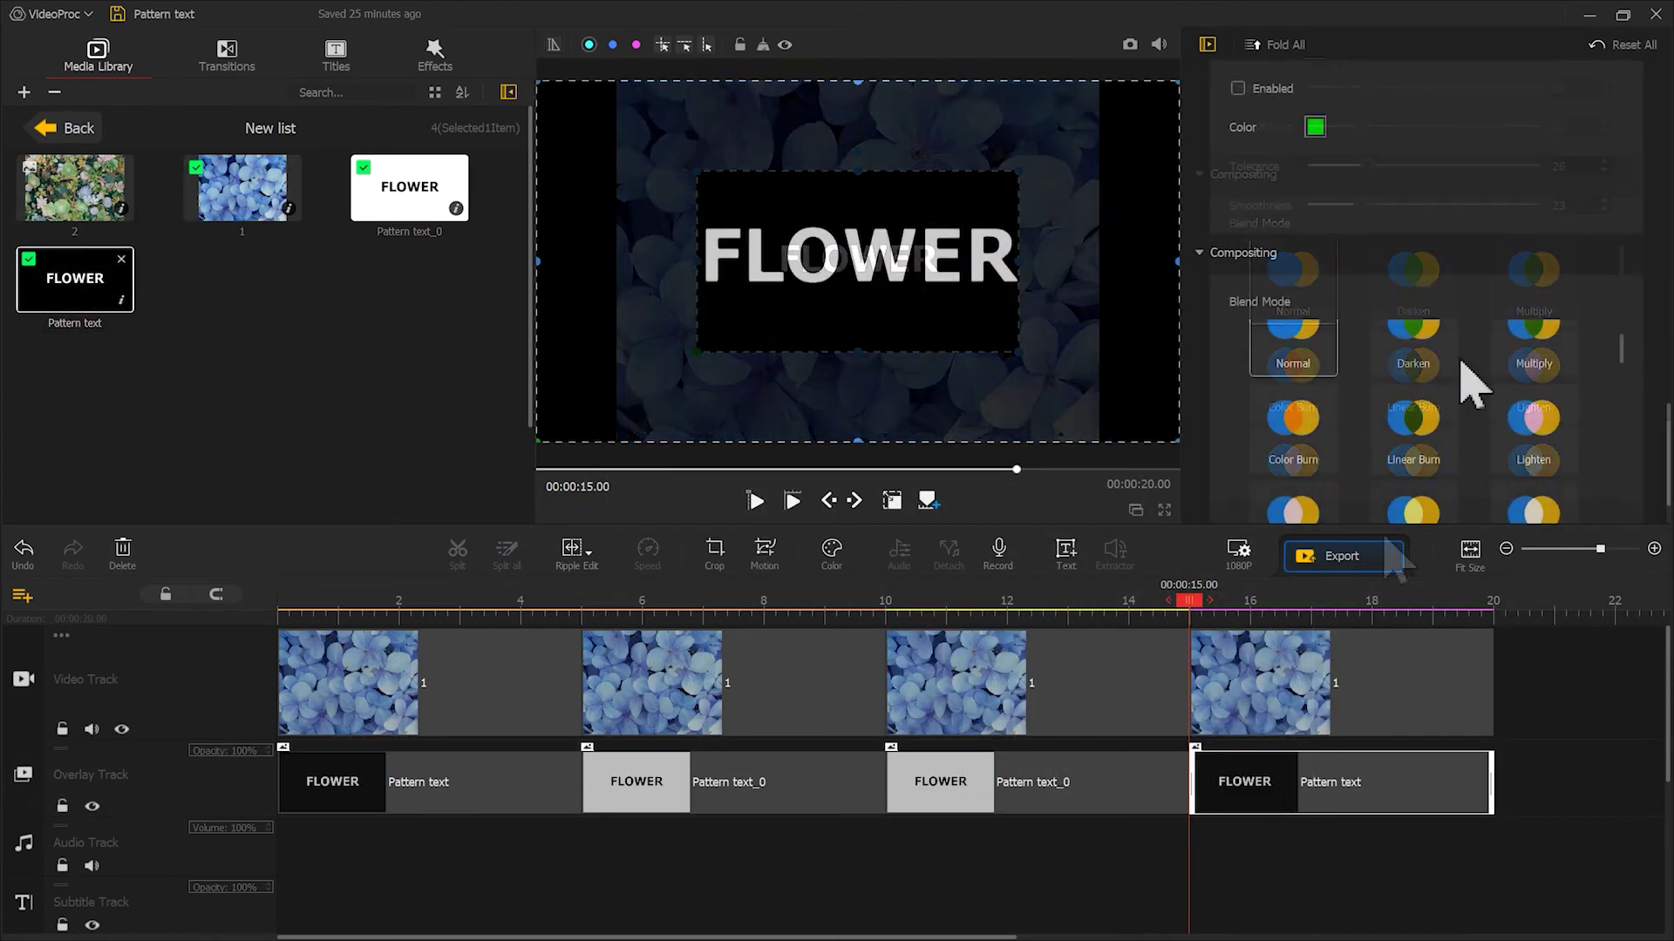
click(1540, 427)
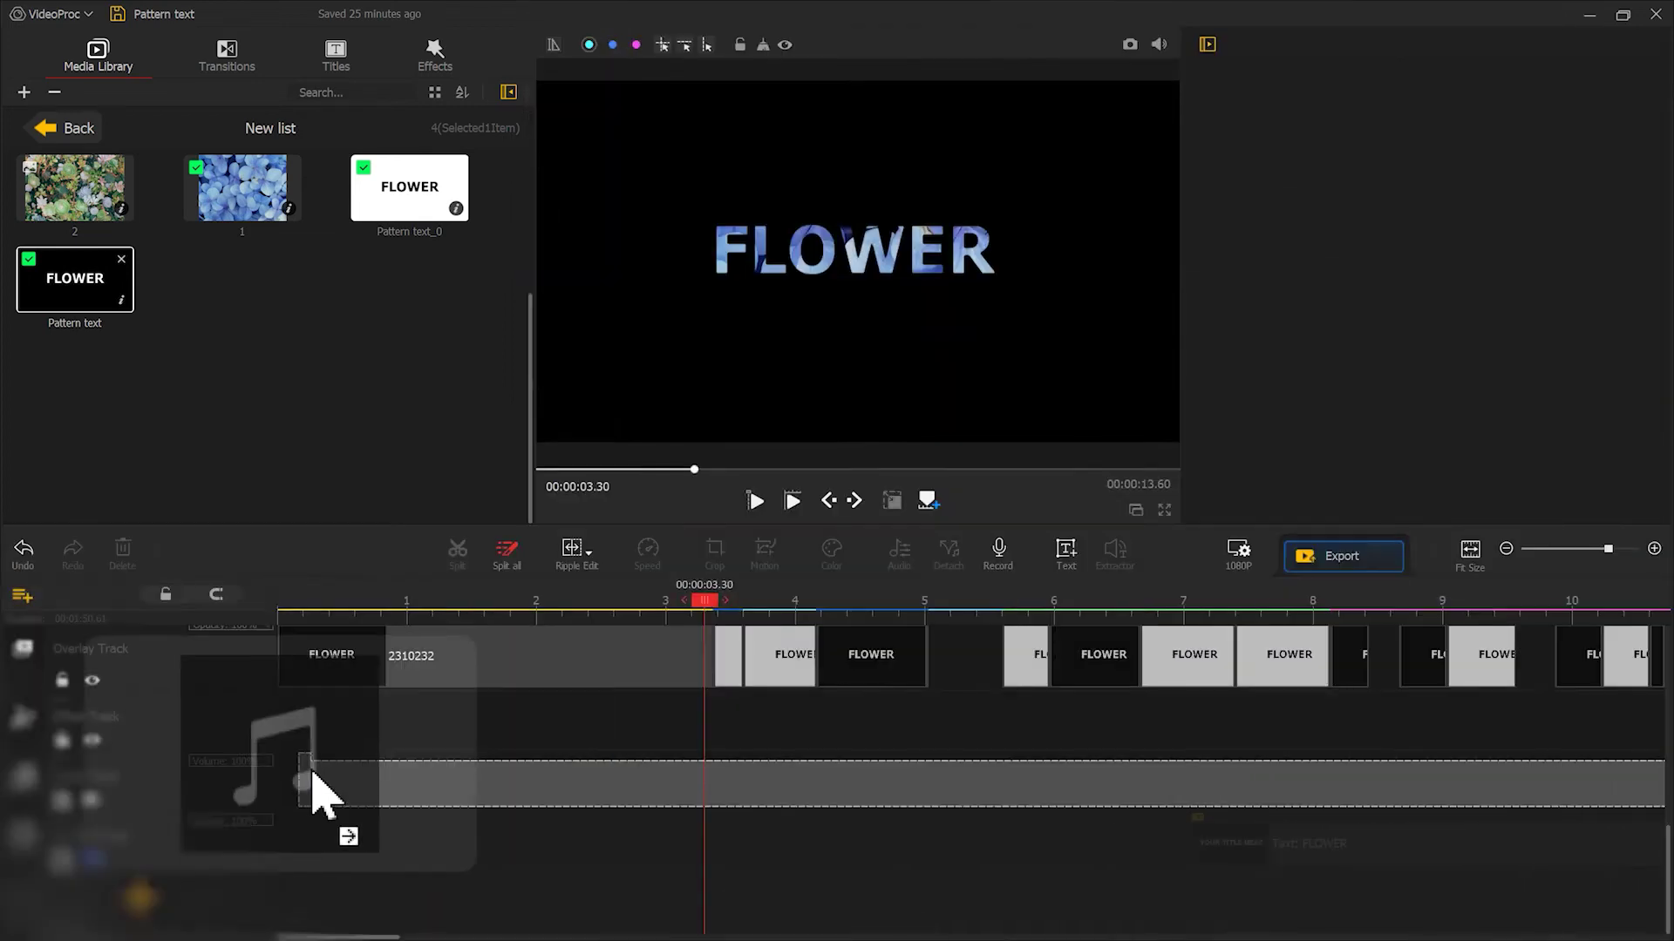
Add the music file to the audio track and trim it to 1:49.04
drag(307, 776, 288, 790)
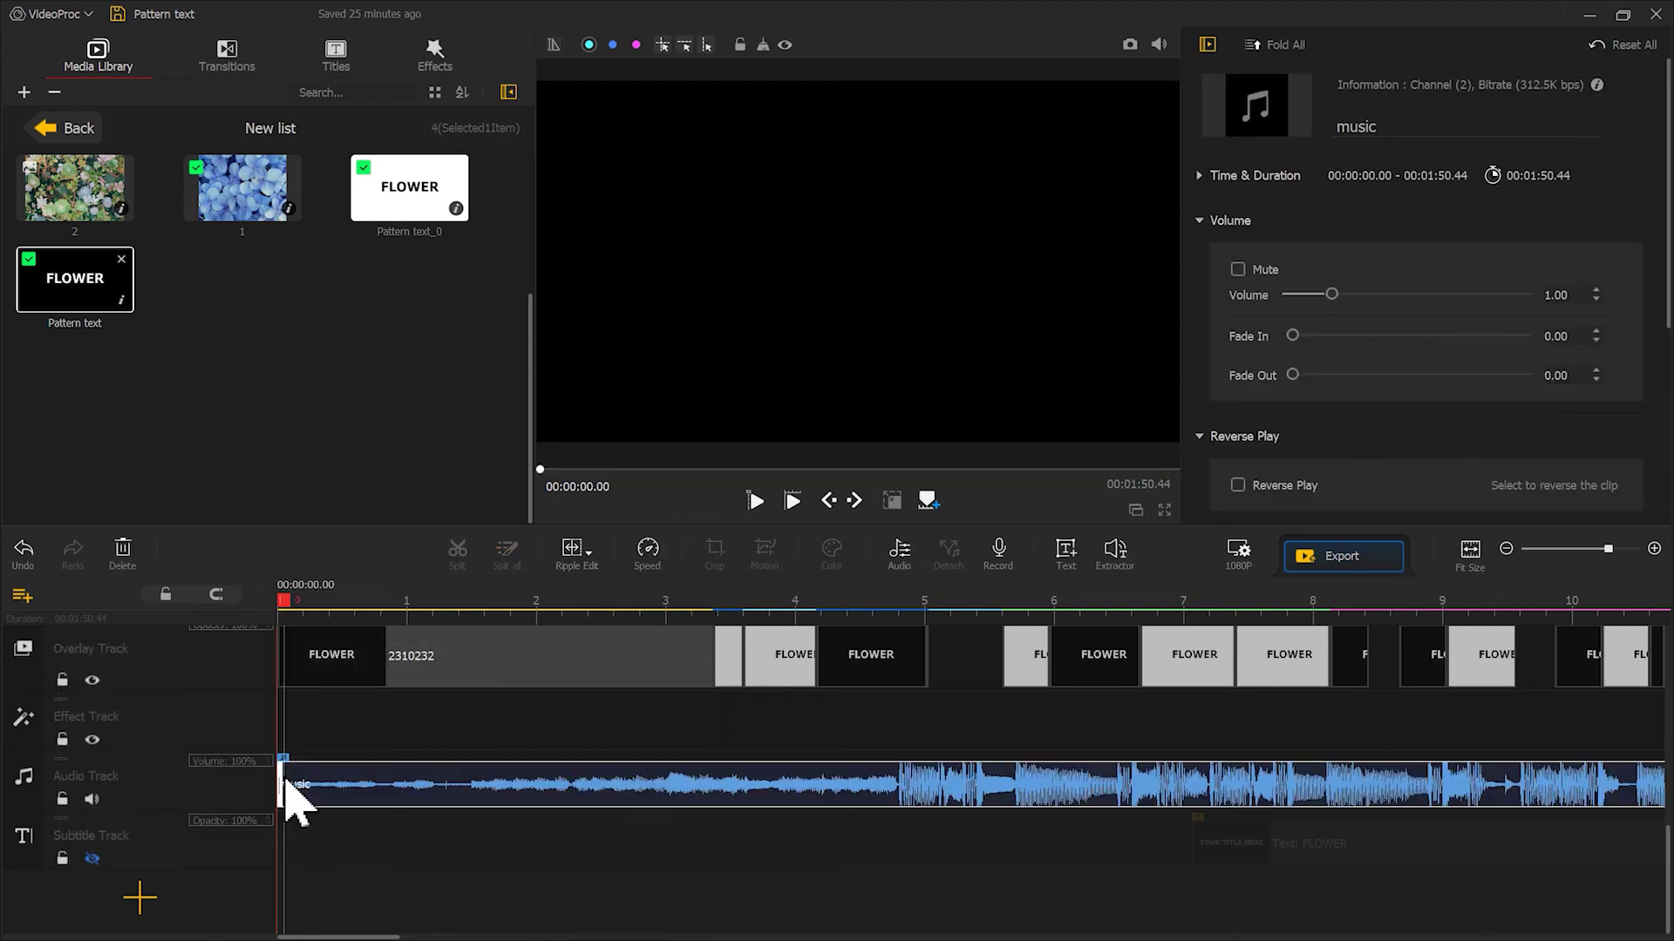
scroll(558, 782, up, 3)
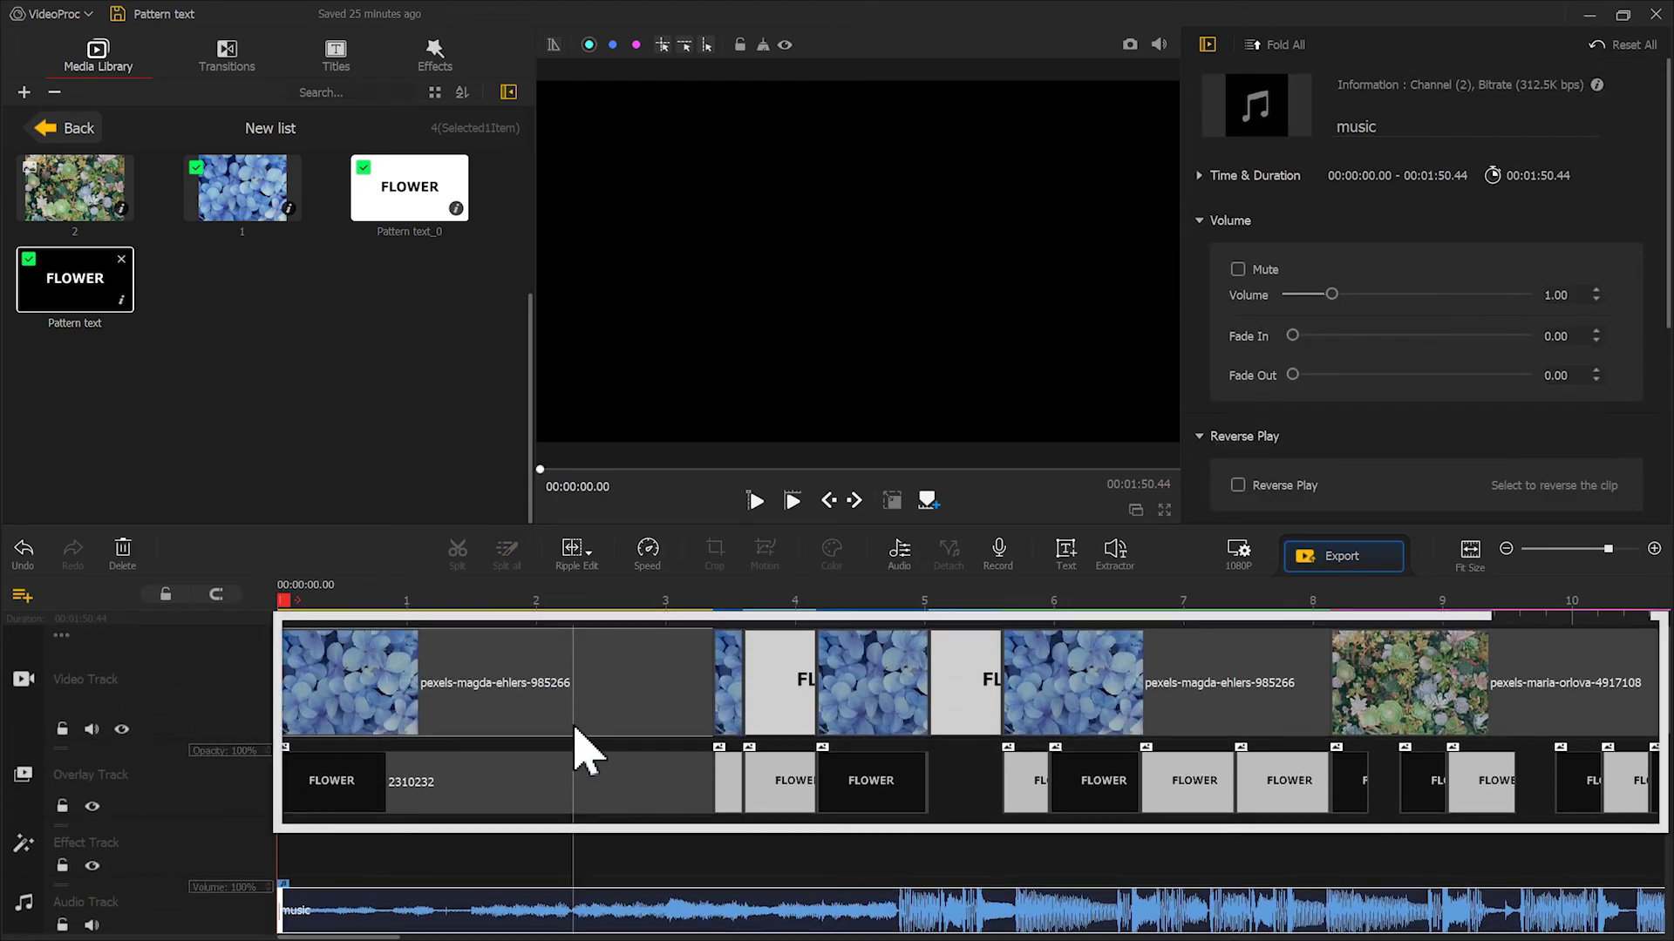
drag(281, 909, 460, 909)
Play the sequence with music from just before 4 seconds
click(735, 611)
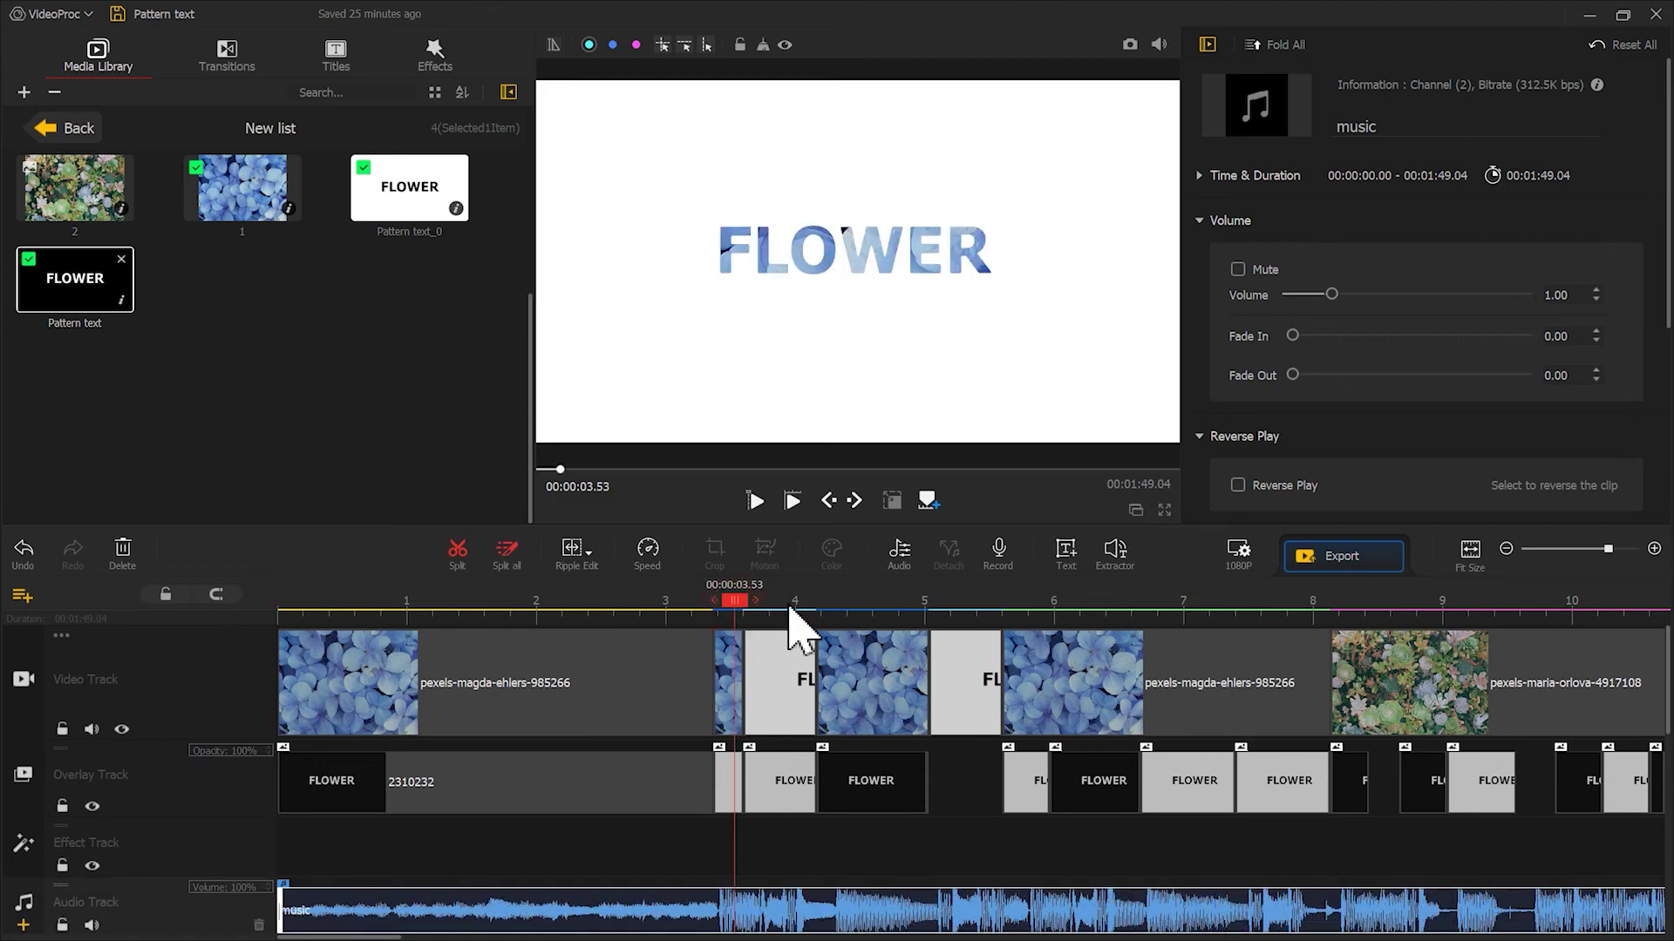
click(787, 610)
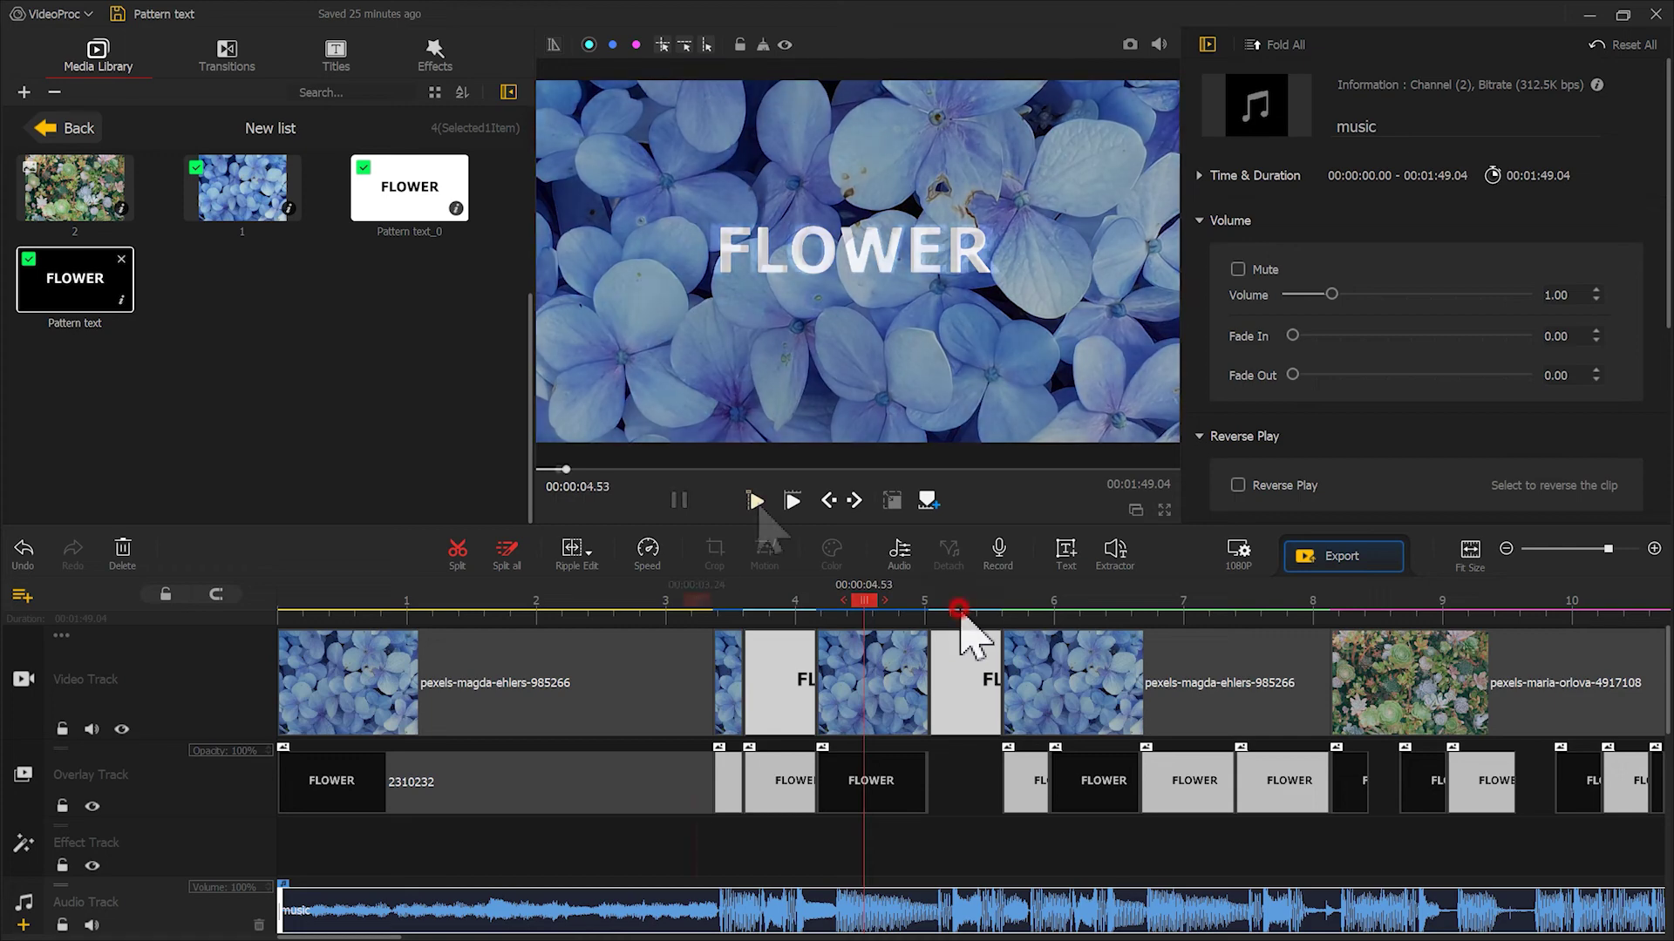
click(755, 501)
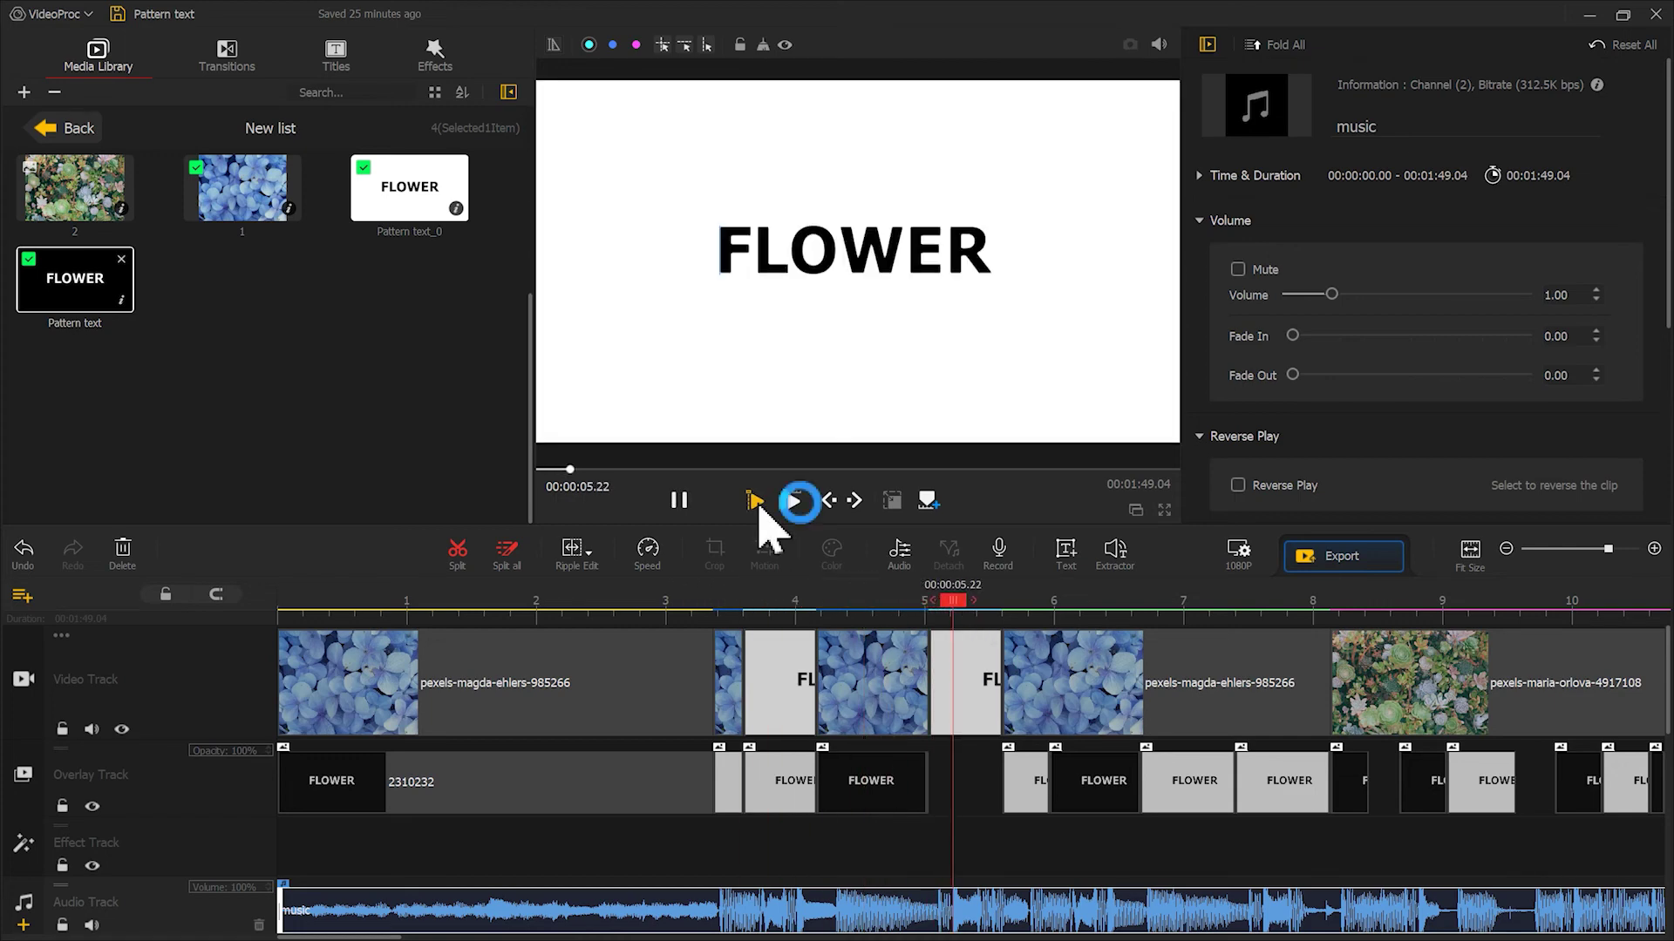